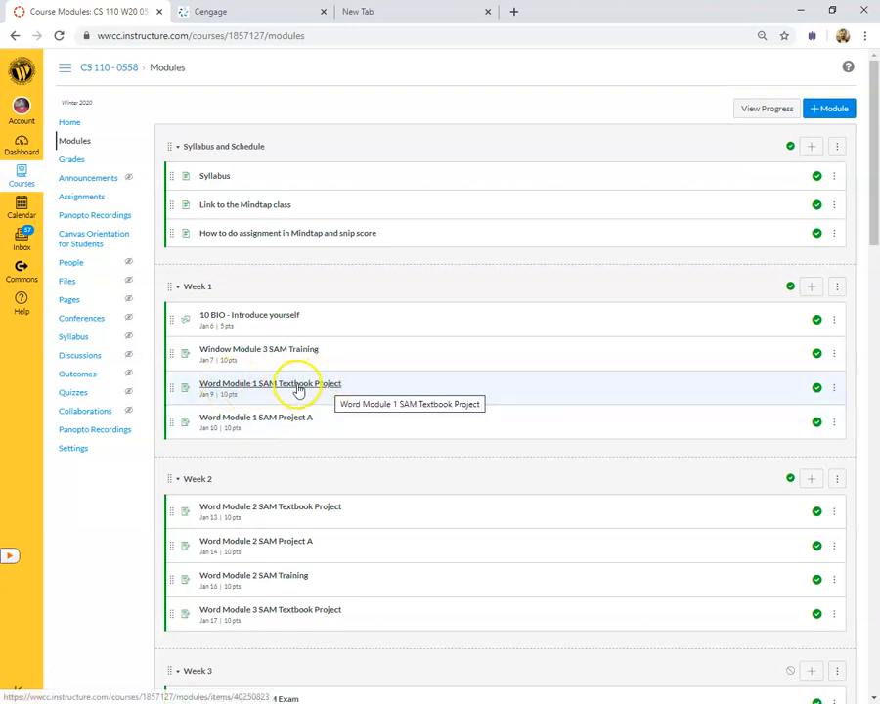
# Open the 'Link to the Mindtap class' page from the CS 110 Modules list.
pyautogui.click(260, 207)
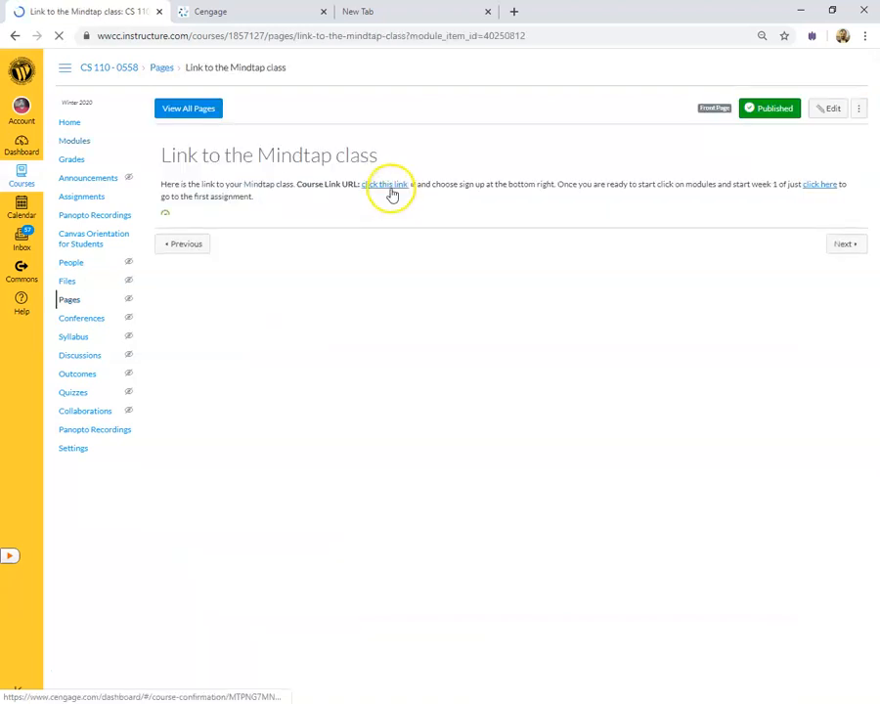
# Re-enter the account password to sign in to Cengage, then open the CS110 Winter 2020 course.
pyautogui.click(278, 13)
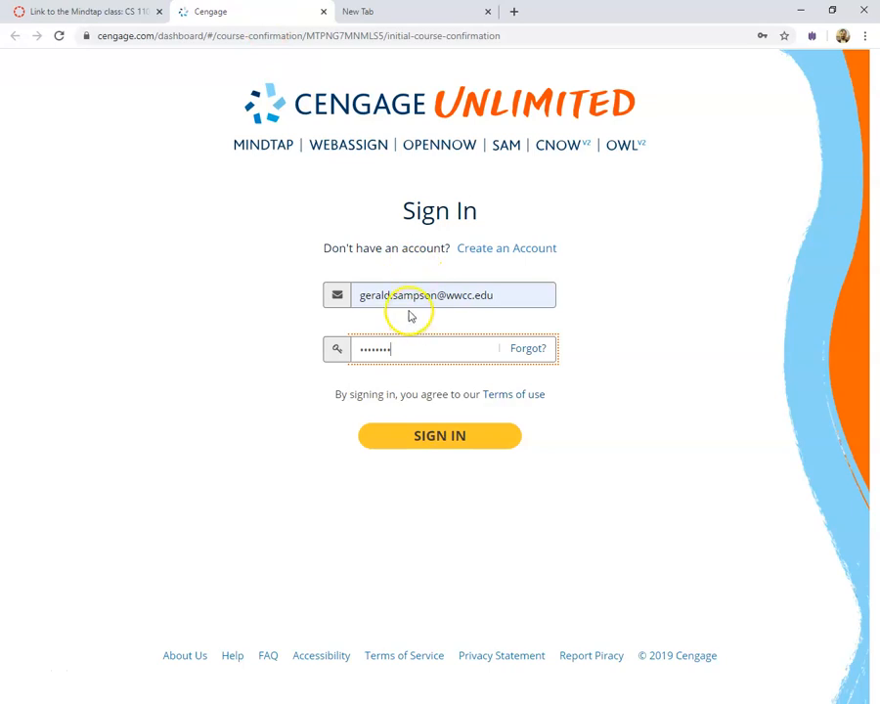
pyautogui.click(425, 449)
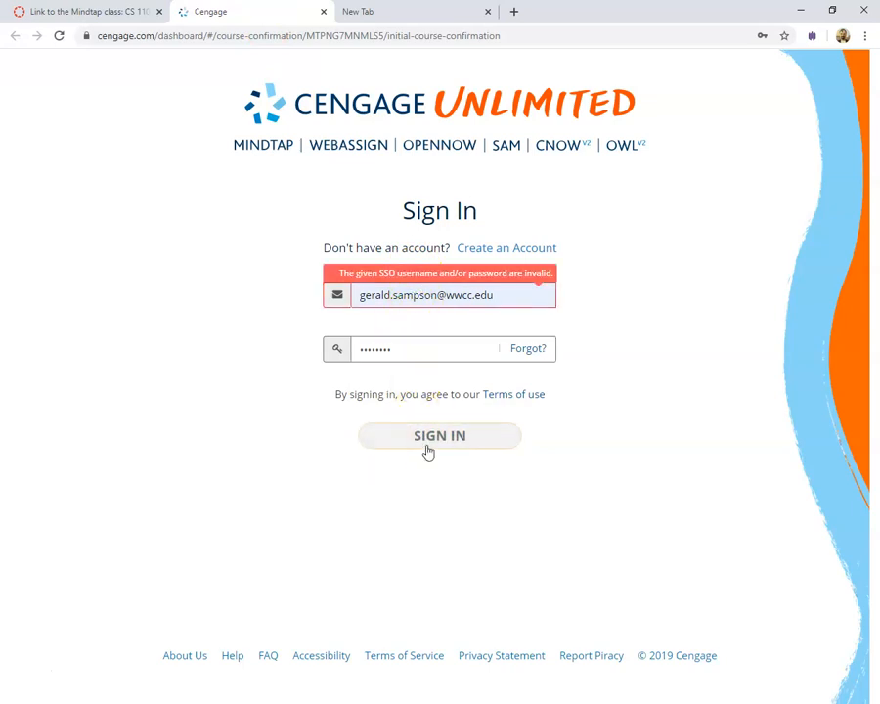
pyautogui.doubleClick(406, 348)
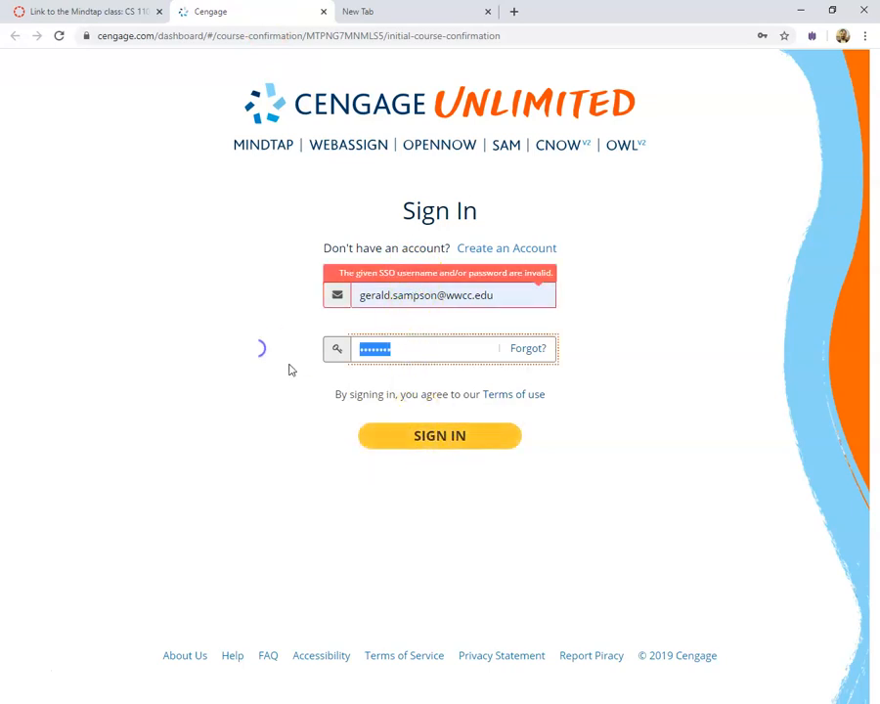
pyautogui.write('••••••')
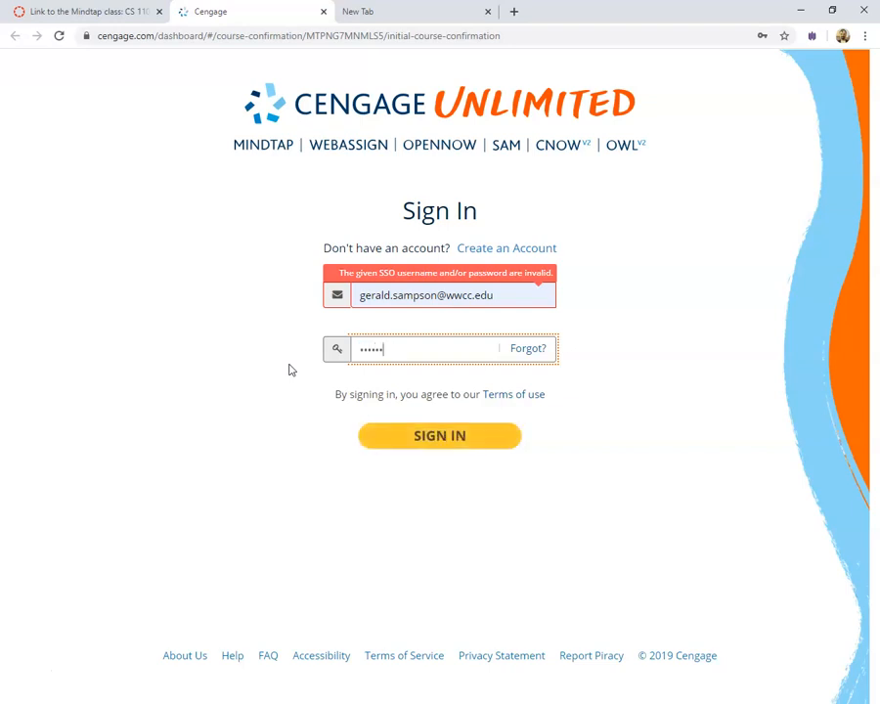
pyautogui.press('Return')
pyautogui.press('Return')
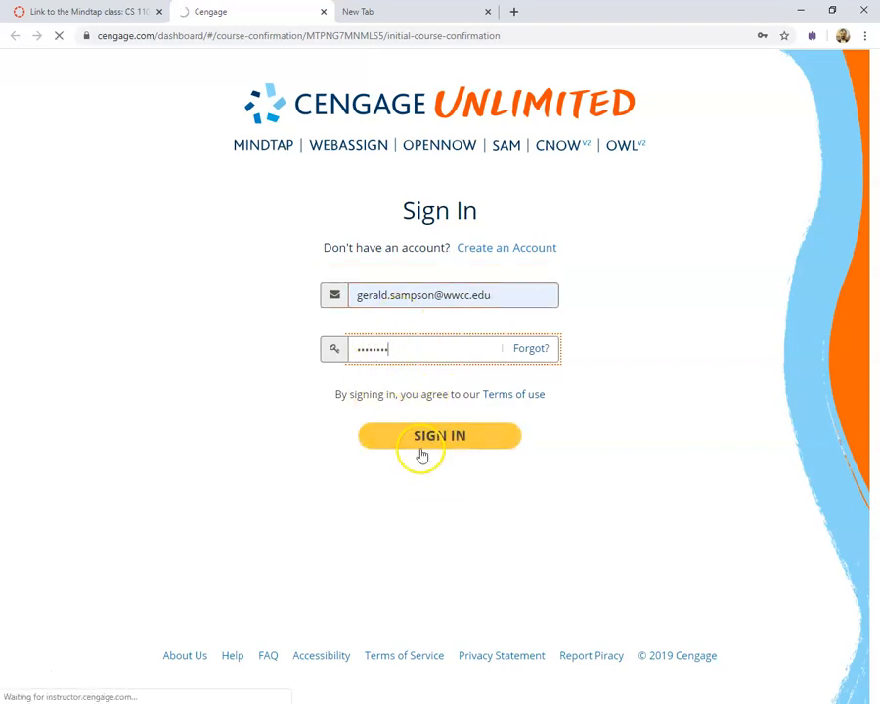
pyautogui.click(426, 443)
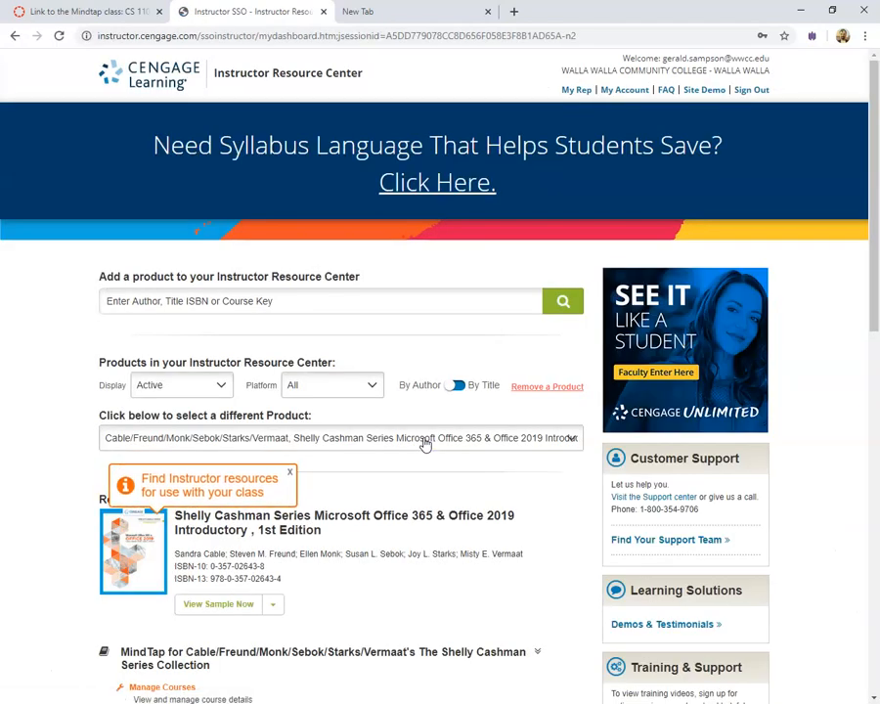
pyautogui.scroll(-4, 261, 400)
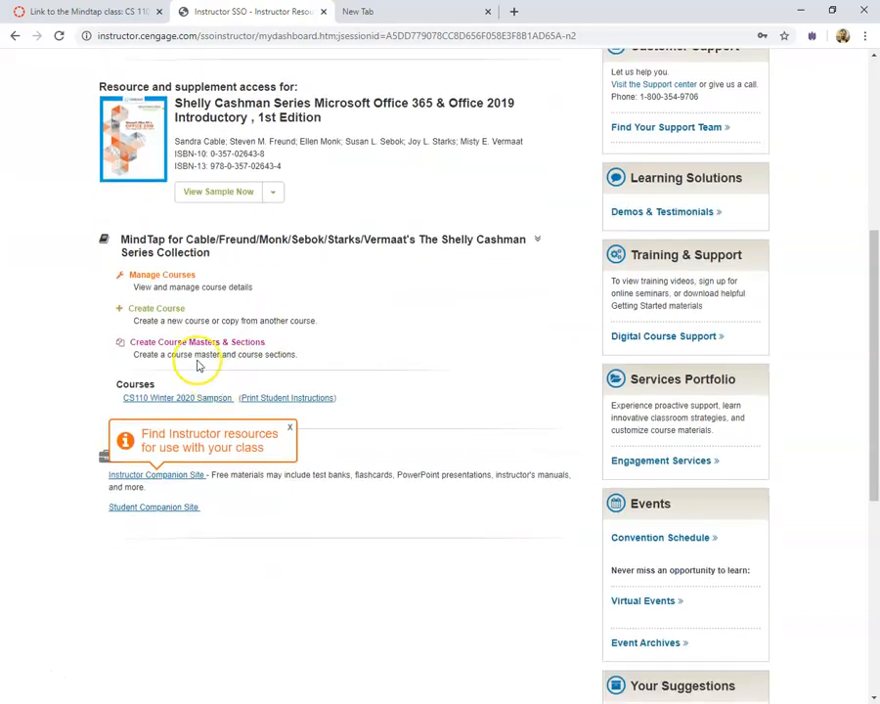
pyautogui.click(159, 399)
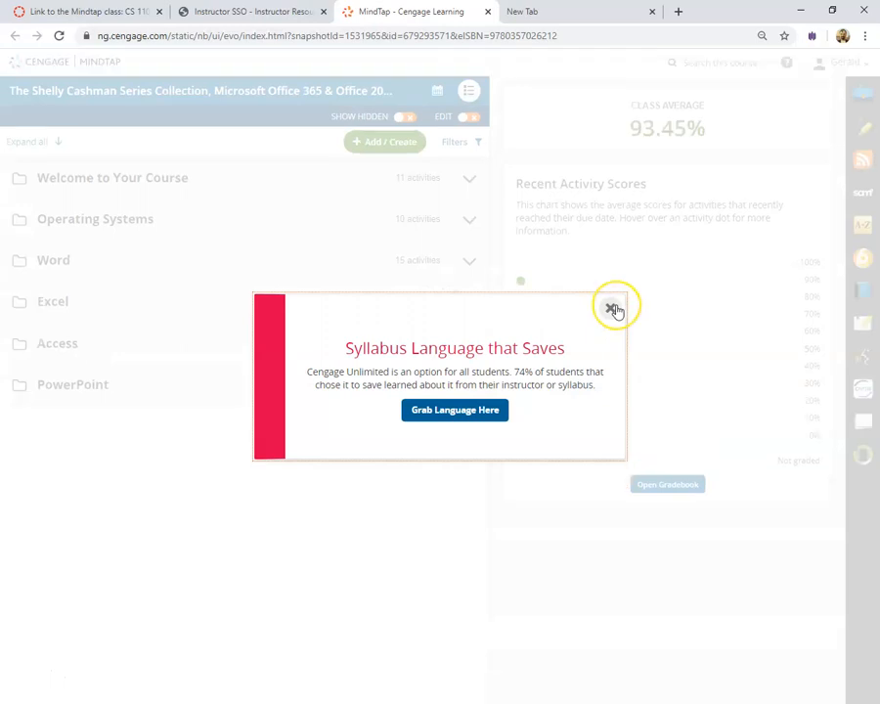
# Dismiss the announcement, switch to week view, and start the Word Module 1 SAM Textbook Project.
pyautogui.click(612, 309)
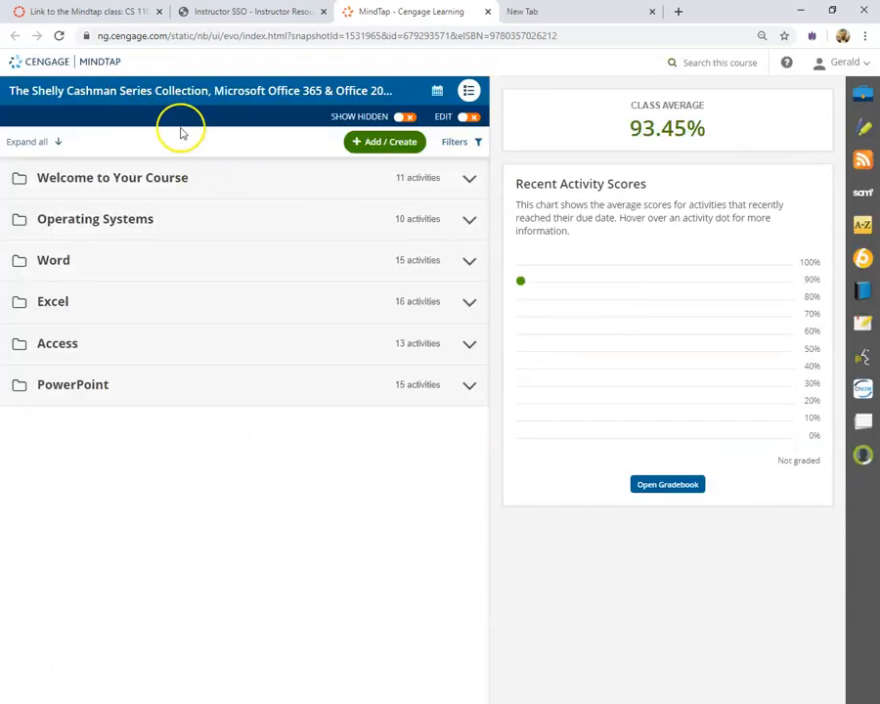
pyautogui.click(438, 90)
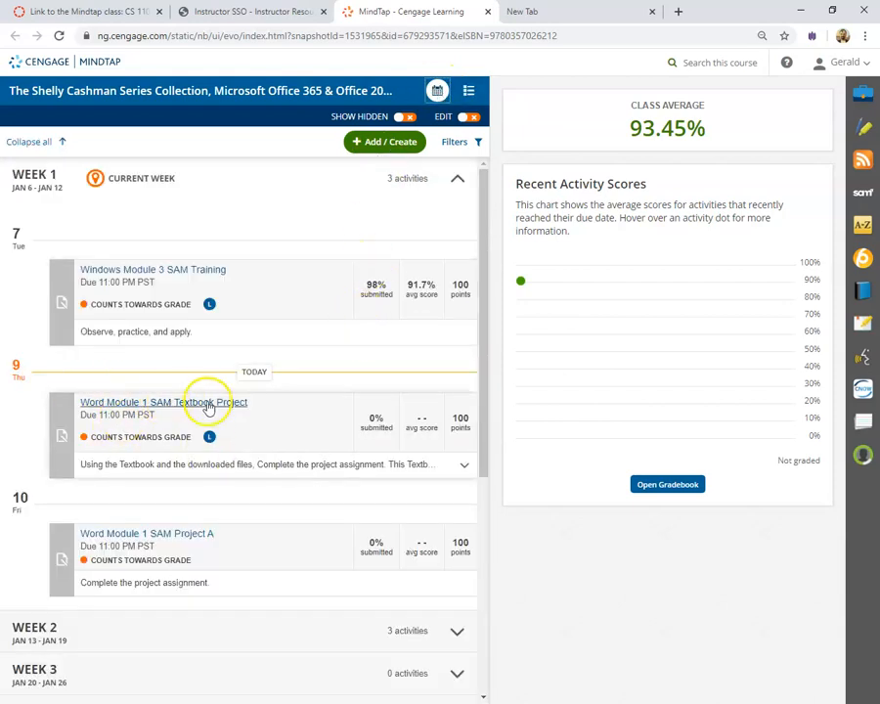
pyautogui.click(163, 409)
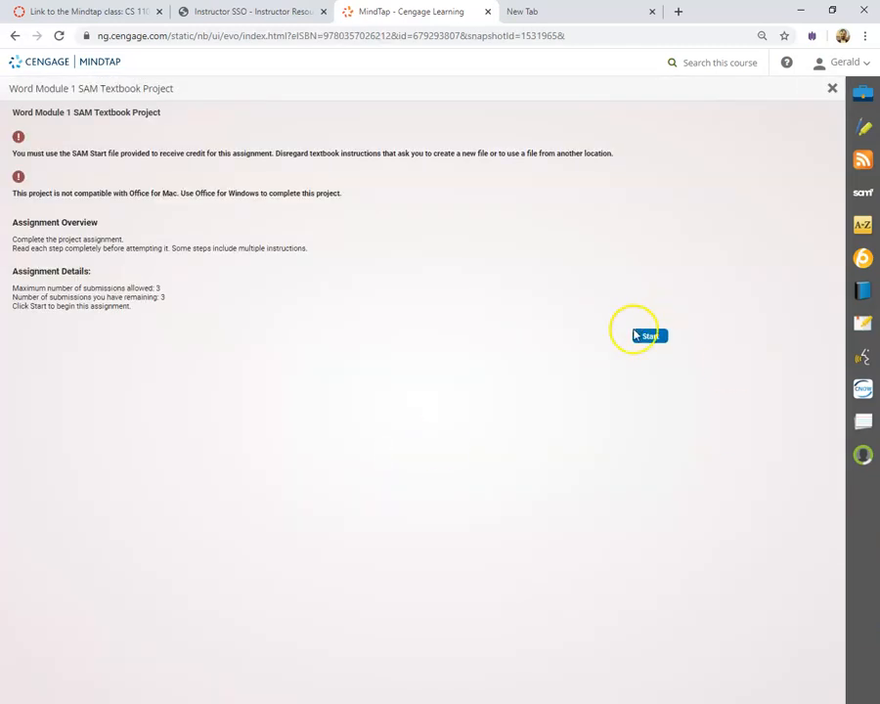
pyautogui.click(651, 337)
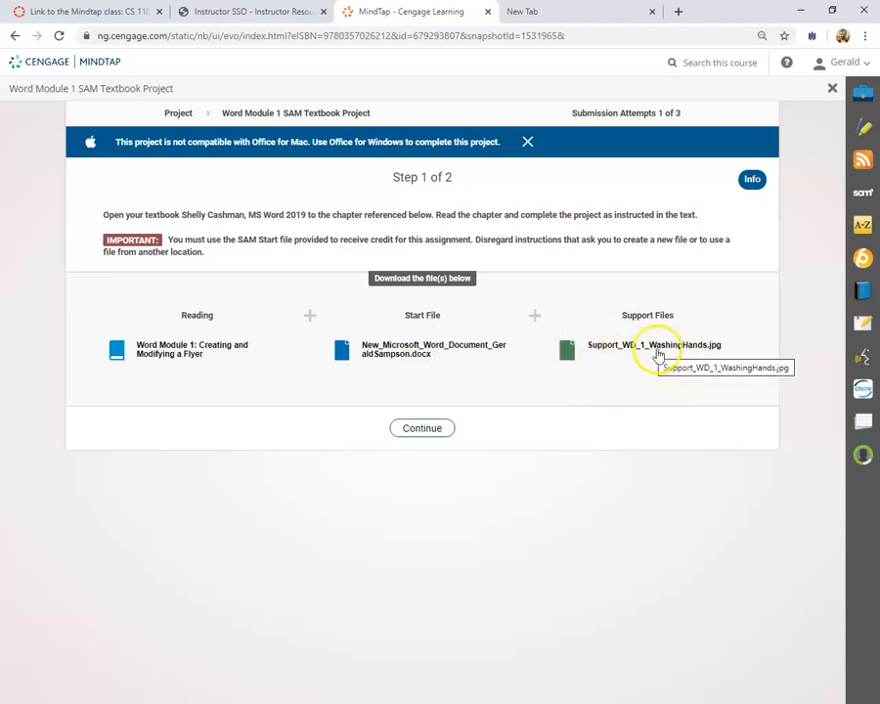
# Download and preview the WashingHands image, download the Word start file, and continue to Step 2.
pyautogui.click(567, 352)
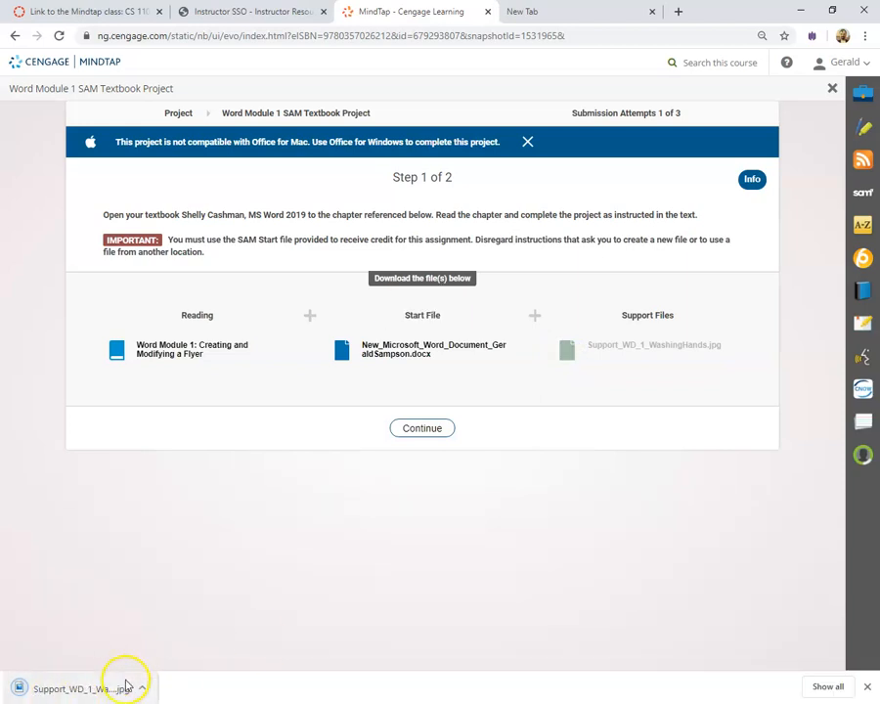
pyautogui.click(144, 688)
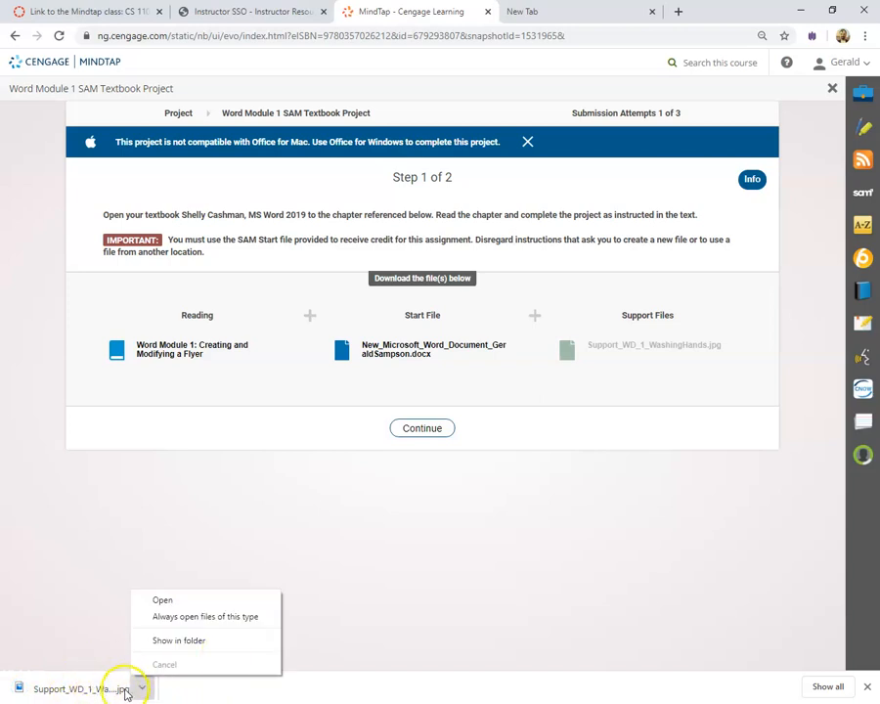
pyautogui.click(165, 600)
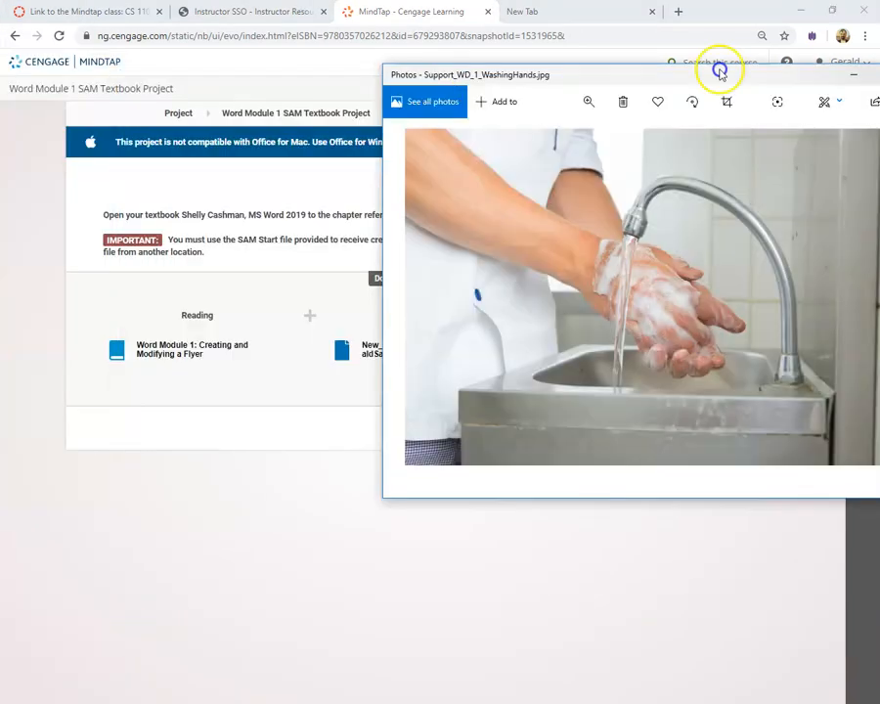
pyautogui.moveTo(718, 71); pyautogui.dragTo(502, 20)
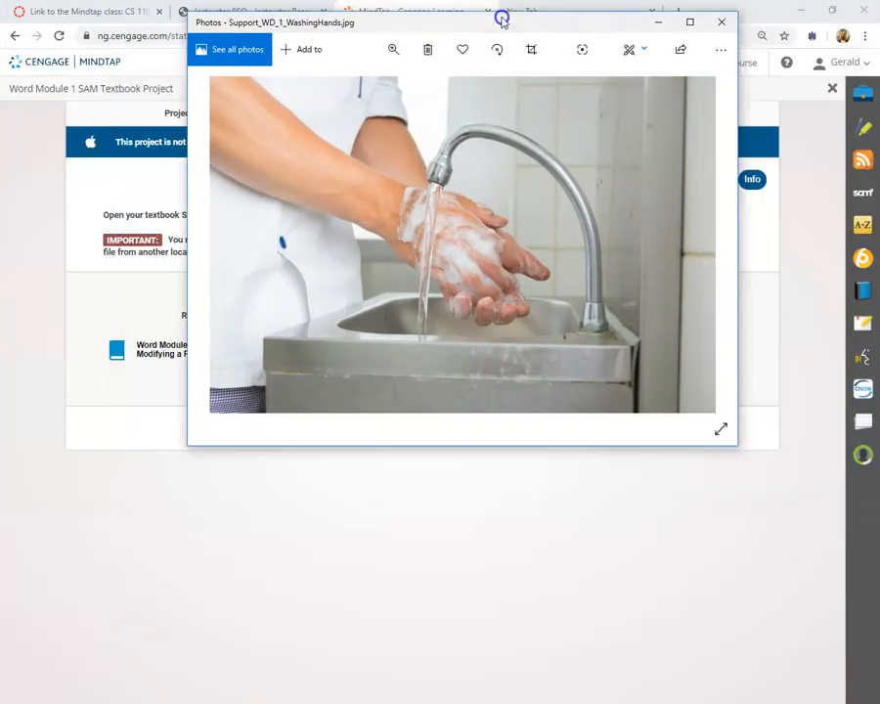
pyautogui.click(721, 21)
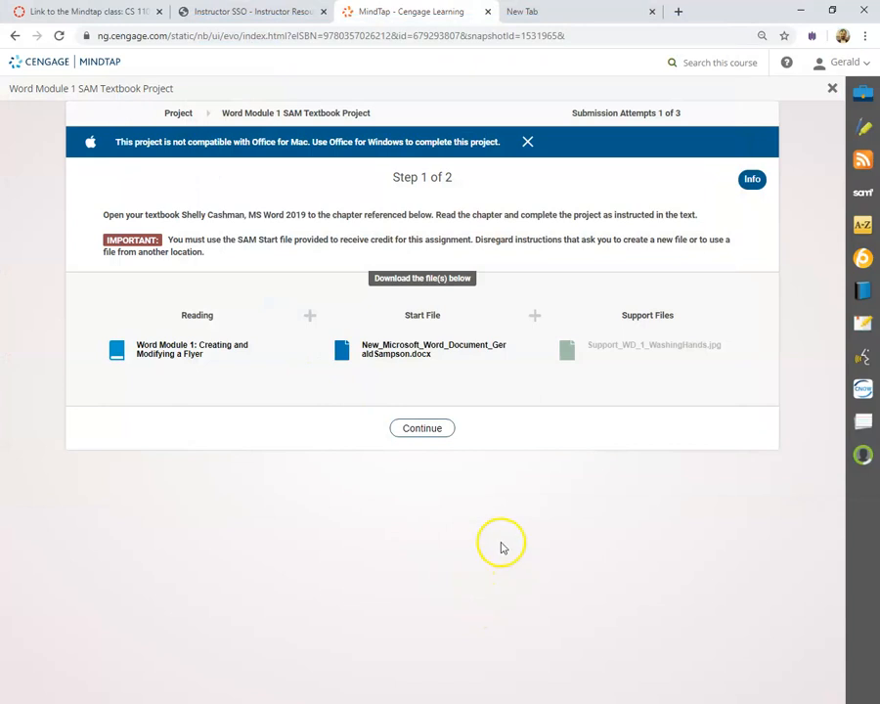
pyautogui.click(343, 352)
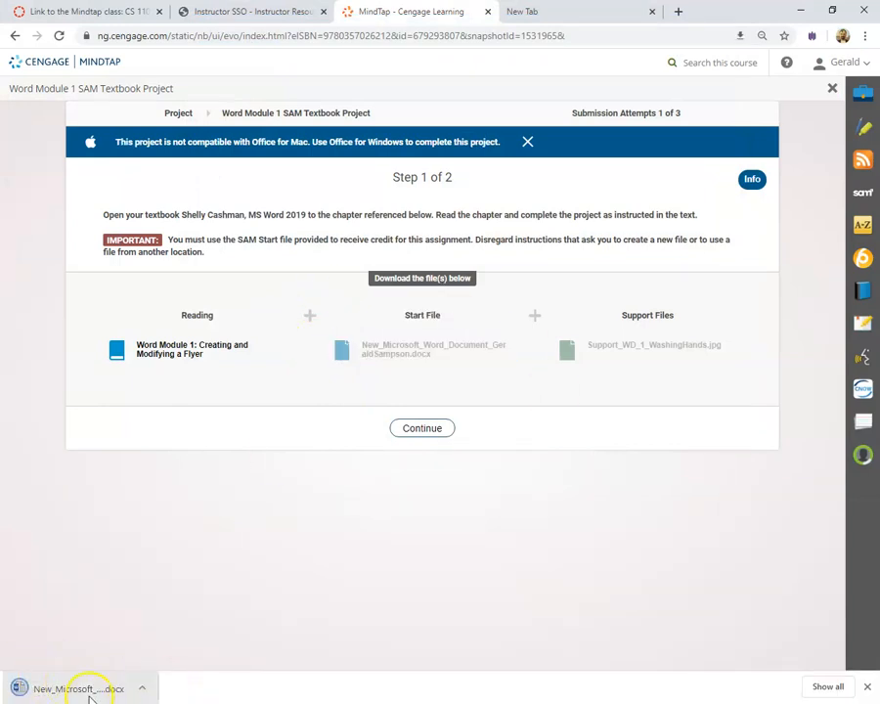
pyautogui.click(444, 434)
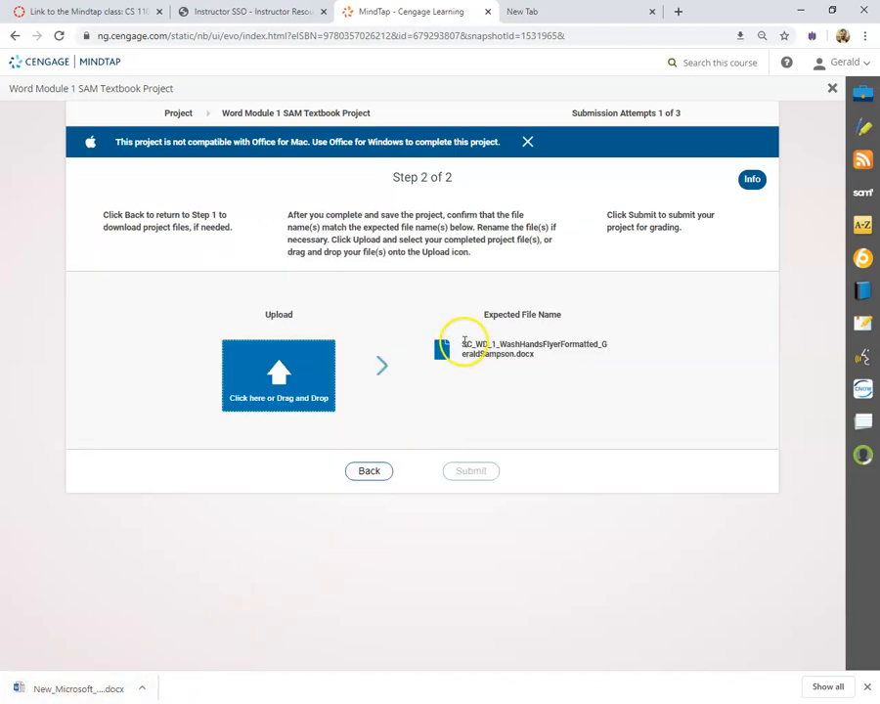
# Copy the expected project file name from MindTap's upload step.
pyautogui.moveTo(487, 348); pyautogui.dragTo(522, 375)
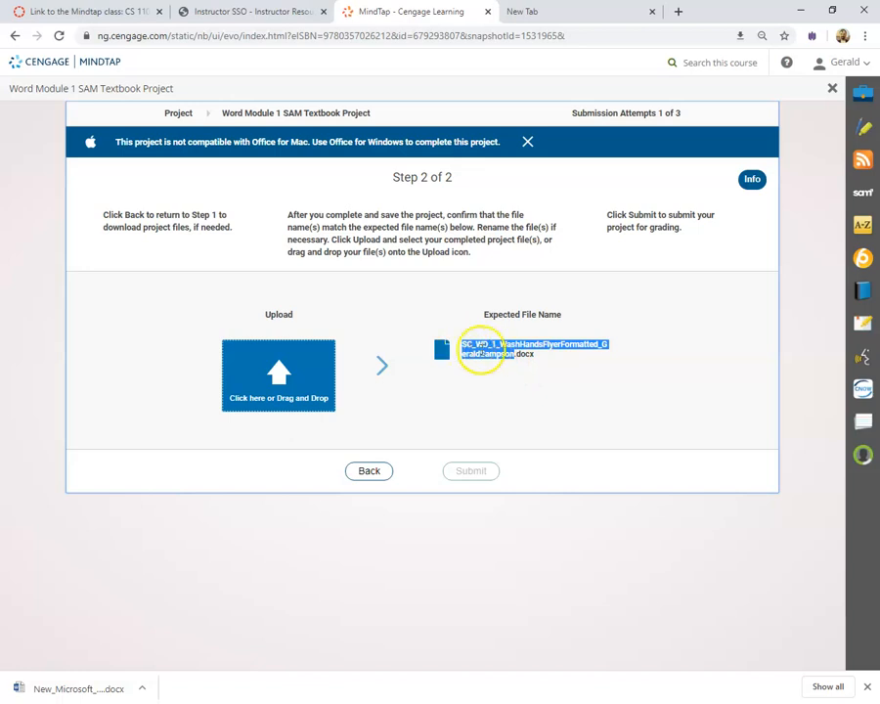
pyautogui.rightClick(486, 350)
pyautogui.click(505, 361)
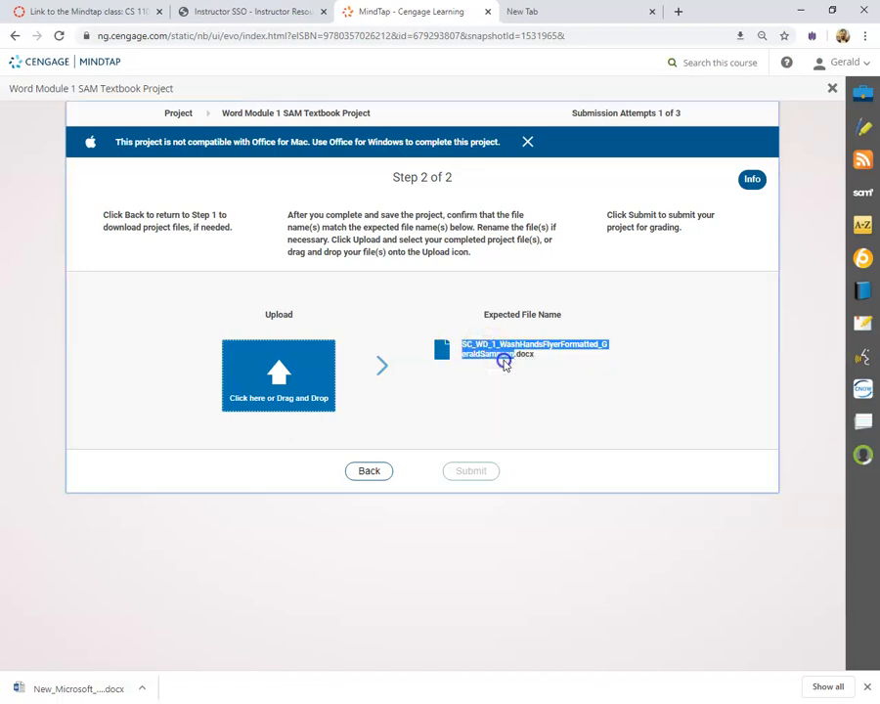
# Open the downloaded start .docx in Word and enable editing.
pyautogui.click(369, 471)
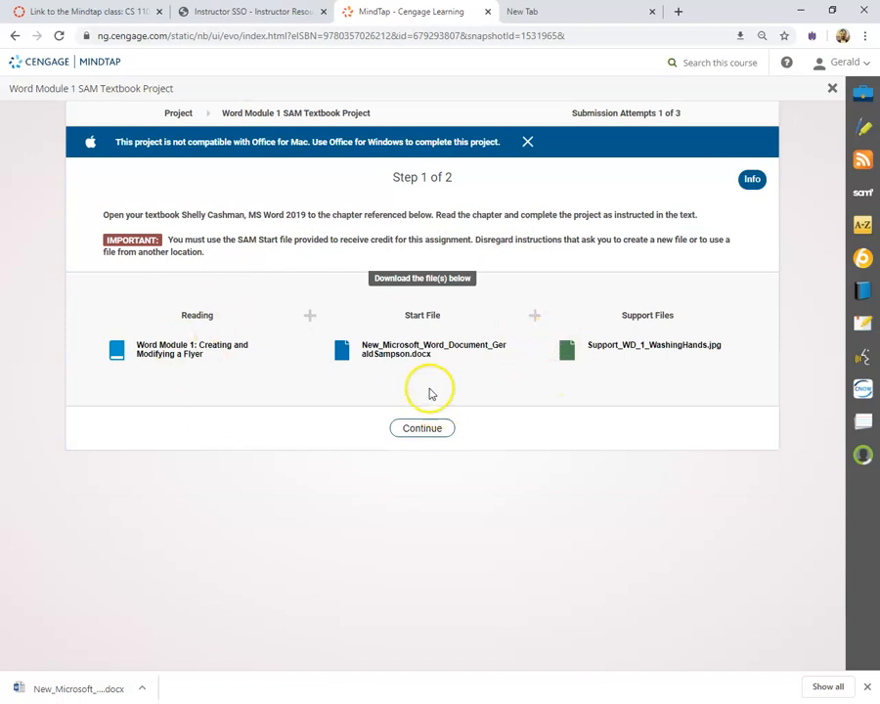
pyautogui.click(446, 429)
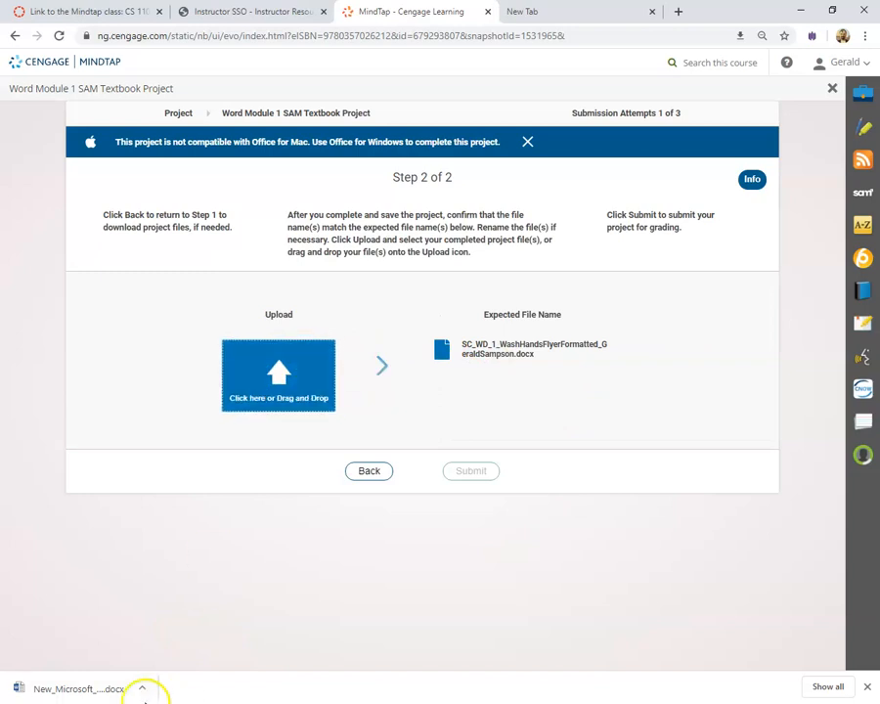
pyautogui.click(102, 691)
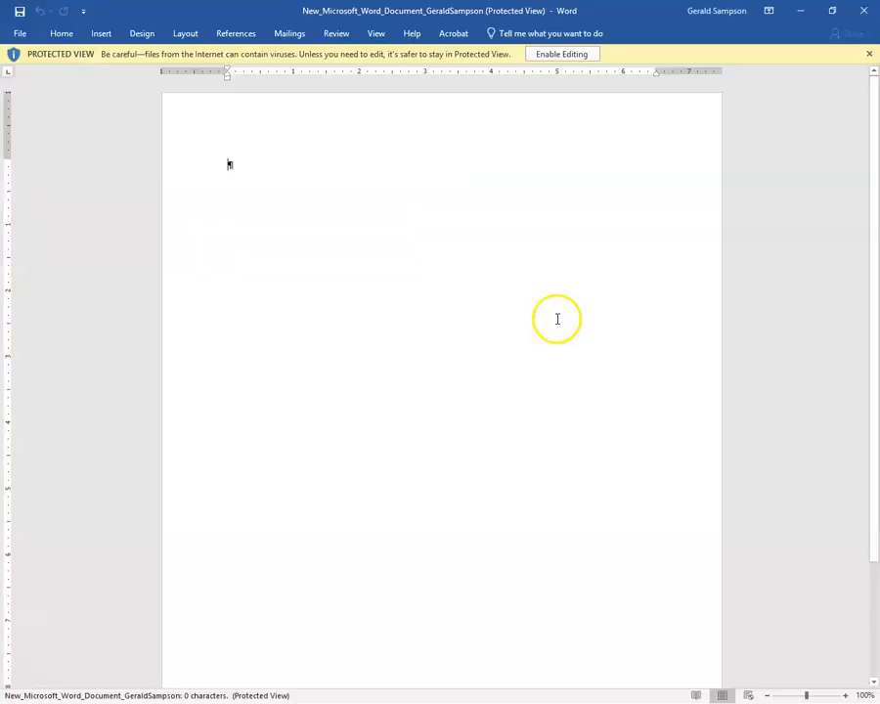
pyautogui.click(580, 54)
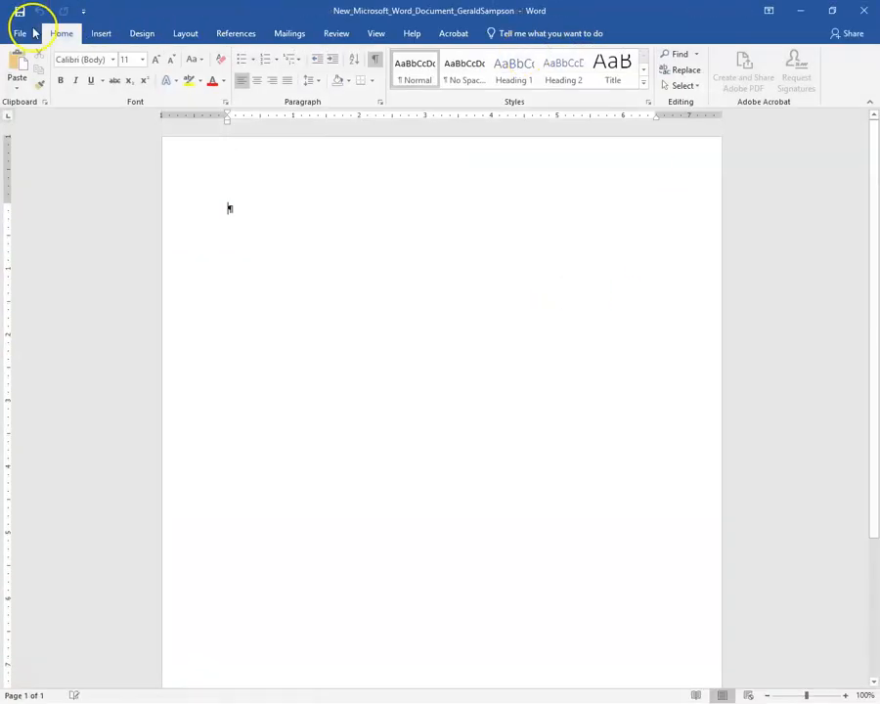
# In Save As, browse to K-Drive > Assignments > CS110 and AGRI108.
pyautogui.click(16, 31)
pyautogui.click(26, 169)
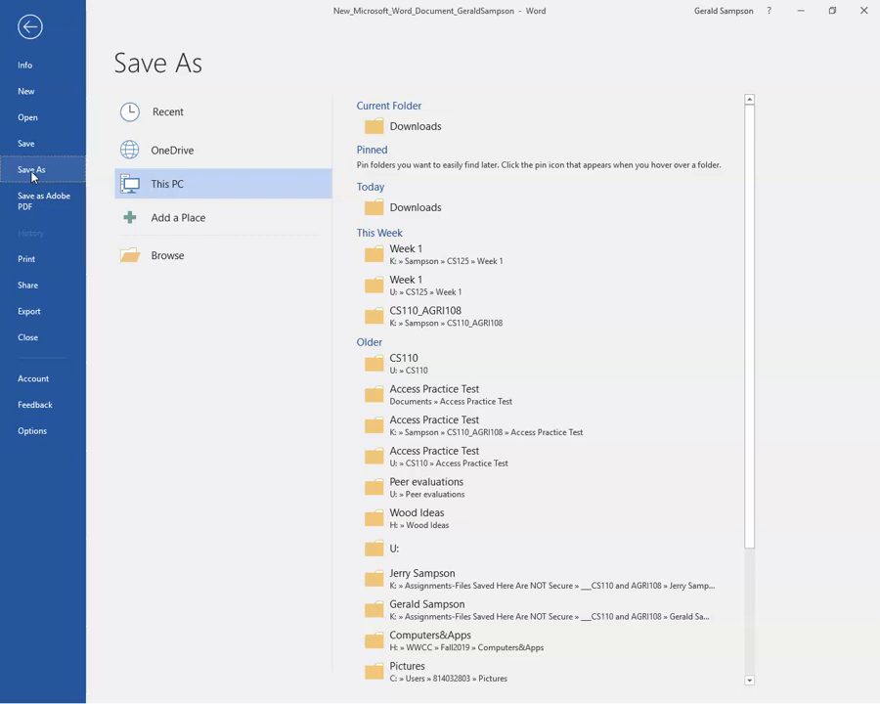
pyautogui.click(144, 256)
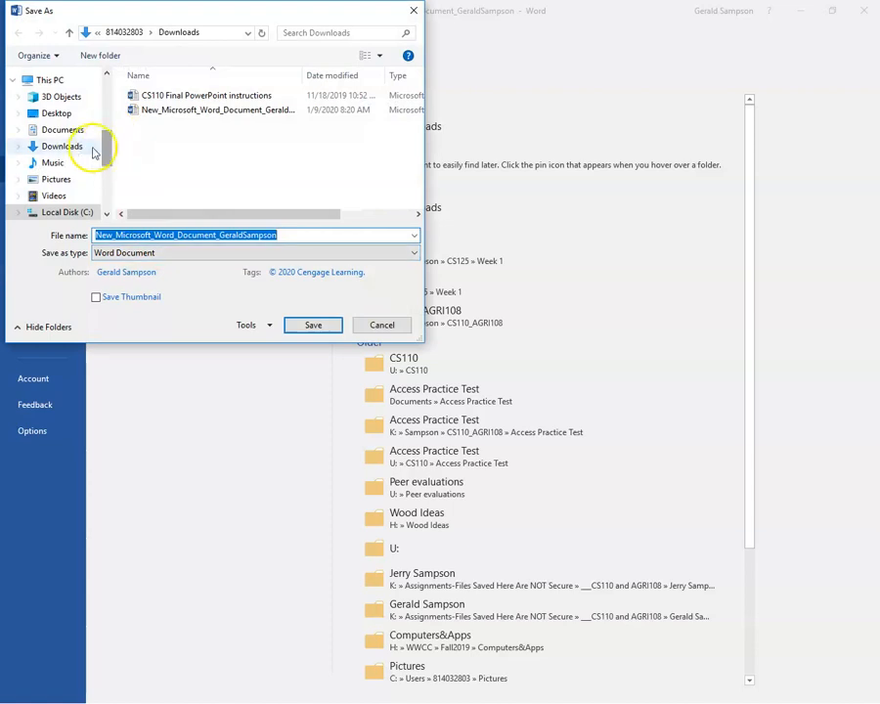
pyautogui.moveTo(108, 146); pyautogui.dragTo(114, 110)
pyautogui.click(50, 194)
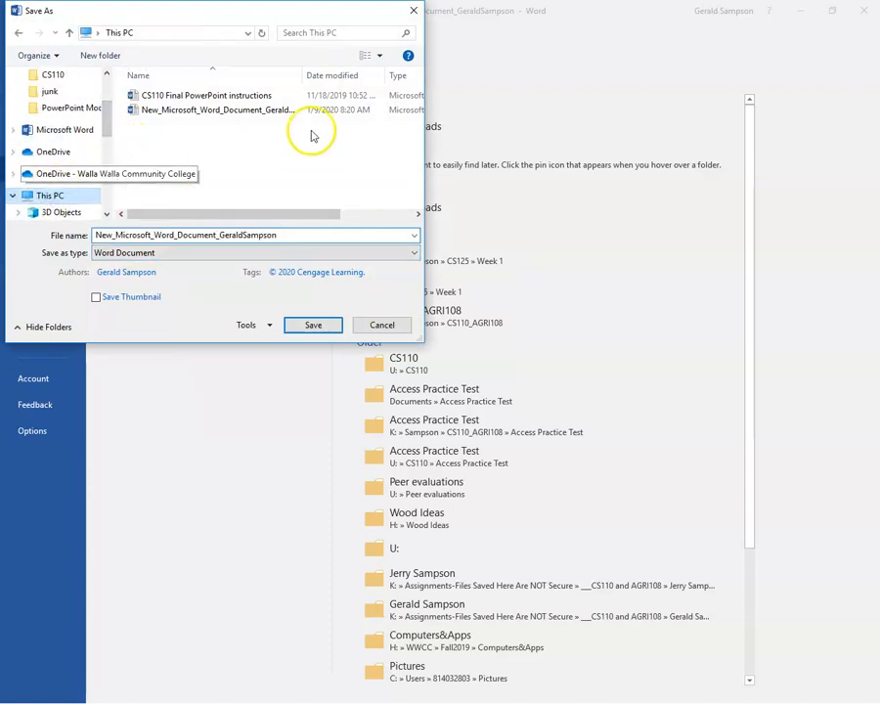
pyautogui.moveTo(419, 88); pyautogui.dragTo(414, 170)
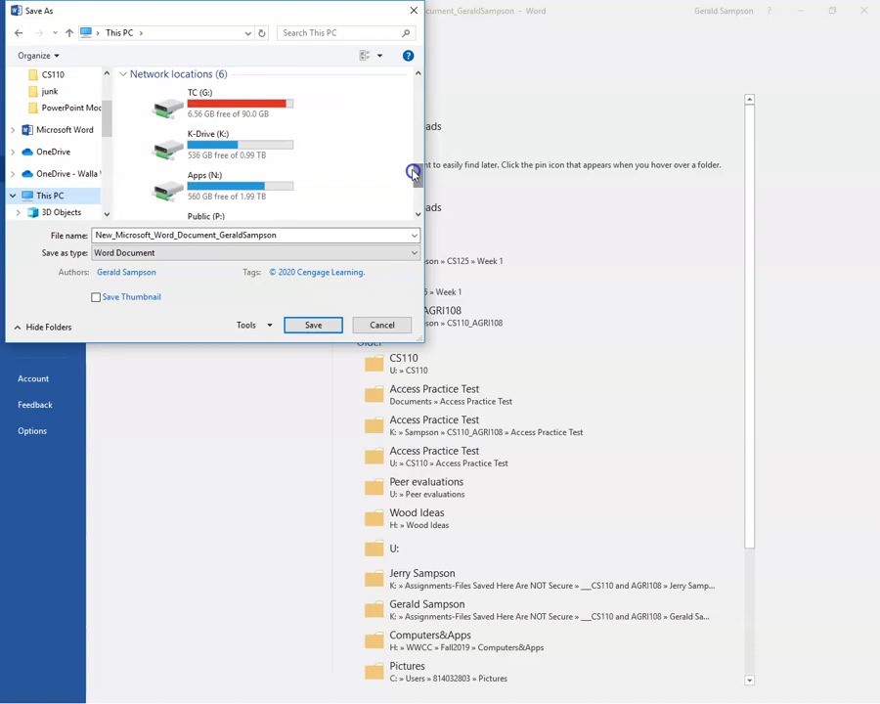
pyautogui.doubleClick(223, 147)
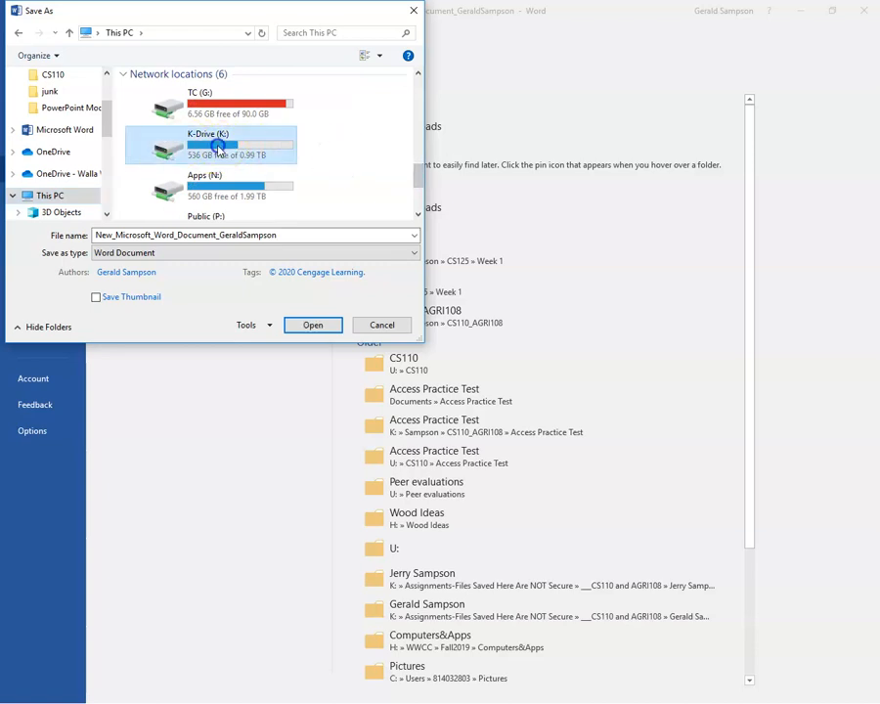
pyautogui.scroll(-1, 419, 92)
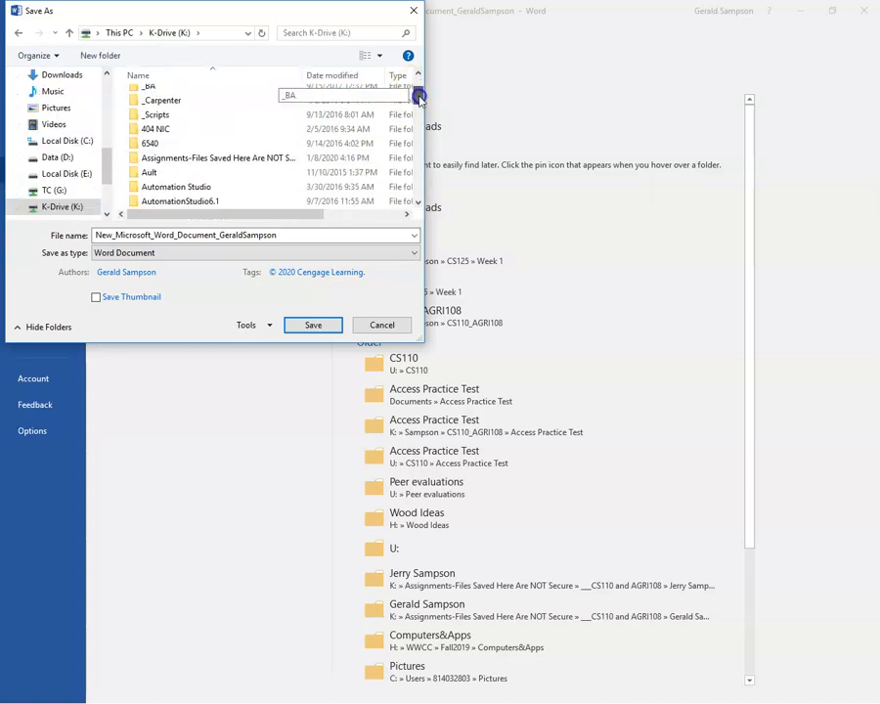
pyautogui.click(223, 163)
pyautogui.doubleClick(224, 162)
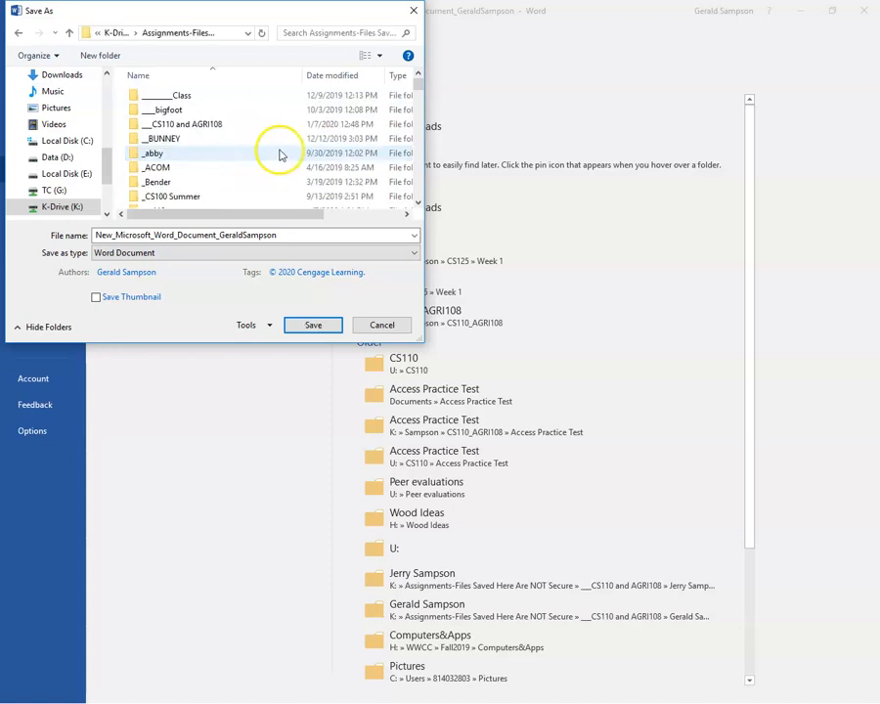
pyautogui.doubleClick(193, 127)
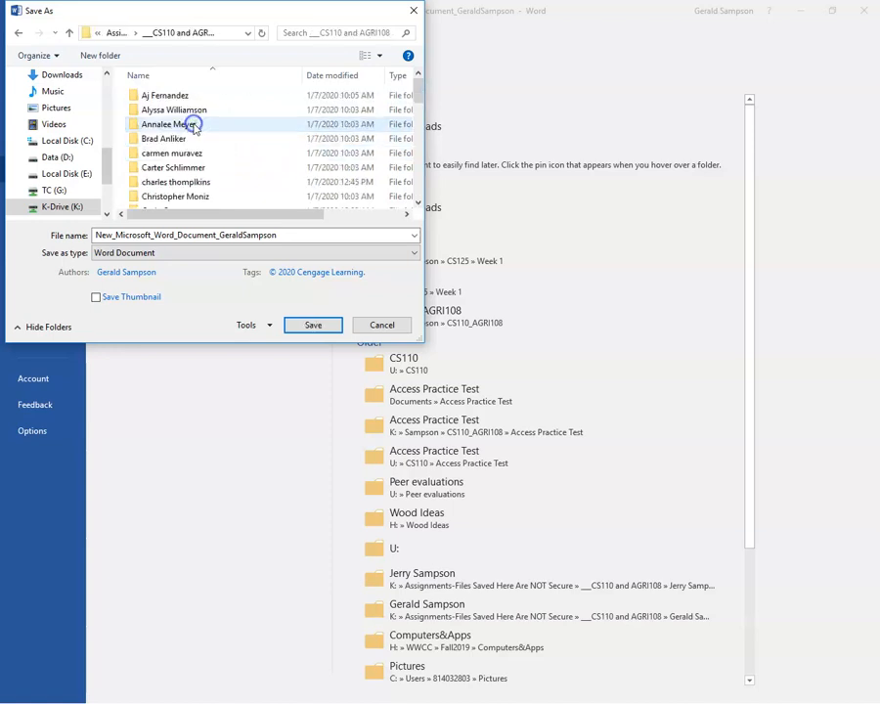
pyautogui.scroll(-3, 195, 128)
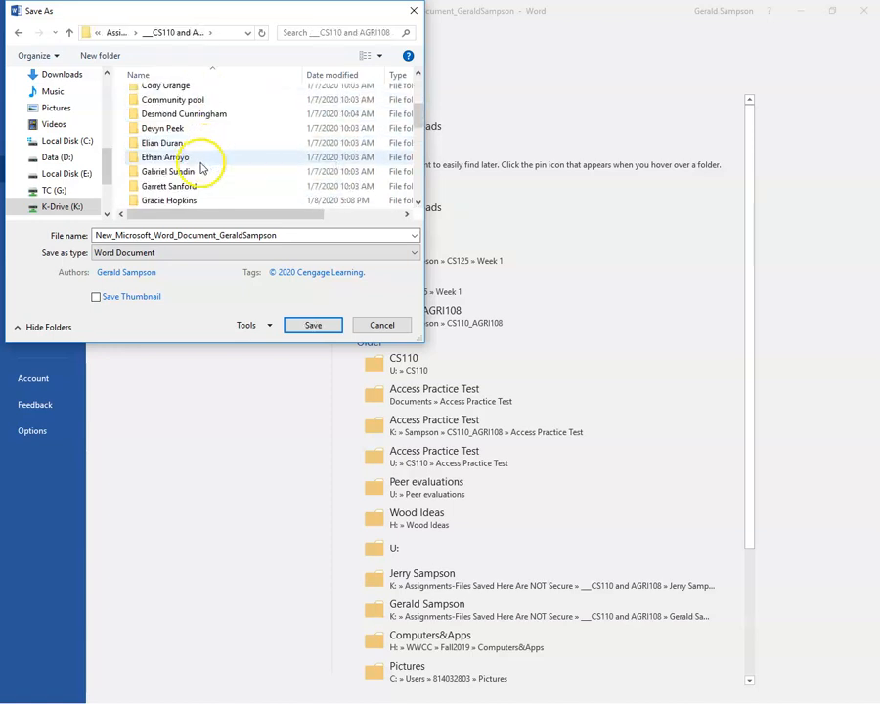
pyautogui.scroll(-2, 199, 164)
pyautogui.scroll(-2, 200, 166)
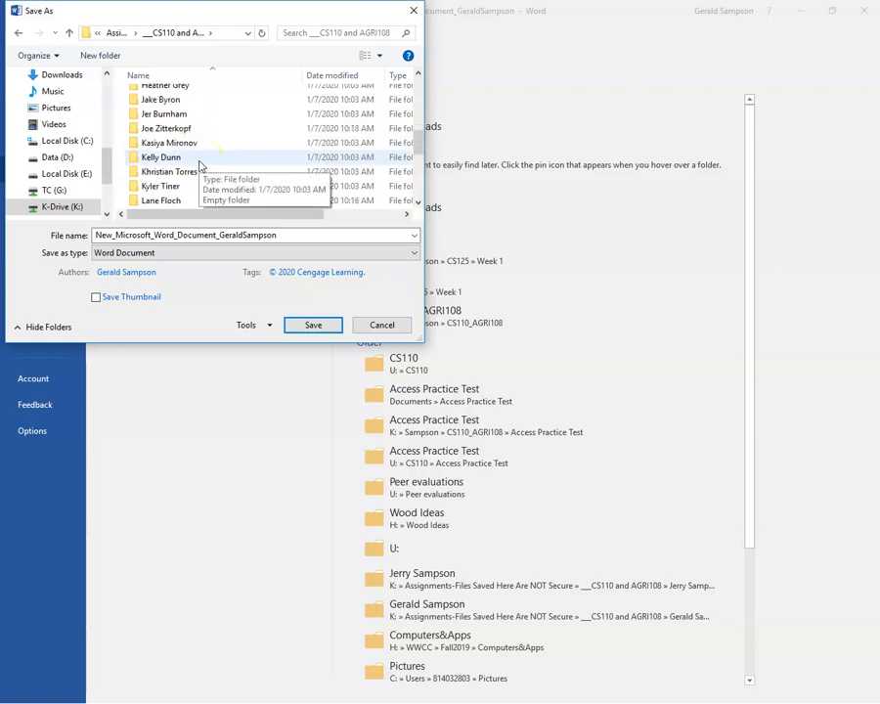
pyautogui.scroll(1, 201, 165)
pyautogui.scroll(1, 201, 164)
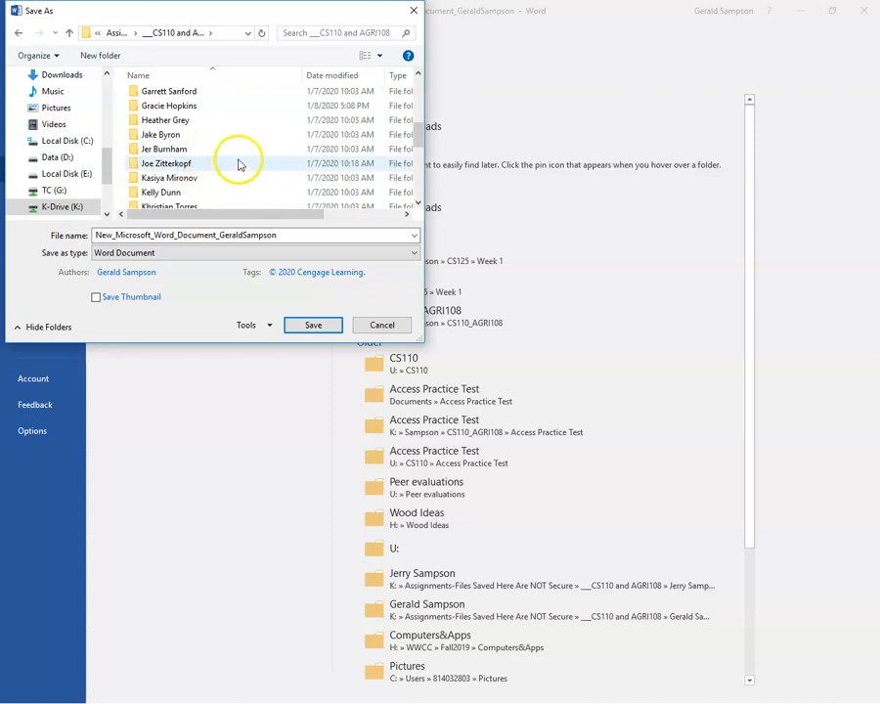
pyautogui.scroll(-4, 237, 165)
pyautogui.scroll(3, 240, 160)
pyautogui.scroll(3, 240, 157)
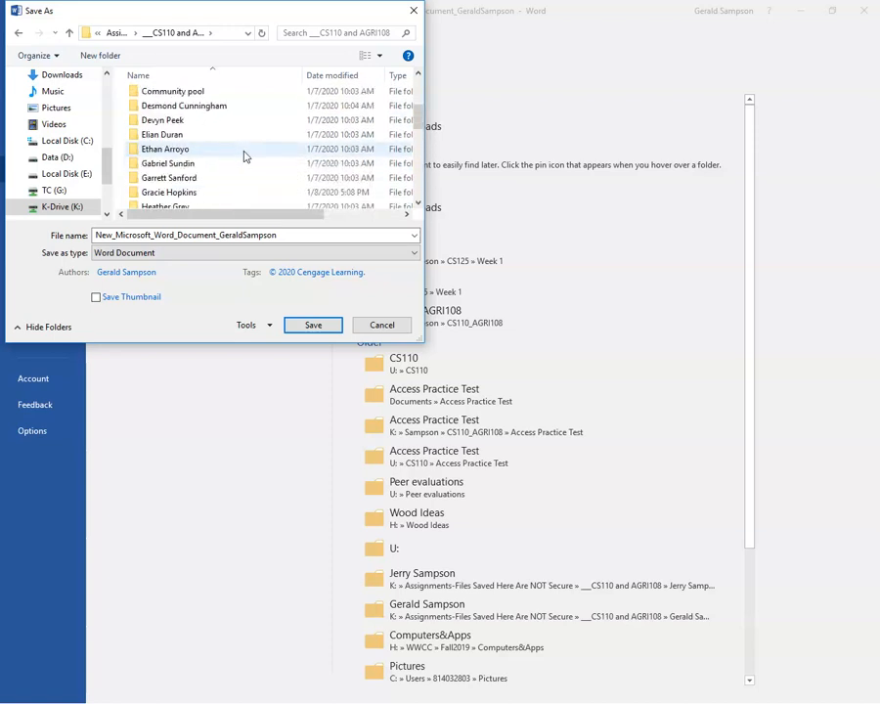
# Create a new student folder inside CS110 and AGRI108 and open it.
pyautogui.click(114, 58)
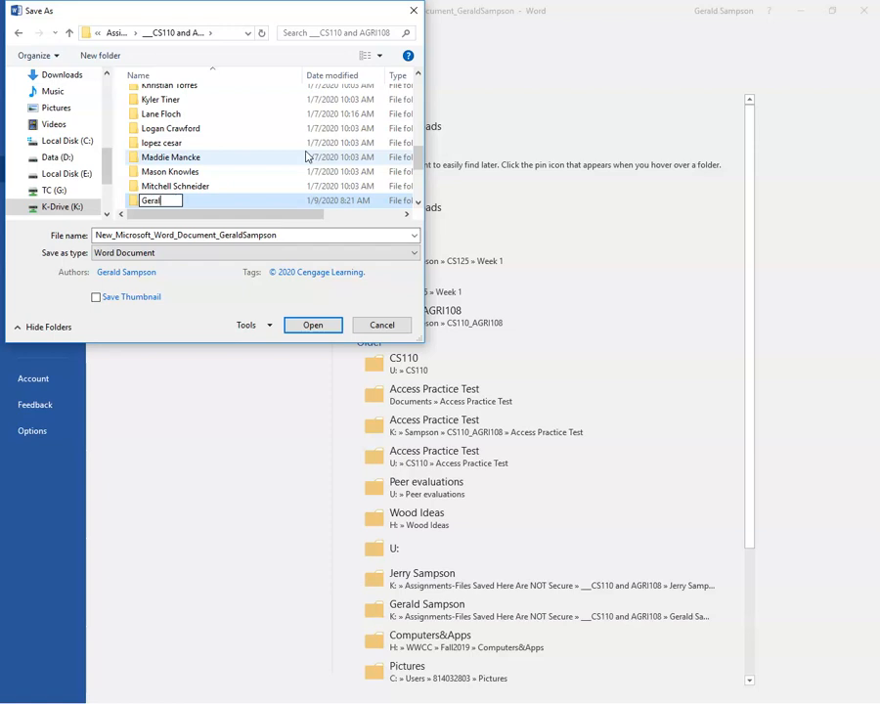
pyautogui.press('Return')
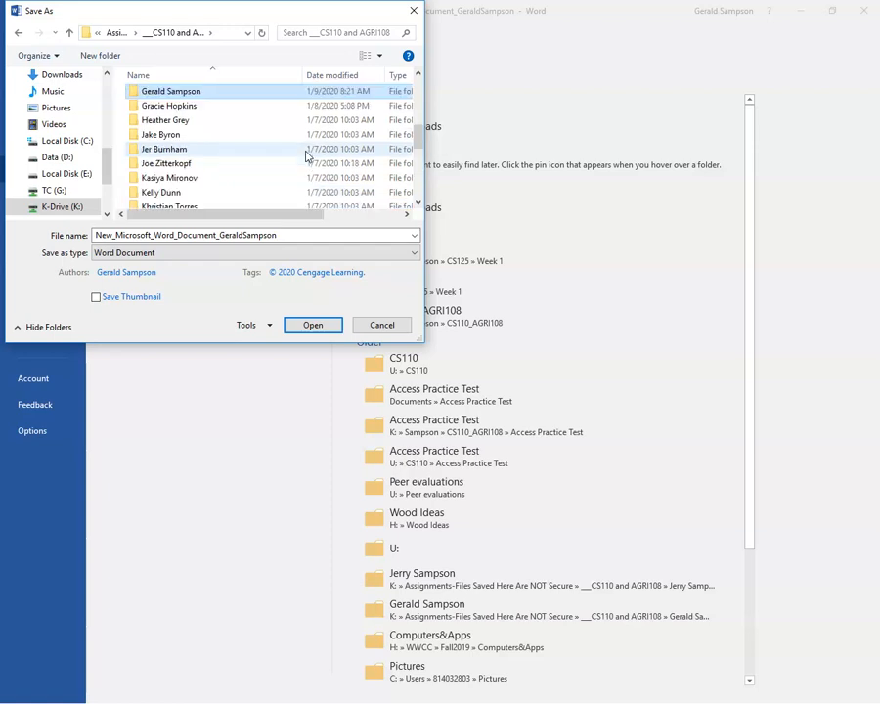
pyautogui.click(259, 92)
pyautogui.doubleClick(200, 92)
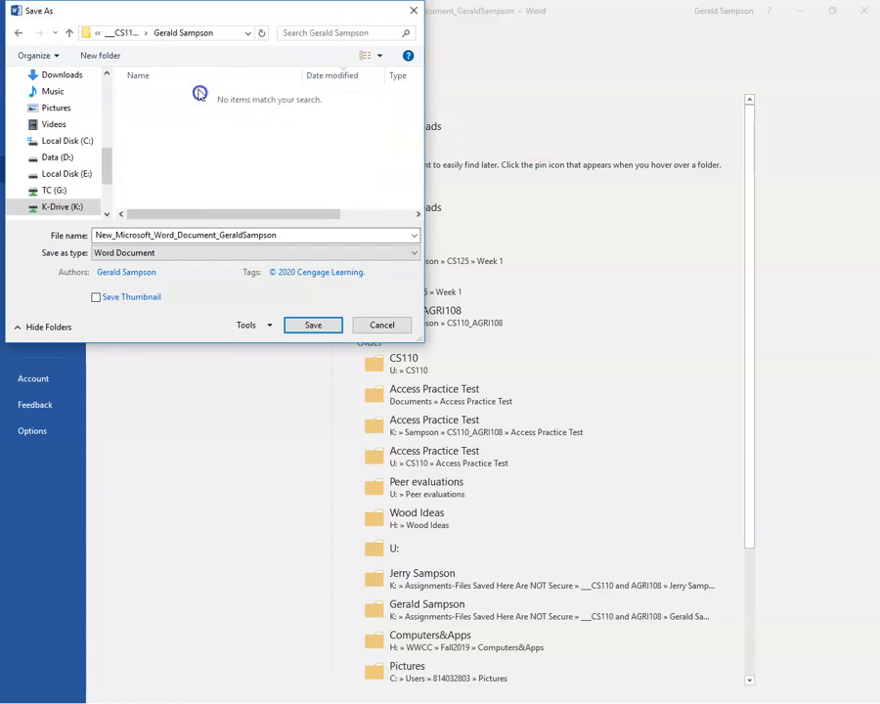
# Paste the expected WashHandsFlyerFormatted file name, save, and move Word aside to reveal MindTap.
pyautogui.doubleClick(283, 235)
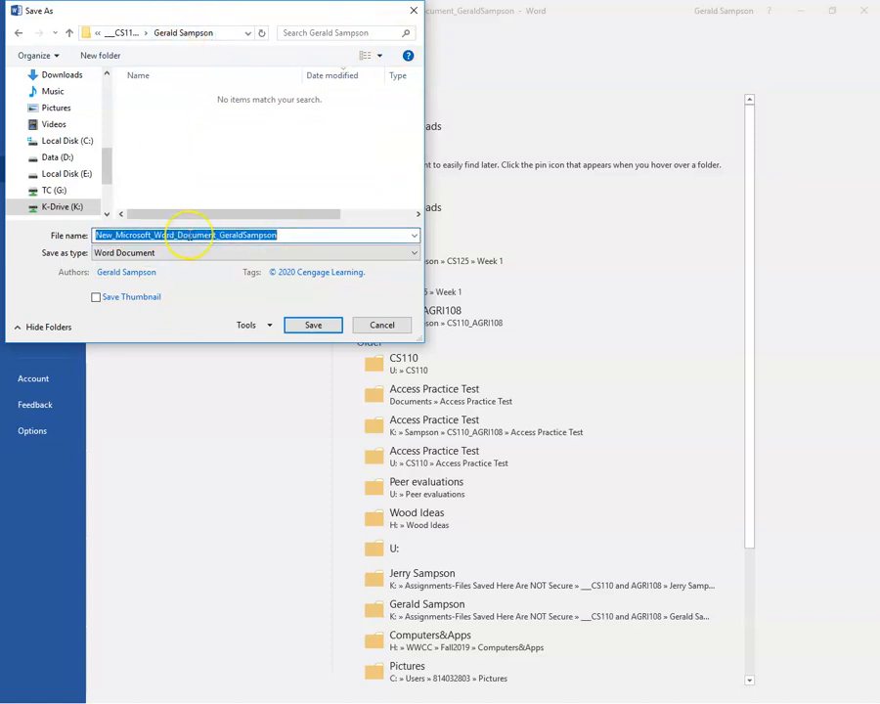
pyautogui.rightClick(189, 235)
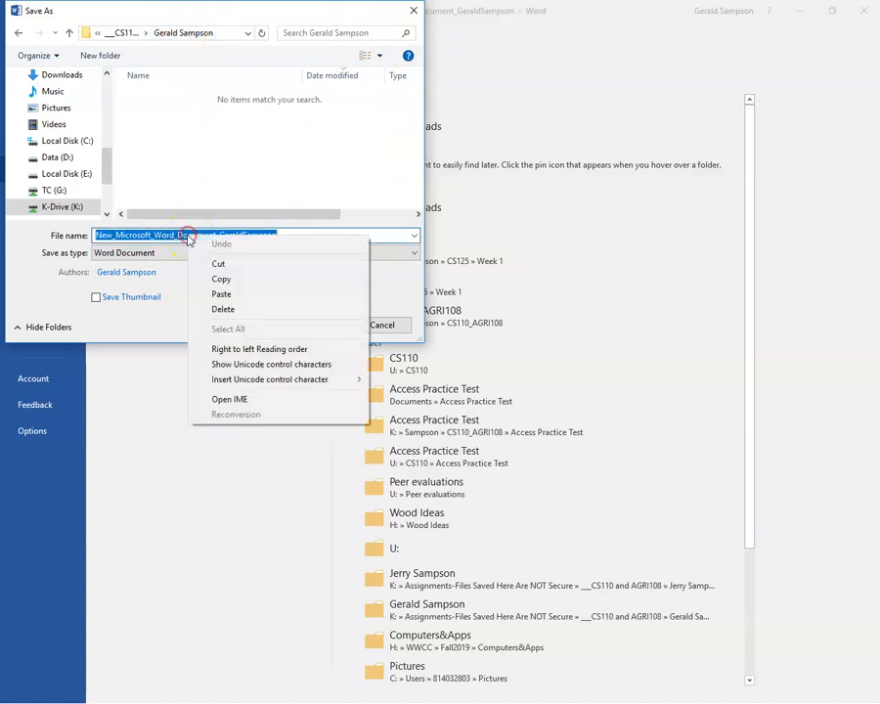
pyautogui.click(219, 291)
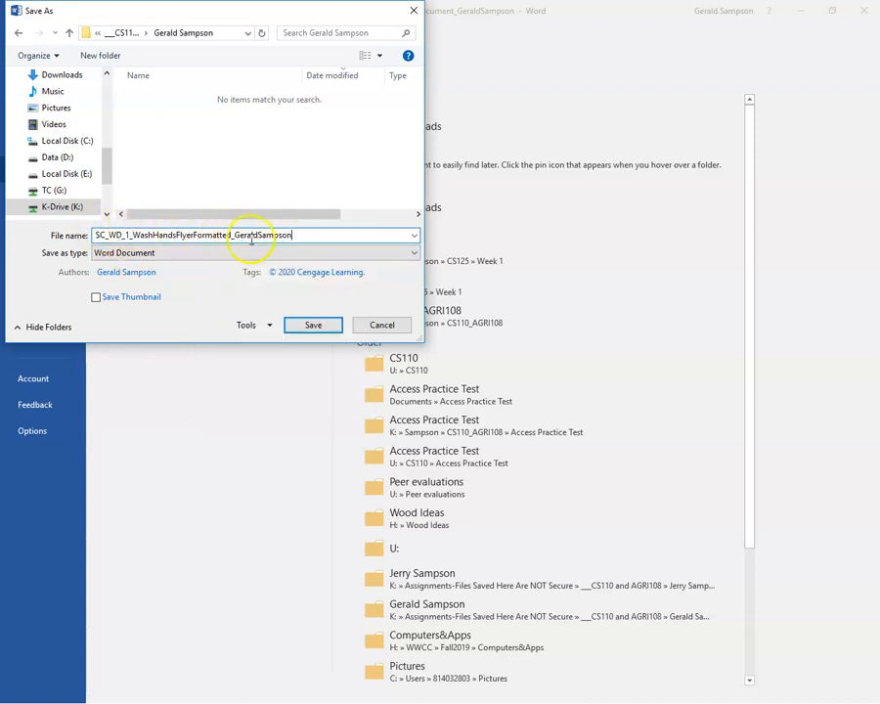
pyautogui.click(315, 326)
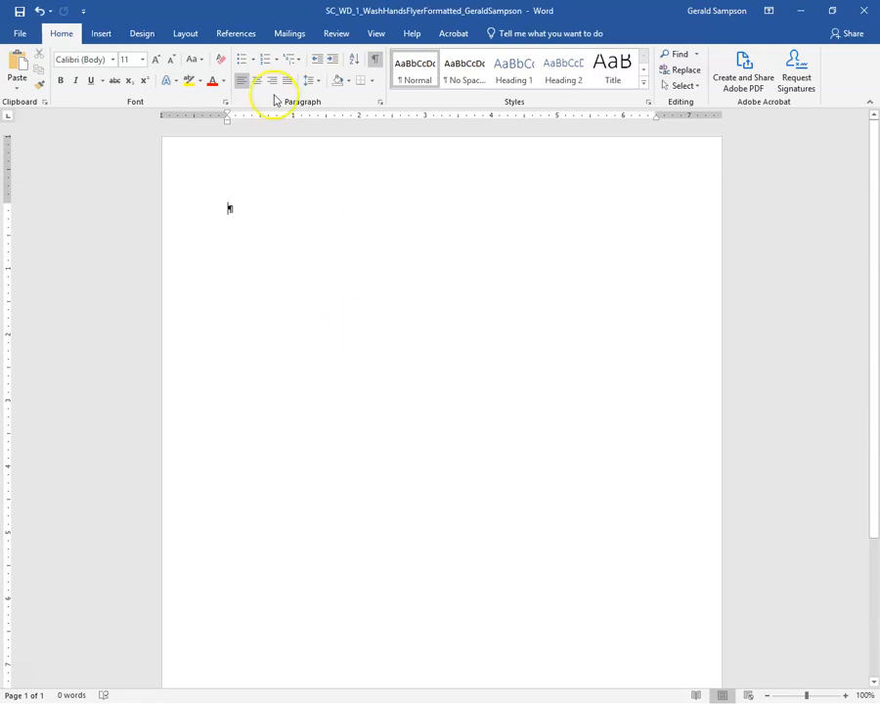
pyautogui.click(800, 15)
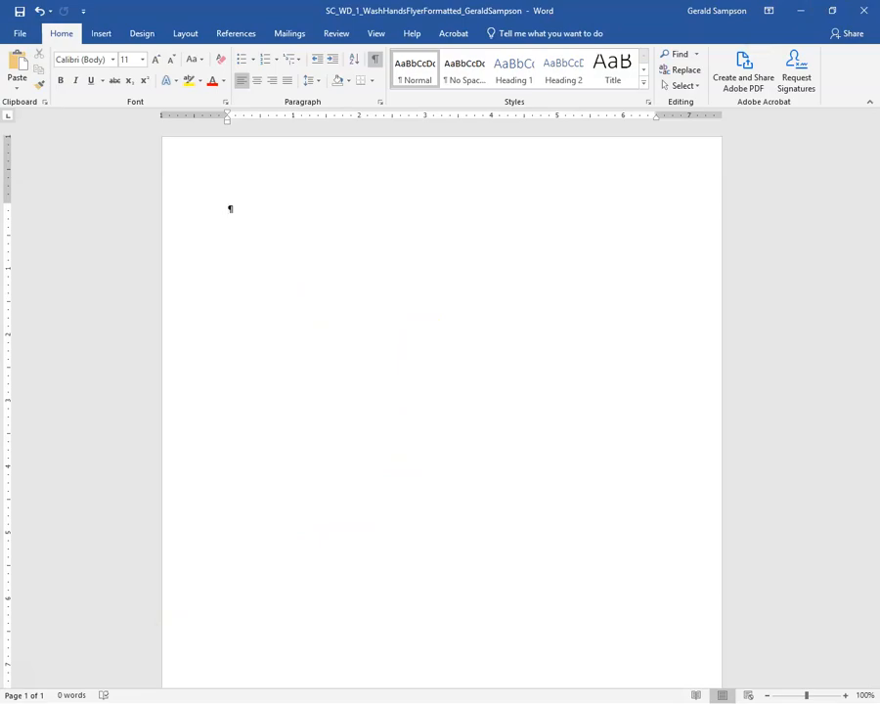
pyautogui.moveTo(615, 7); pyautogui.dragTo(0, 65)
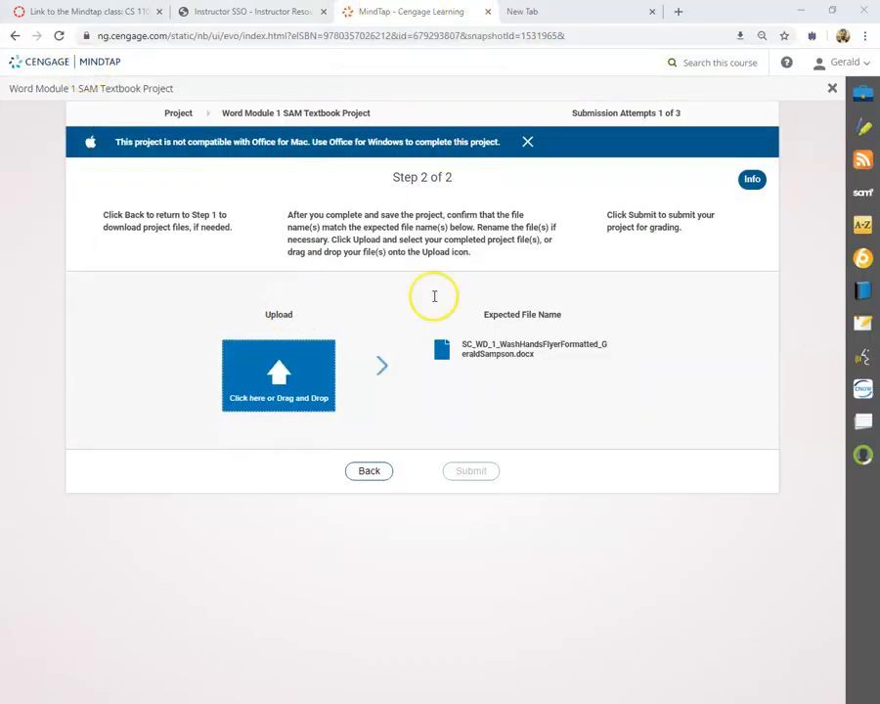
# Return to Step 1 and open the 'Word Module 1: Creating and Modifying a Flyer' reading.
pyautogui.click(367, 472)
pyautogui.click(116, 352)
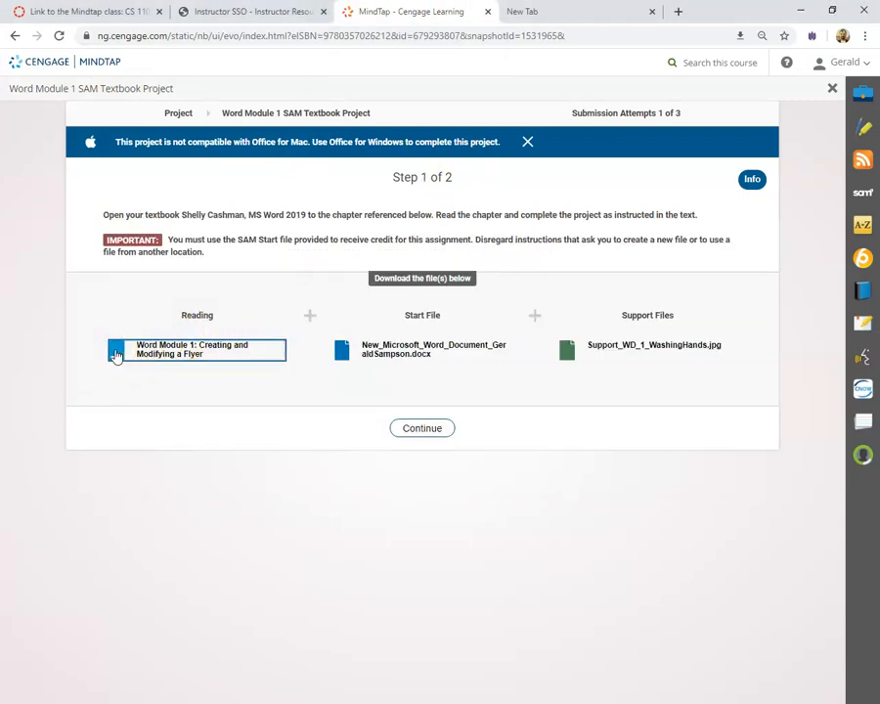
pyautogui.click(186, 352)
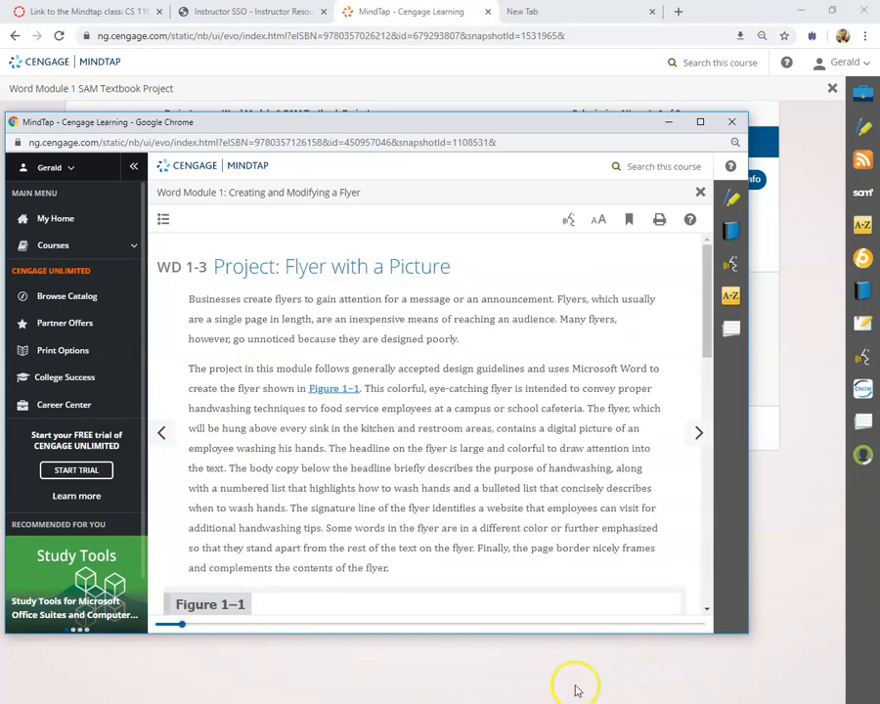
# Maximize the reader and page through to the To Start Word section.
pyautogui.click(701, 123)
pyautogui.scroll(-2, 435, 202)
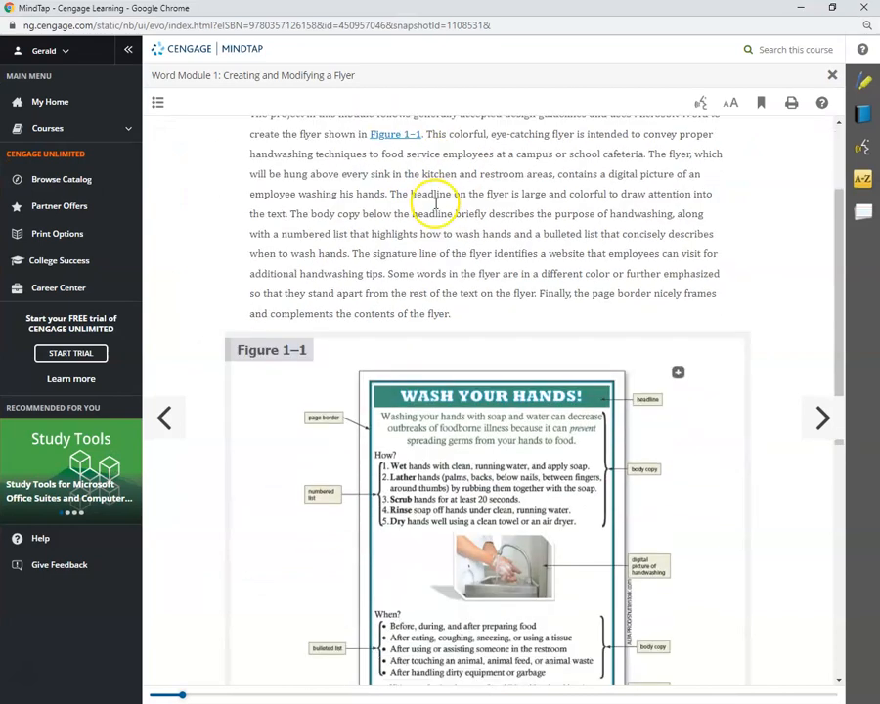
pyautogui.scroll(-2, 450, 387)
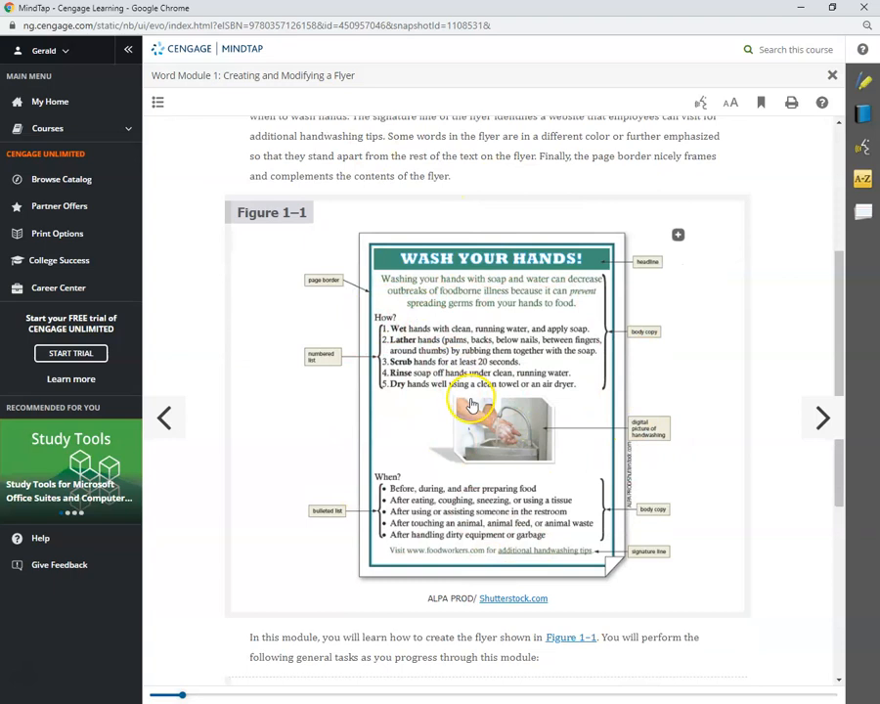
pyautogui.scroll(-2, 503, 397)
pyautogui.scroll(-1, 530, 417)
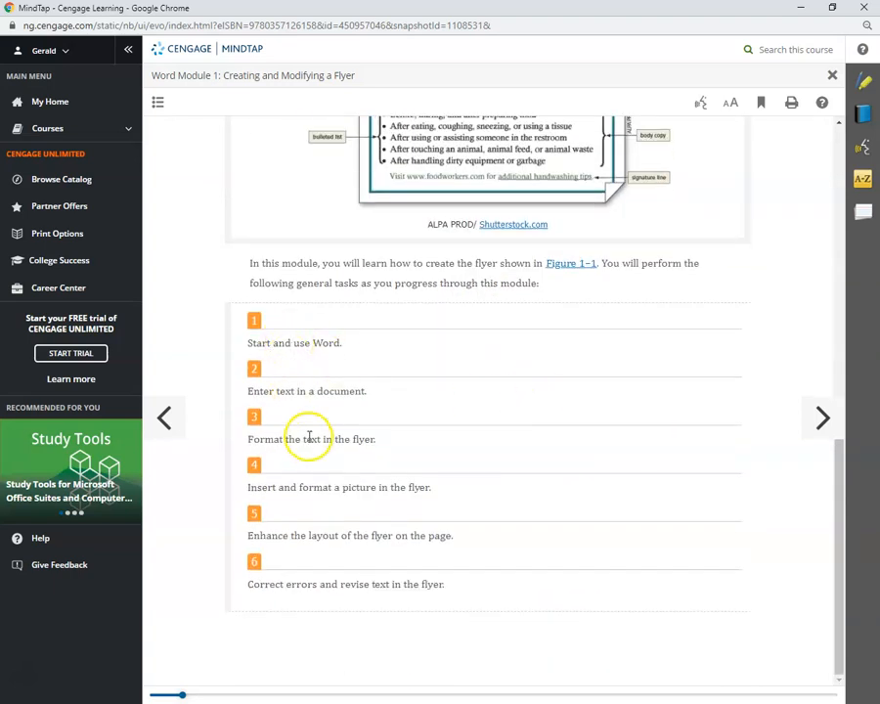
pyautogui.click(824, 423)
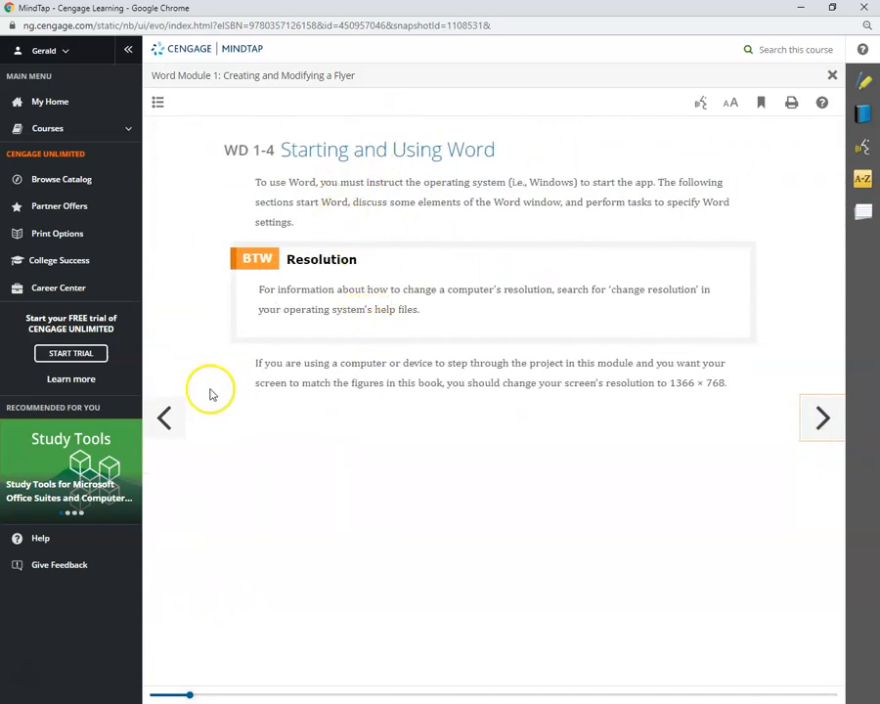
pyautogui.click(824, 421)
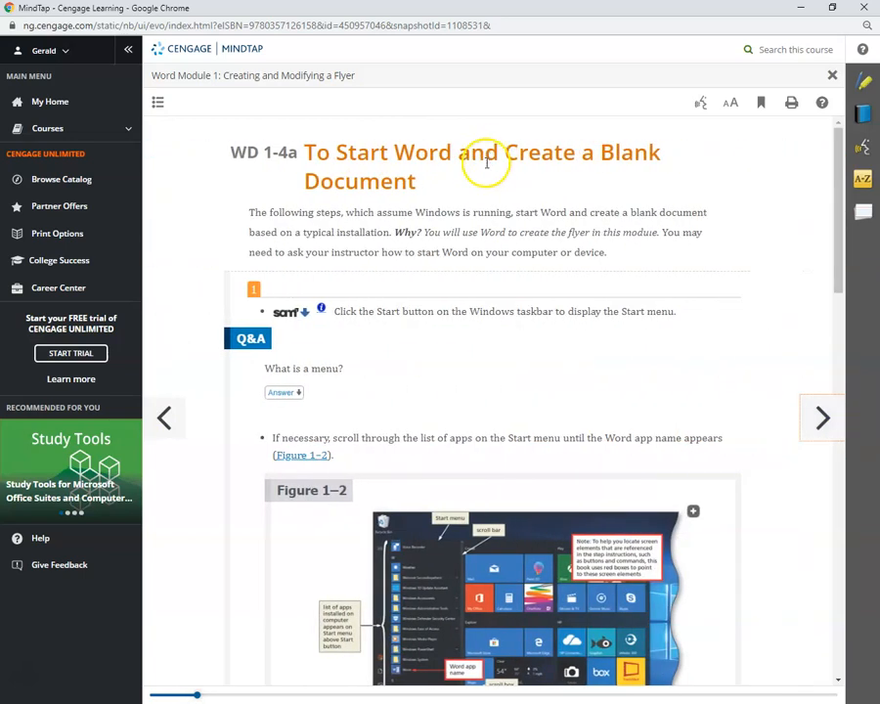
pyautogui.scroll(-1, 497, 245)
pyautogui.scroll(-1, 497, 244)
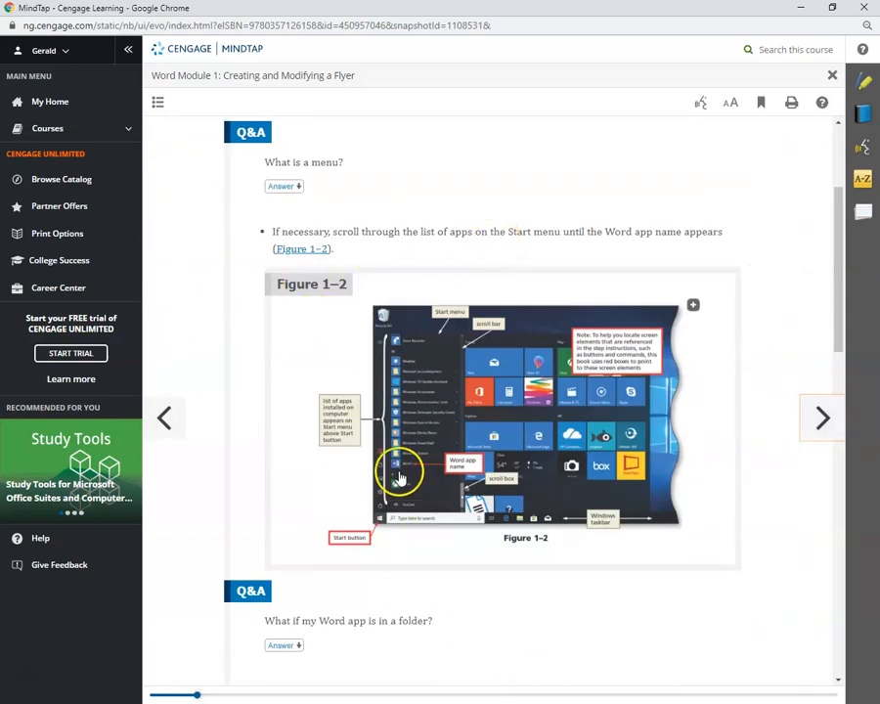
# Read The Word Window and Display a Different Tab sections, advancing to WD 1-4d.
pyautogui.click(818, 424)
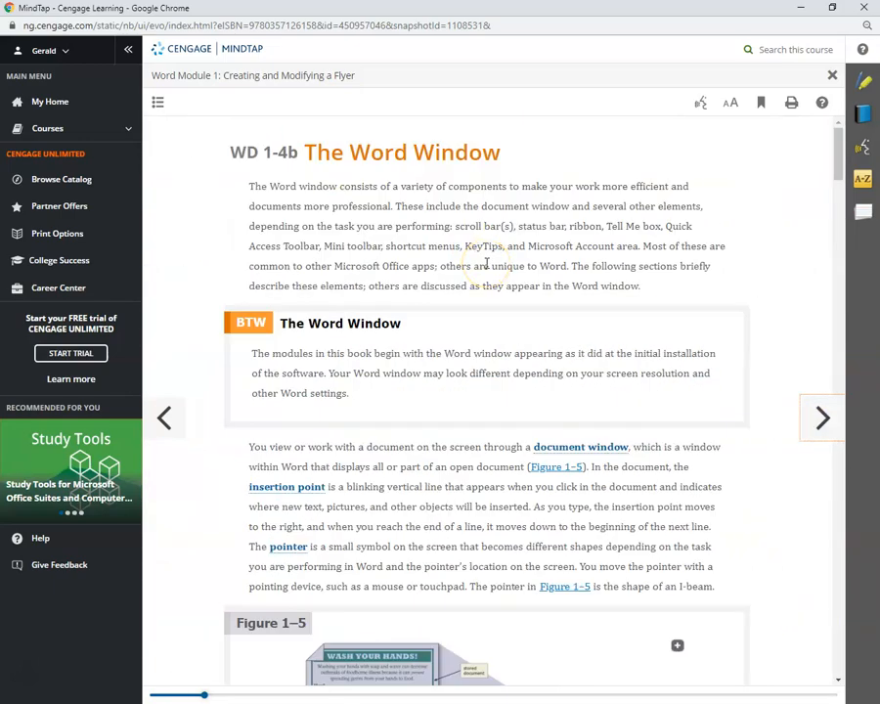
pyautogui.scroll(-8, 486, 264)
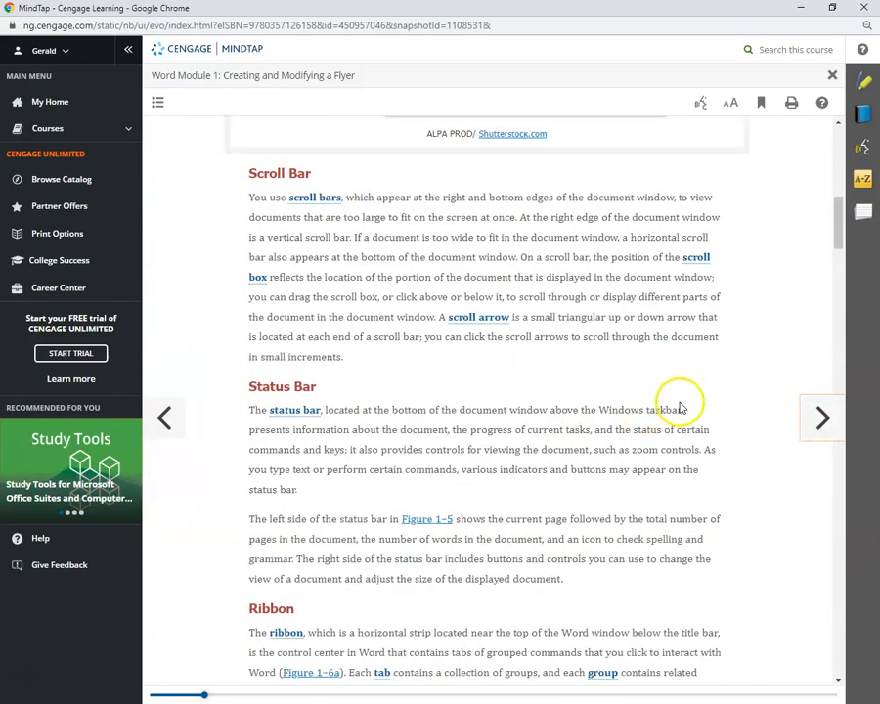
pyautogui.scroll(-10, 773, 420)
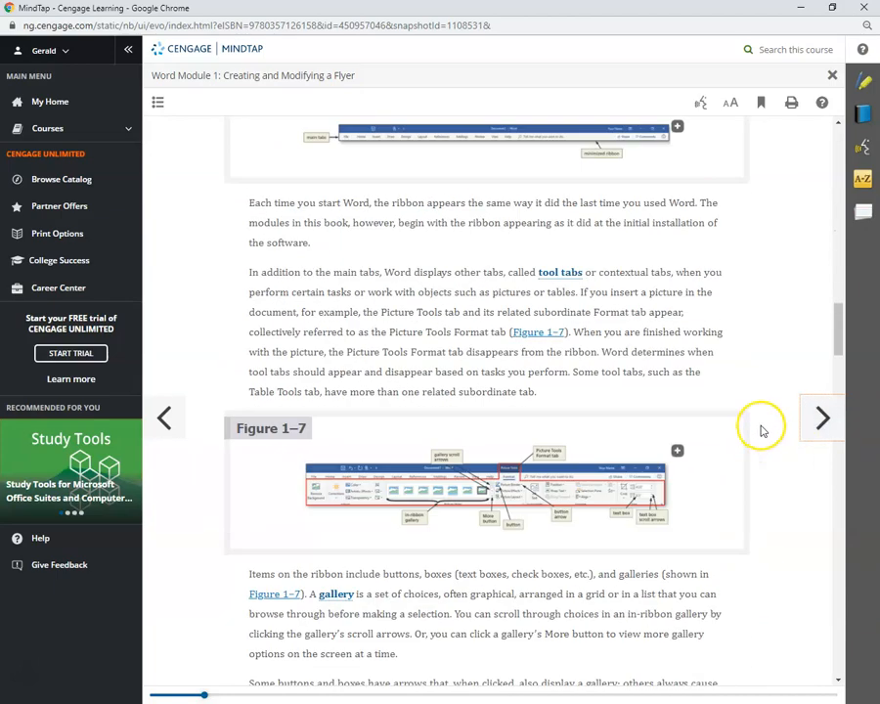
pyautogui.scroll(-12, 762, 431)
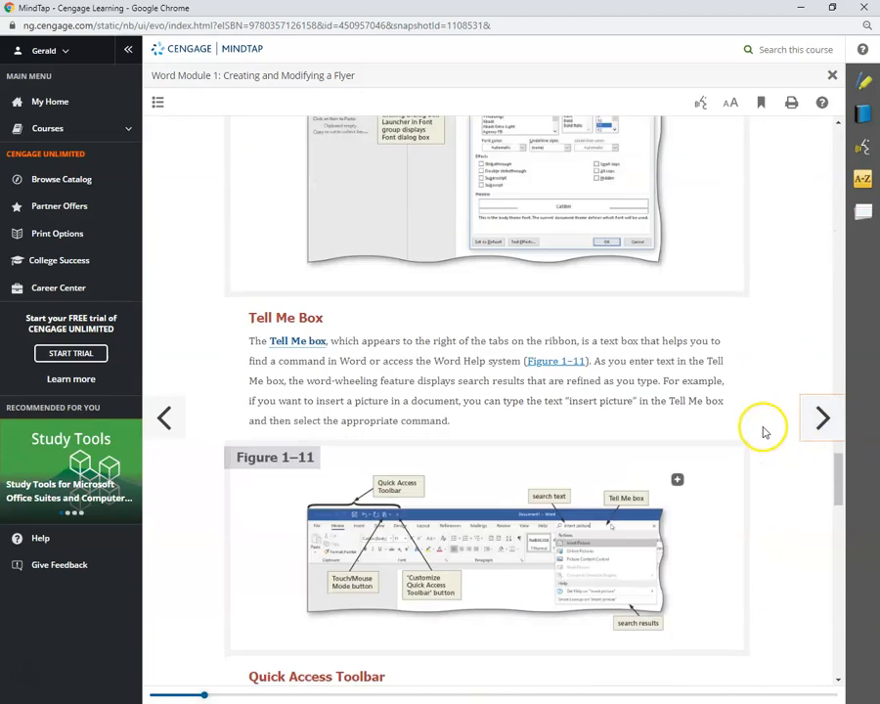
pyautogui.scroll(-9, 761, 426)
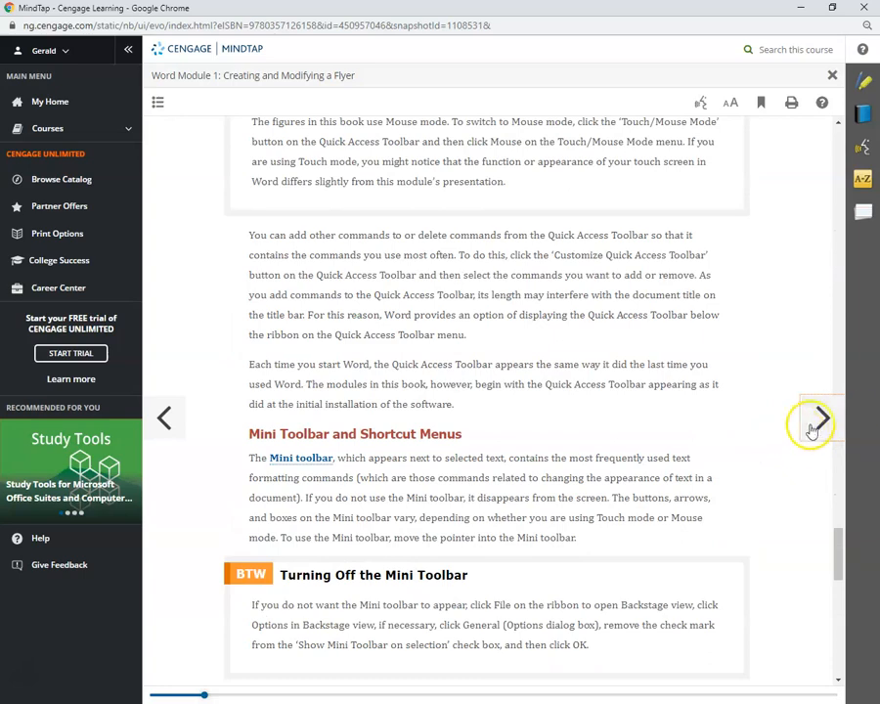
pyautogui.click(820, 419)
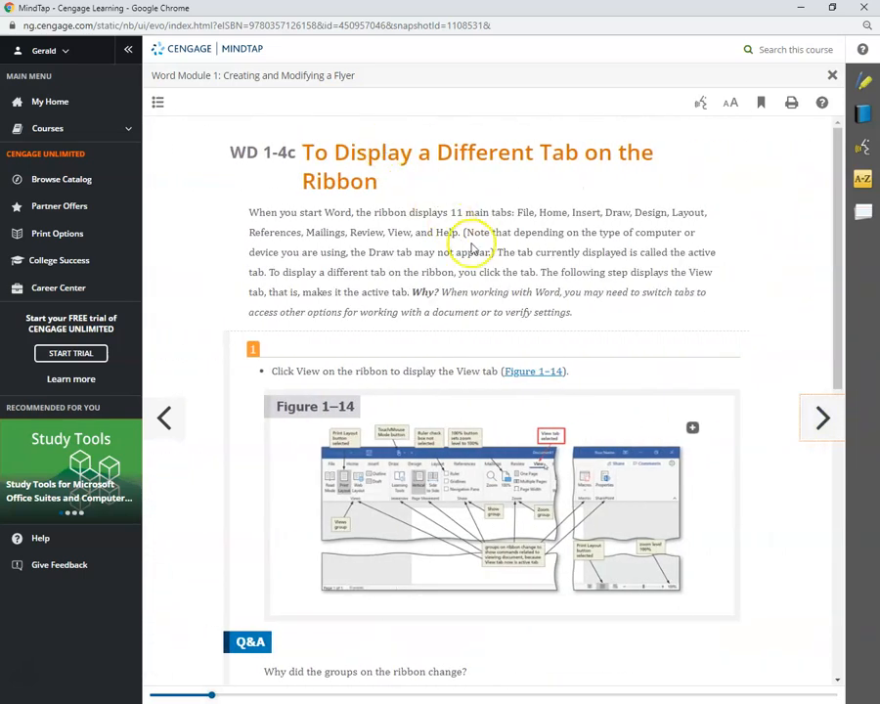
pyautogui.scroll(-1, 607, 298)
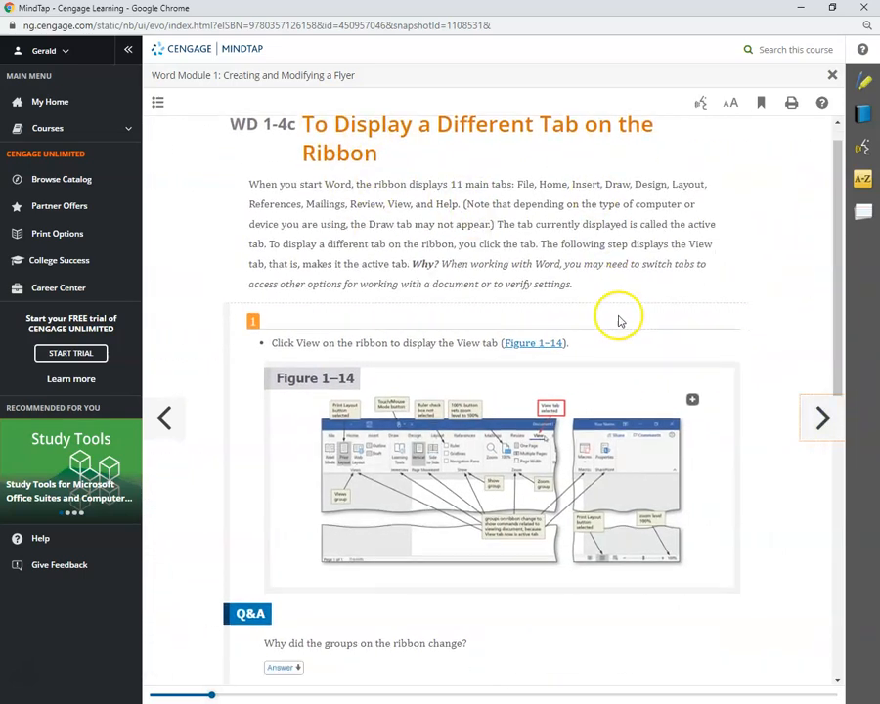
pyautogui.scroll(-5, 391, 354)
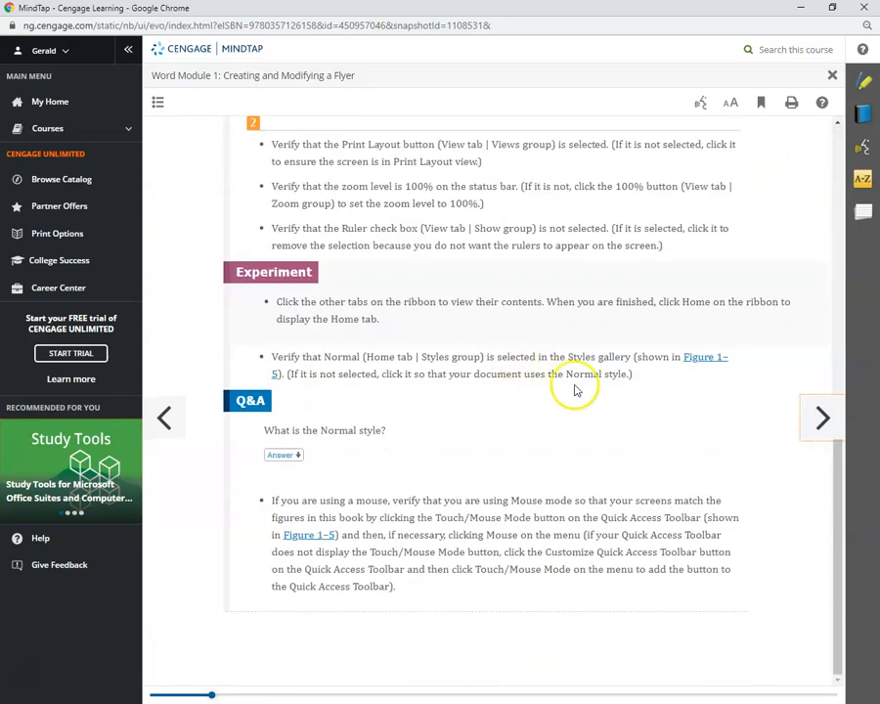
pyautogui.click(818, 416)
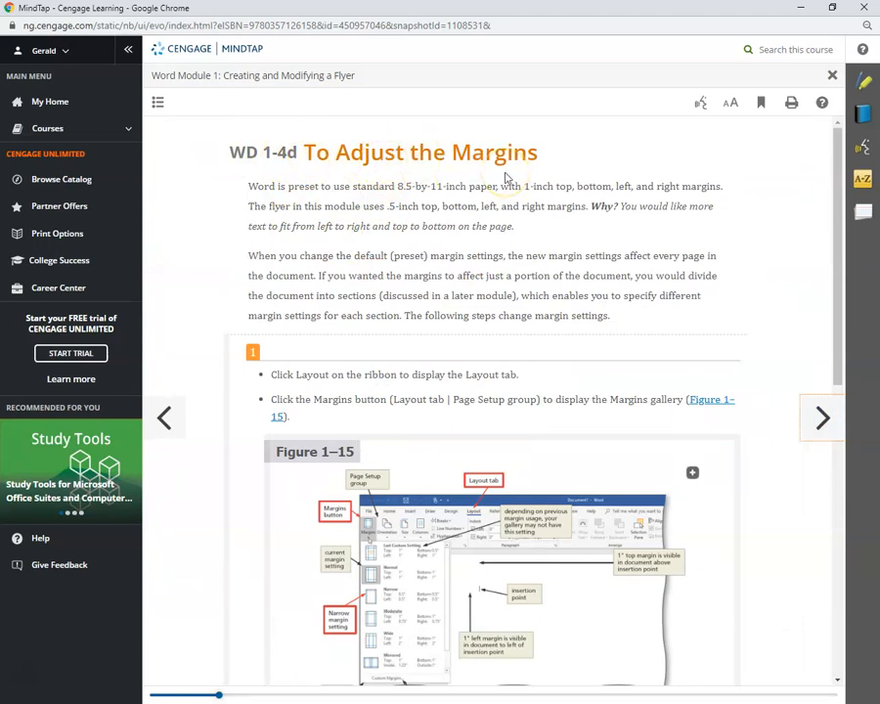
# Jump to To Adjust the Margins via the contents, view Figure 1–15, and reposition Word.
pyautogui.click(158, 102)
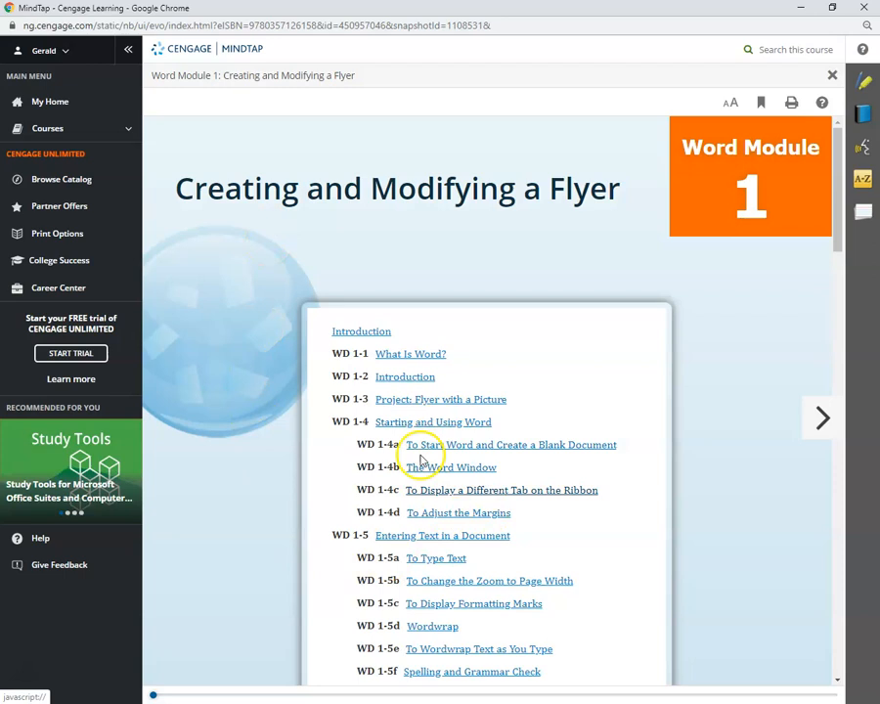
pyautogui.click(452, 514)
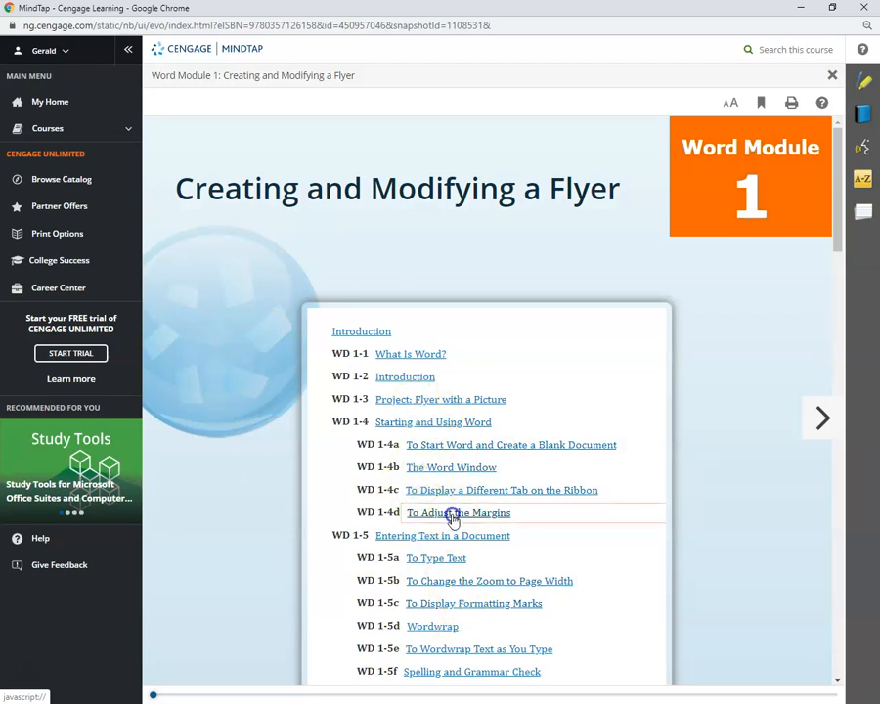
pyautogui.scroll(-3, 383, 332)
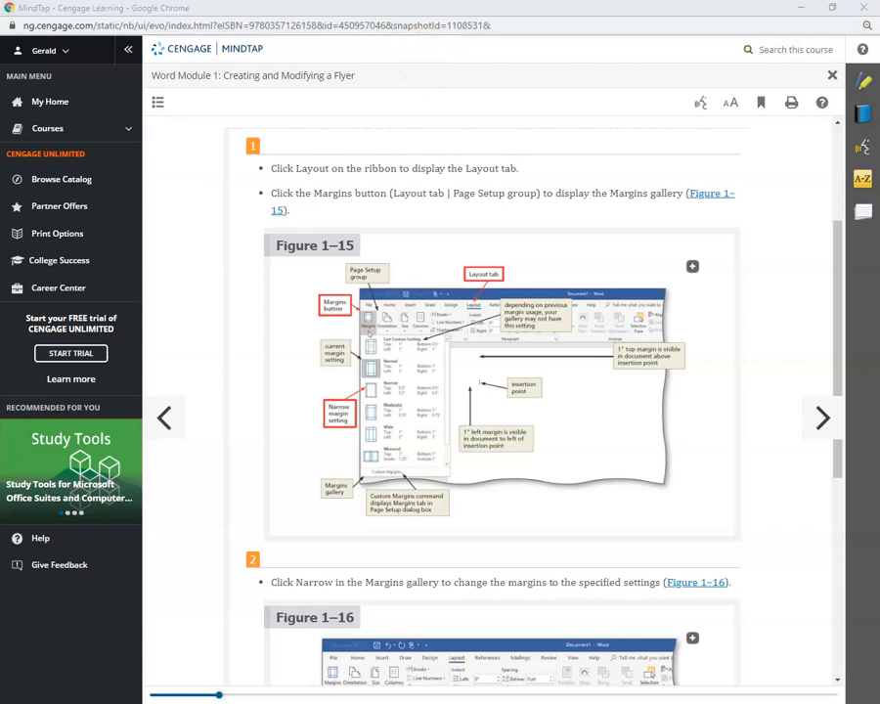
pyautogui.moveTo(577, 120); pyautogui.dragTo(545, 86)
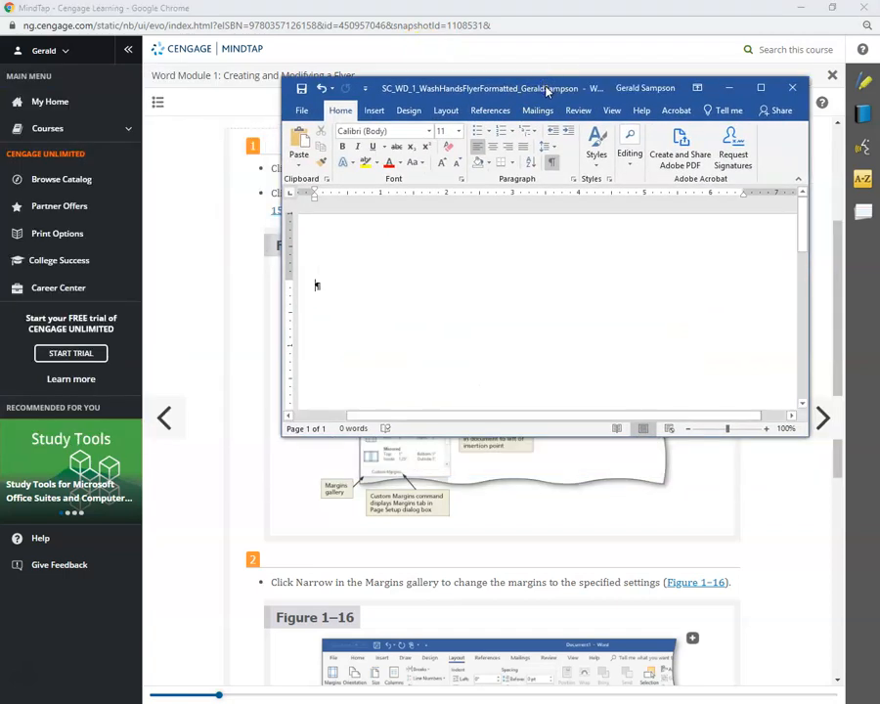
# Maximize Word and apply the Narrow 0.5-inch margin preset from Layout > Margins.
pyautogui.click(761, 87)
pyautogui.click(186, 33)
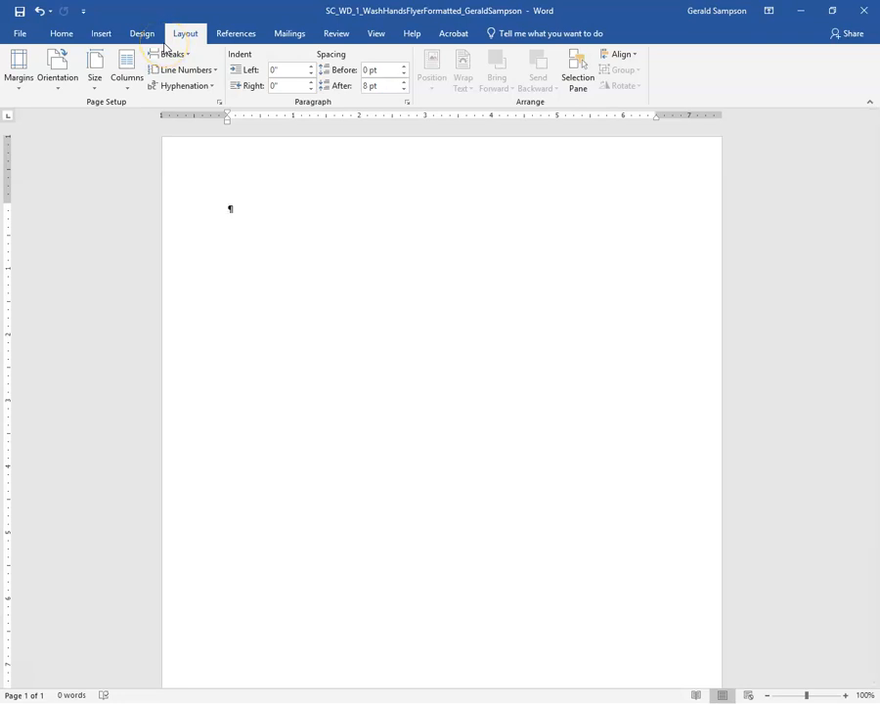
pyautogui.click(20, 72)
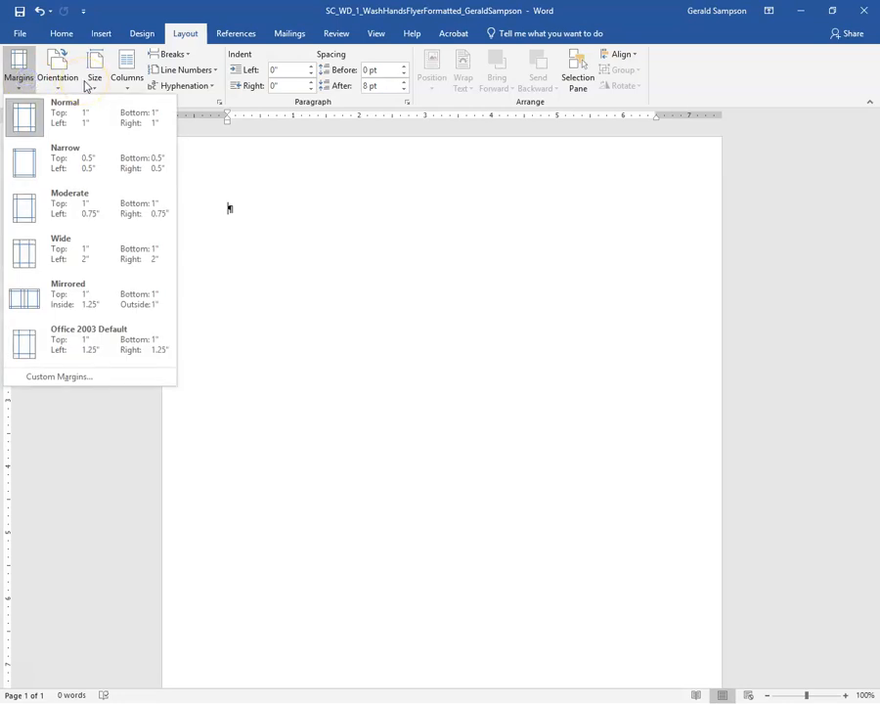
pyautogui.click(54, 161)
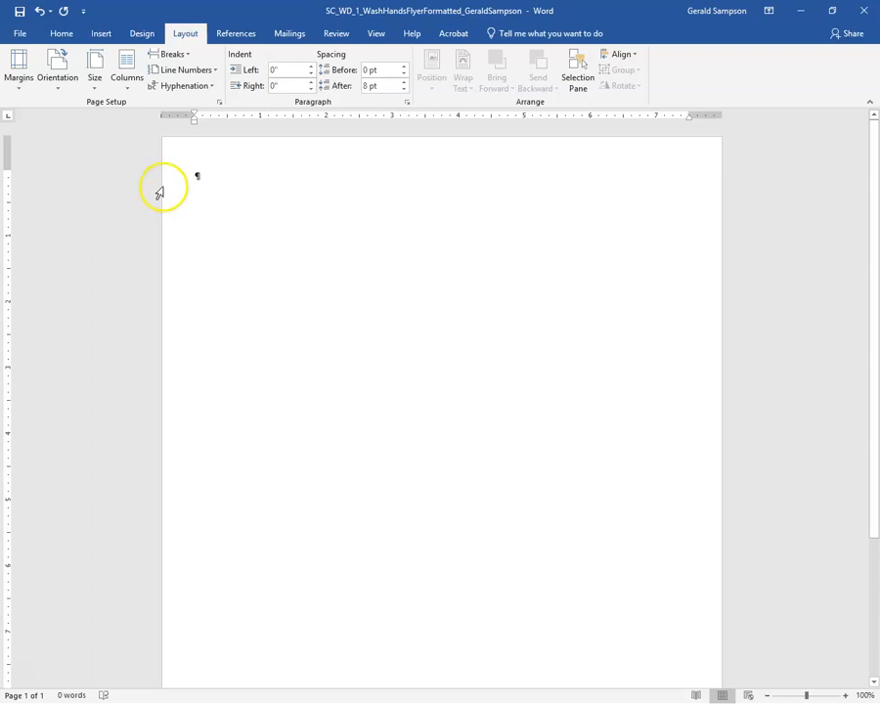
pyautogui.click(376, 34)
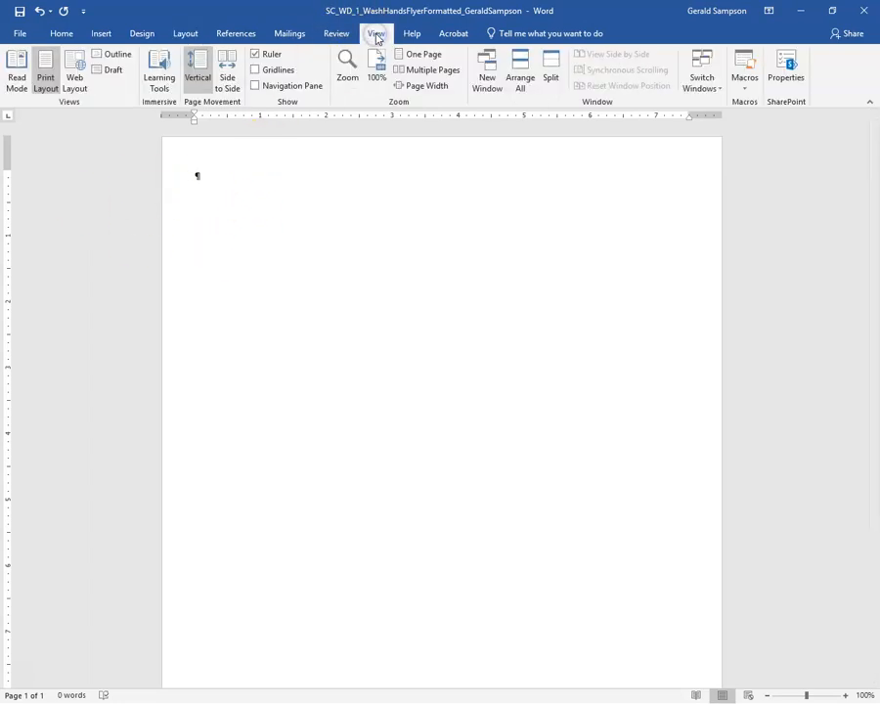
# Switch the blank flyer to One Page view, then zoom to Page Width at 144%.
pyautogui.click(422, 55)
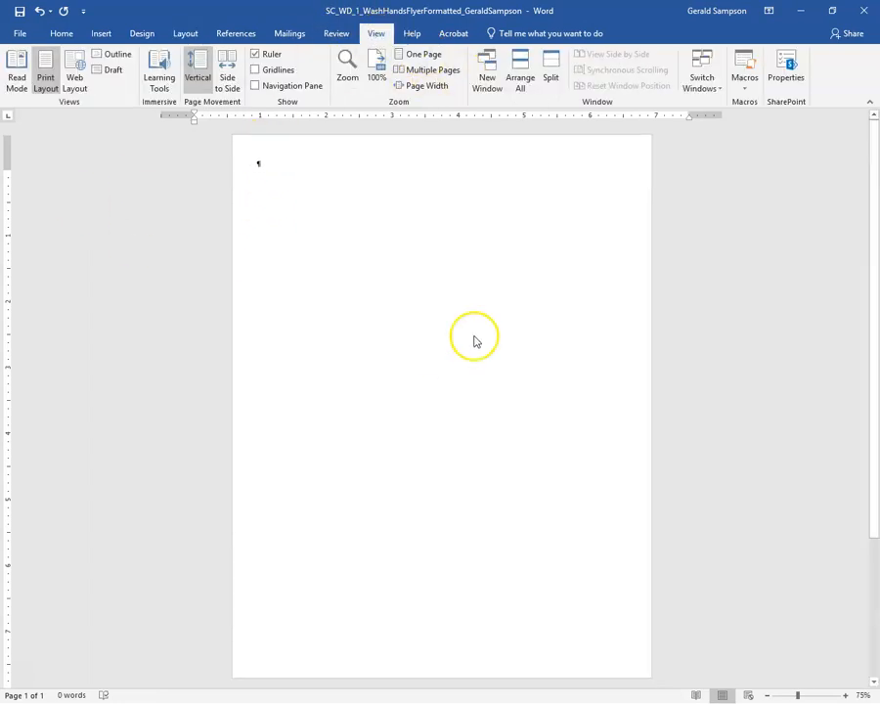
pyautogui.click(420, 86)
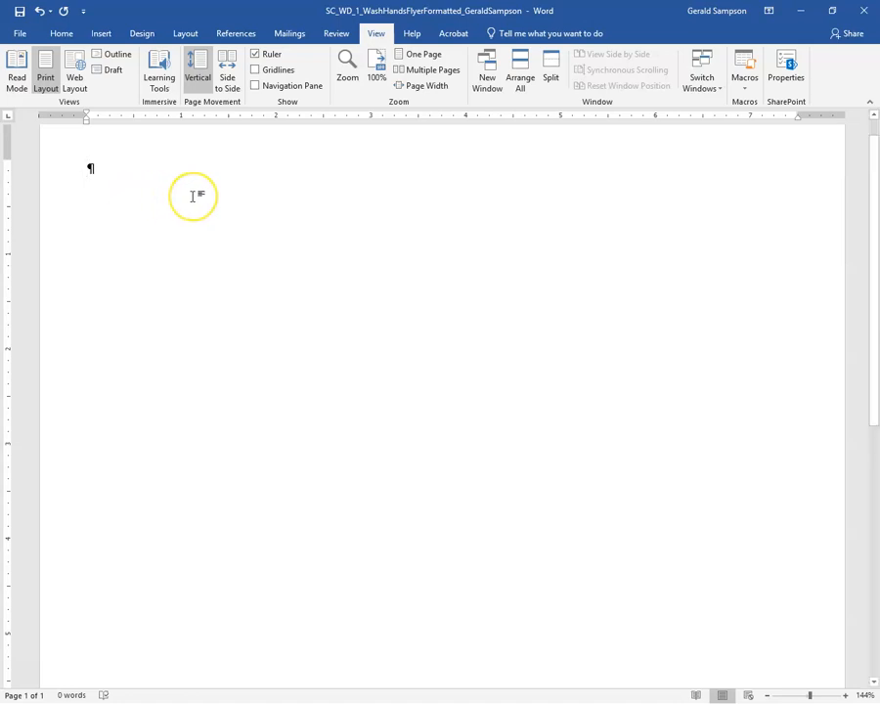
# Type the headline 'Wash Your Hands!' with a new empty paragraph below it.
pyautogui.write('Wash Your Hands!')
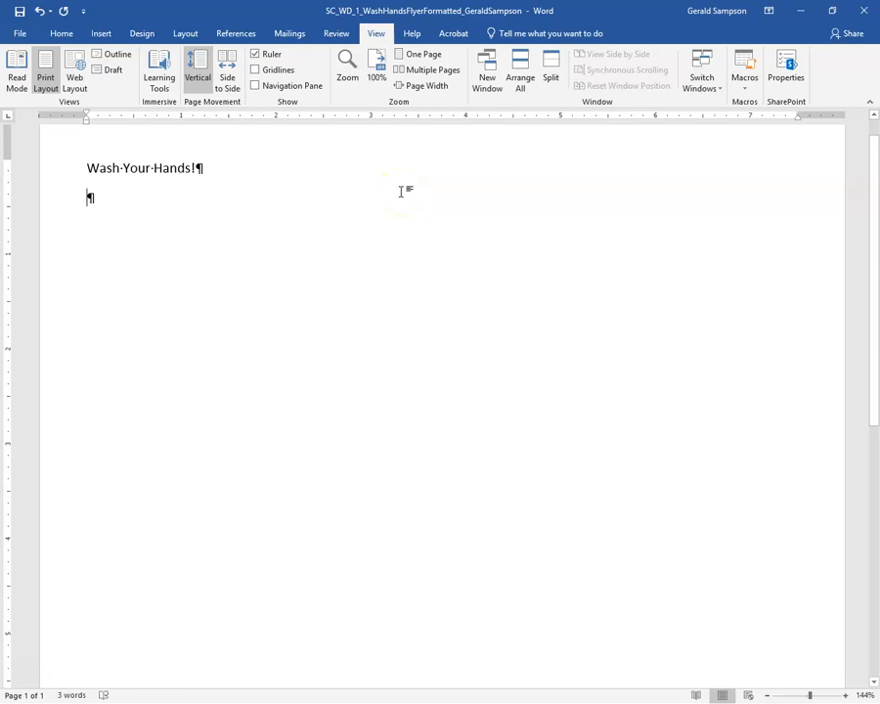
pyautogui.click(58, 33)
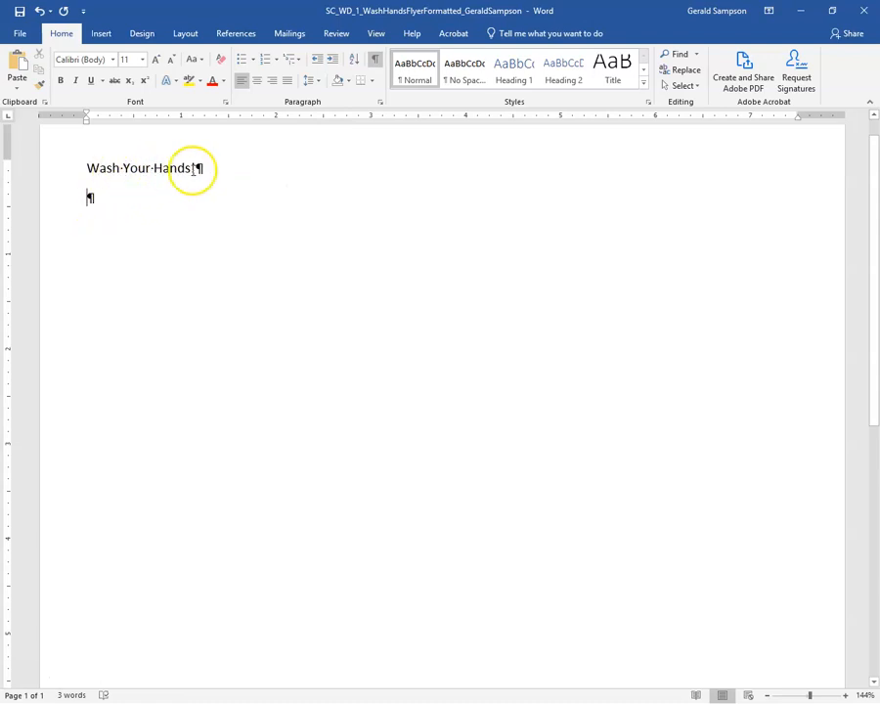
# Type the intro sentence on handwashing preventing foodborne illness outbreaks and germs spreading to food.
pyautogui.click(374, 59)
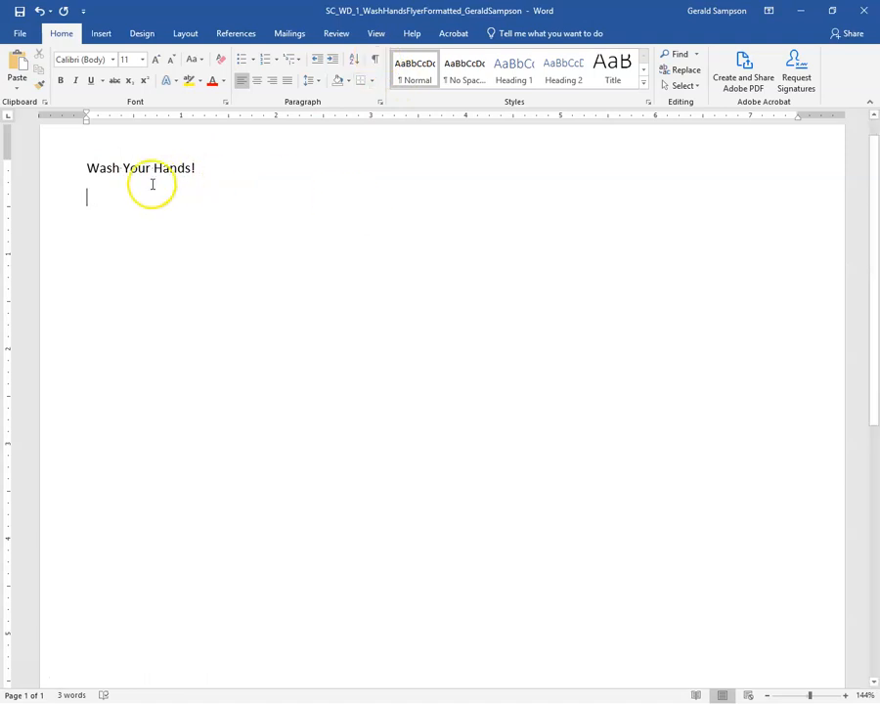
pyautogui.click(374, 61)
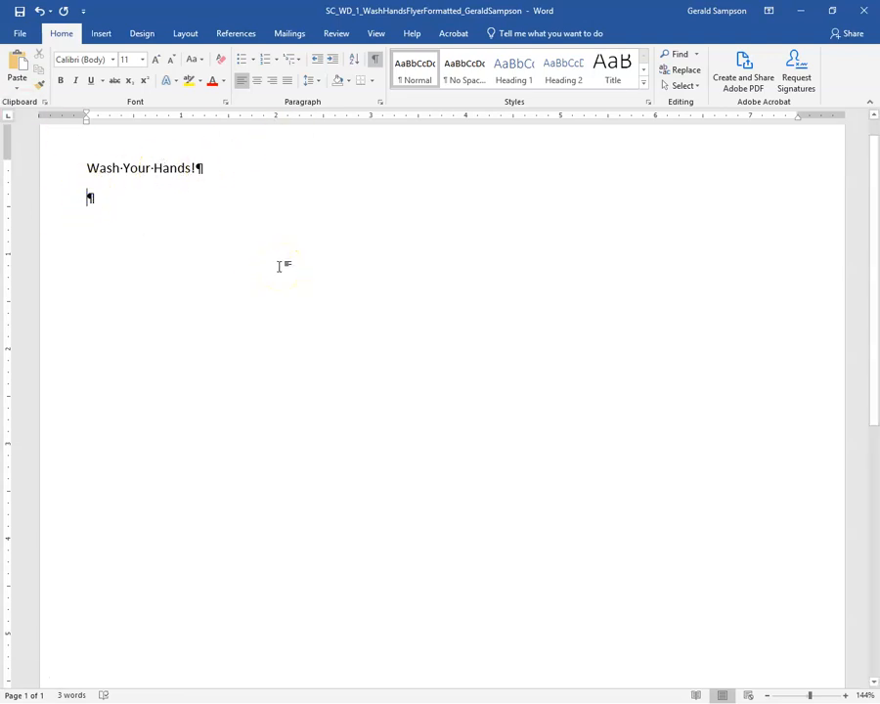
pyautogui.write('W')
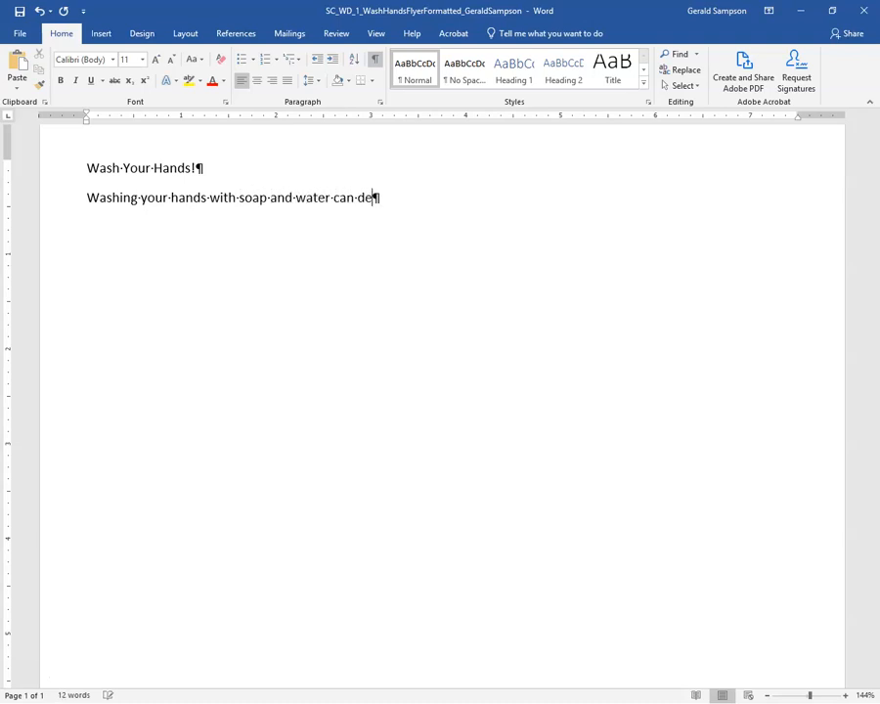
pyautogui.write('e outbreak')
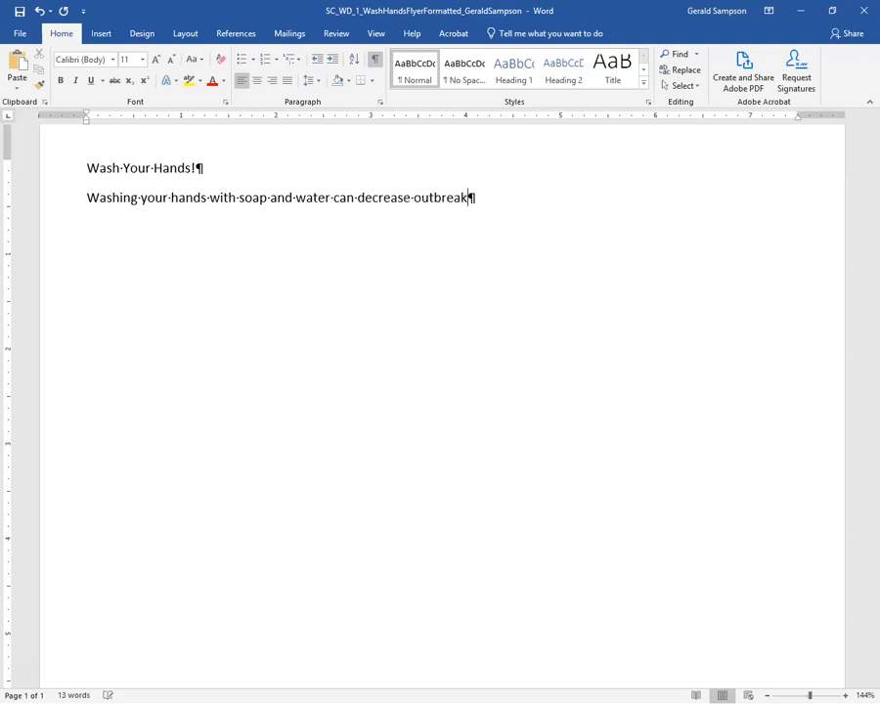
pyautogui.write('s of foodborne illne')
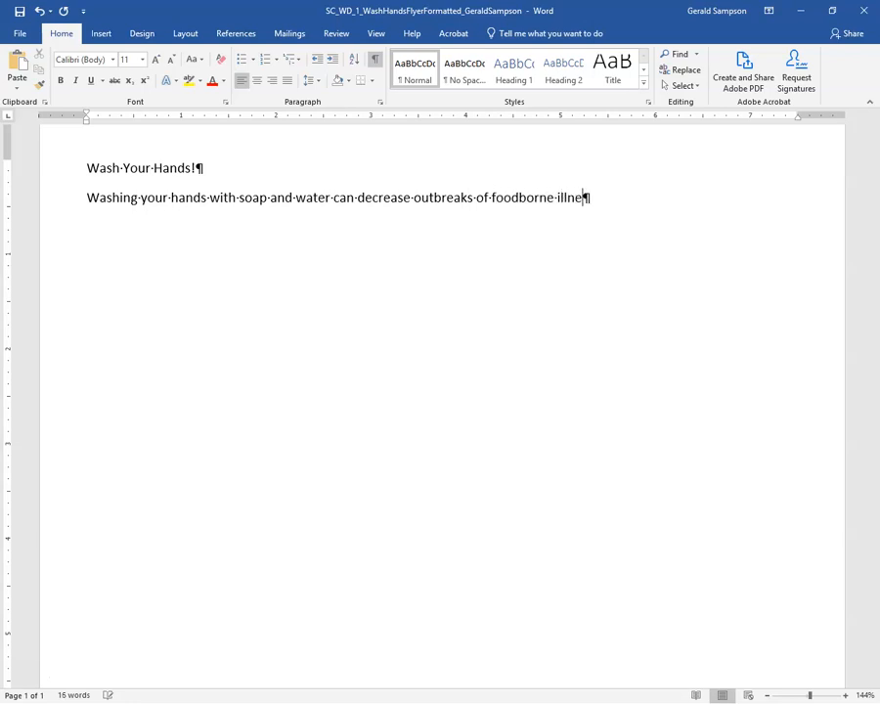
pyautogui.write('ss because it can ')
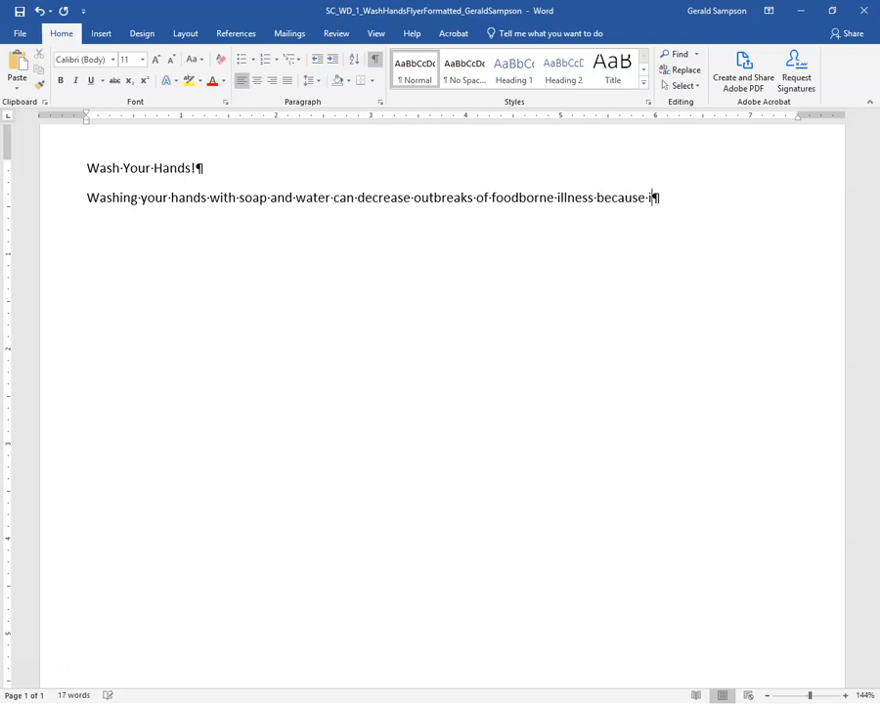
pyautogui.write('preven')
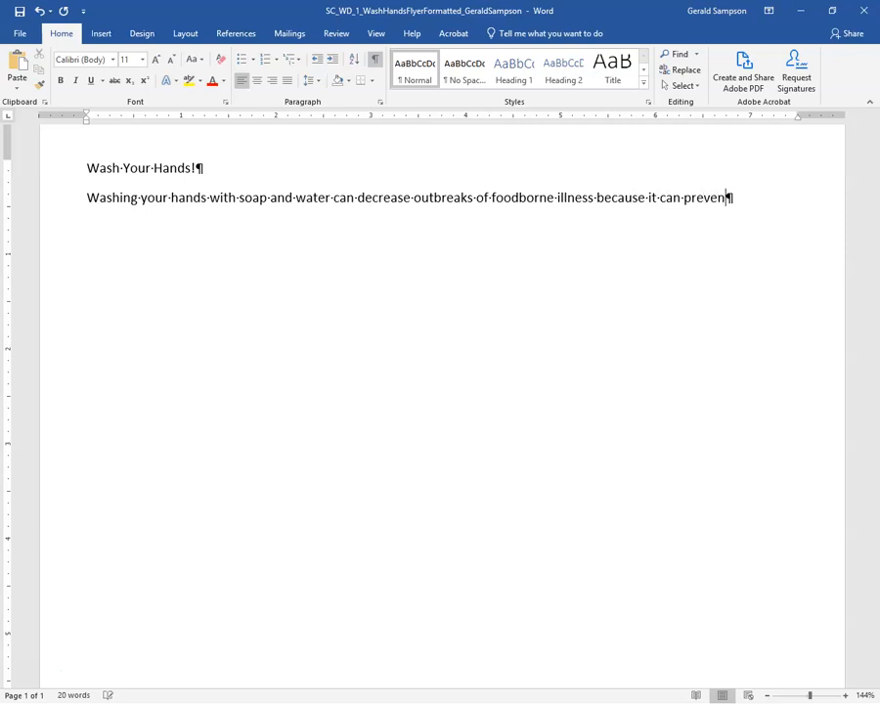
pyautogui.write('t spreading germs')
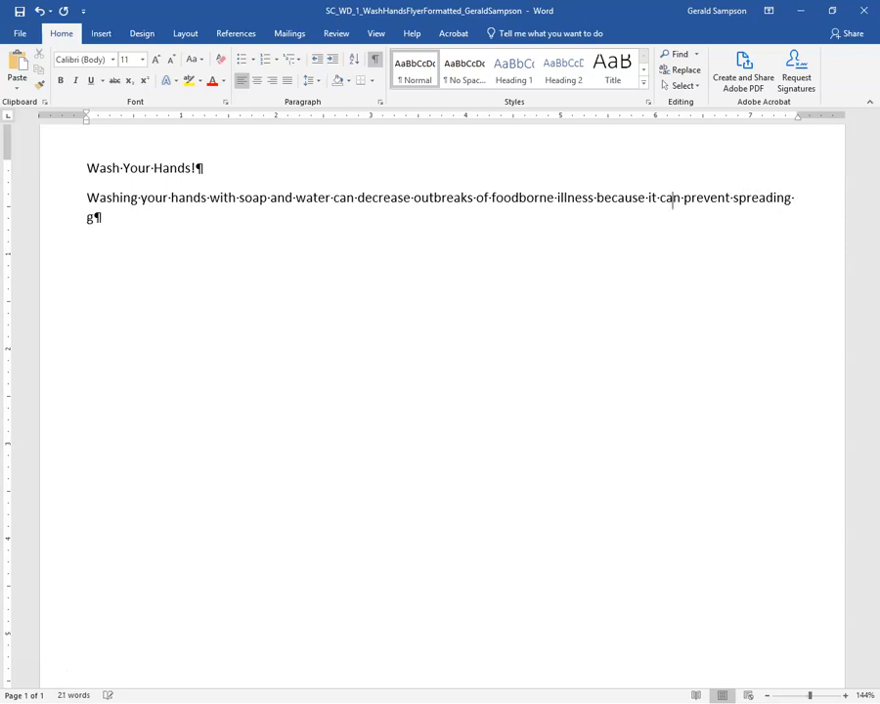
pyautogui.write(' from ')
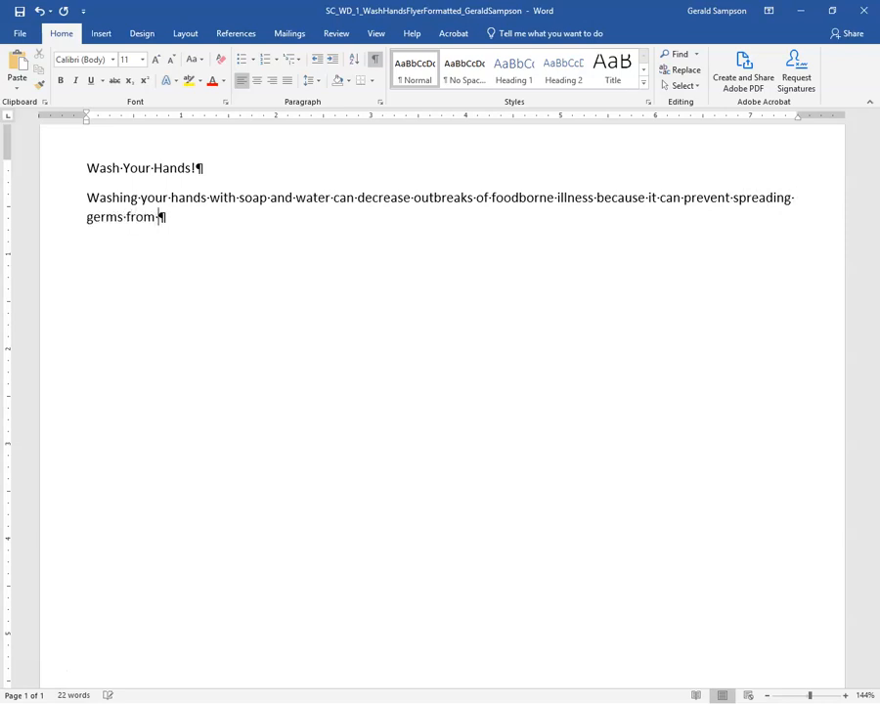
pyautogui.write('your hands to food.')
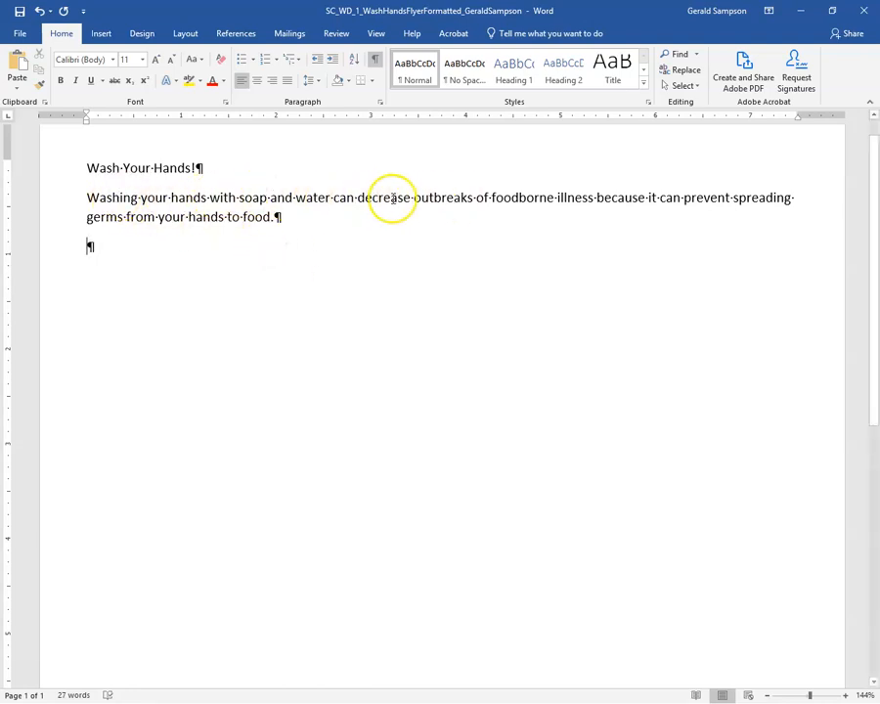
# Correct the misspelled 'outbraks' to 'outbreaks' in the intro paragraph.
pyautogui.click(453, 198)
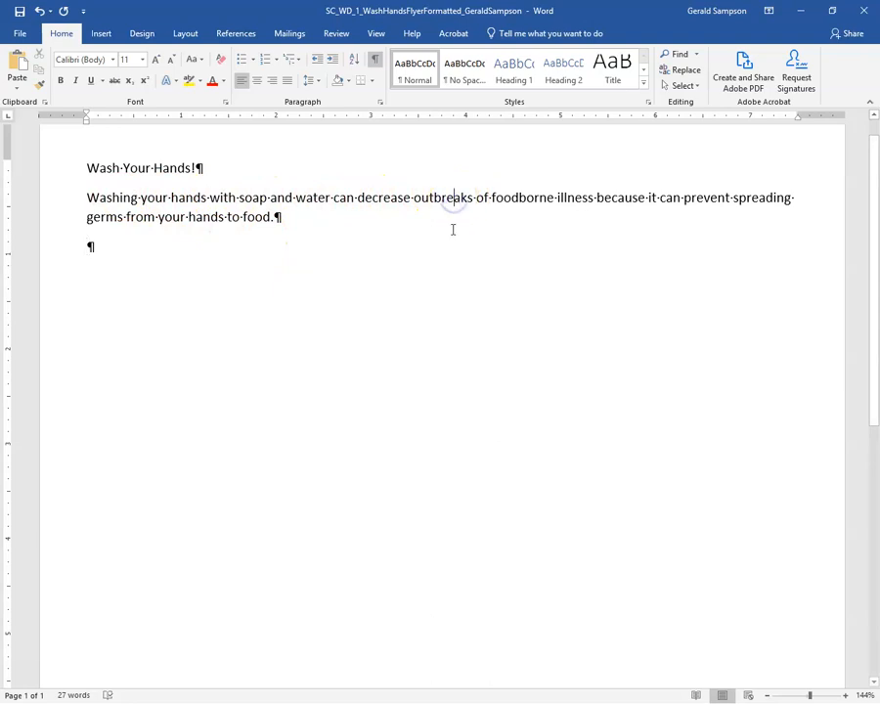
pyautogui.press('BackSpace')
pyautogui.write('\\')
pyautogui.click(462, 198)
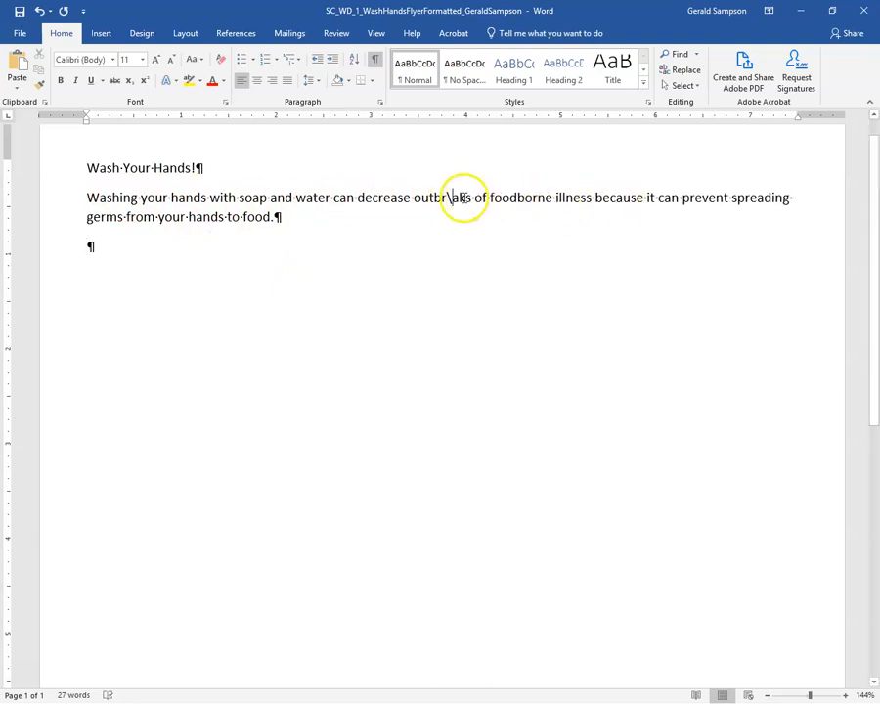
pyautogui.press('BackSpace')
pyautogui.click(566, 197)
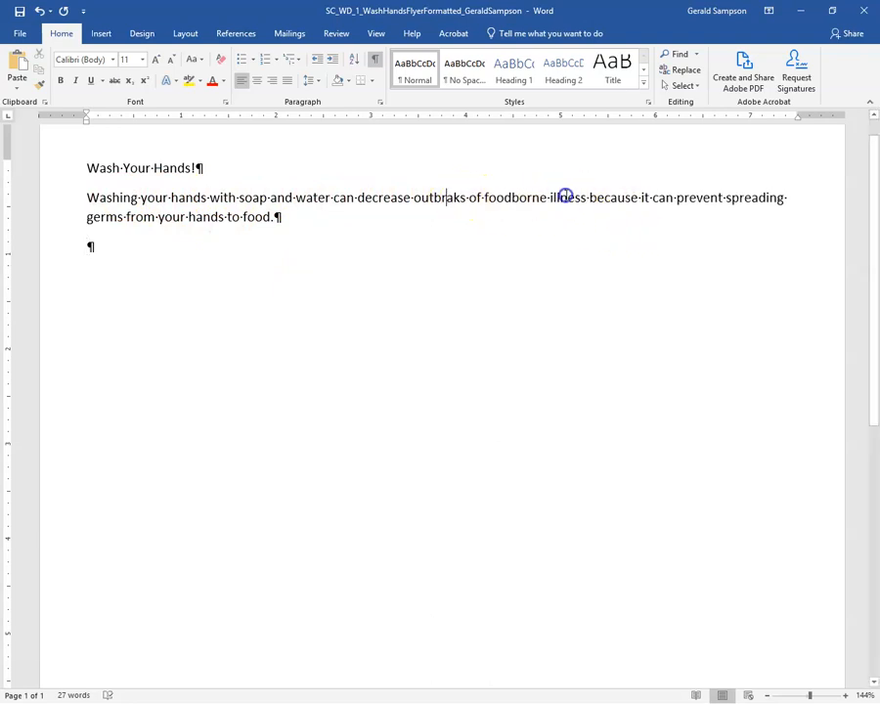
pyautogui.rightClick(442, 198)
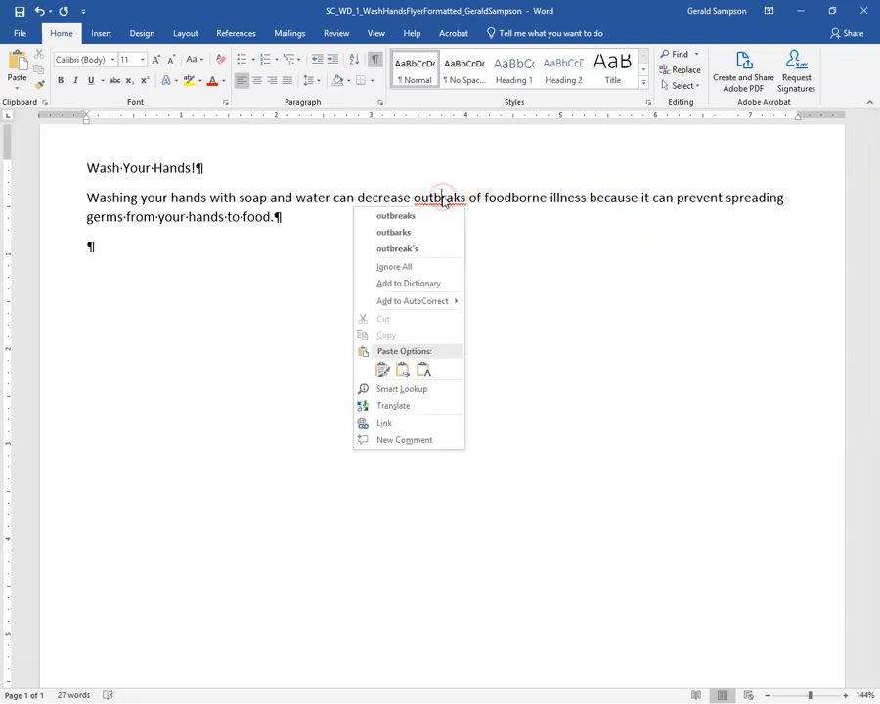
pyautogui.click(405, 217)
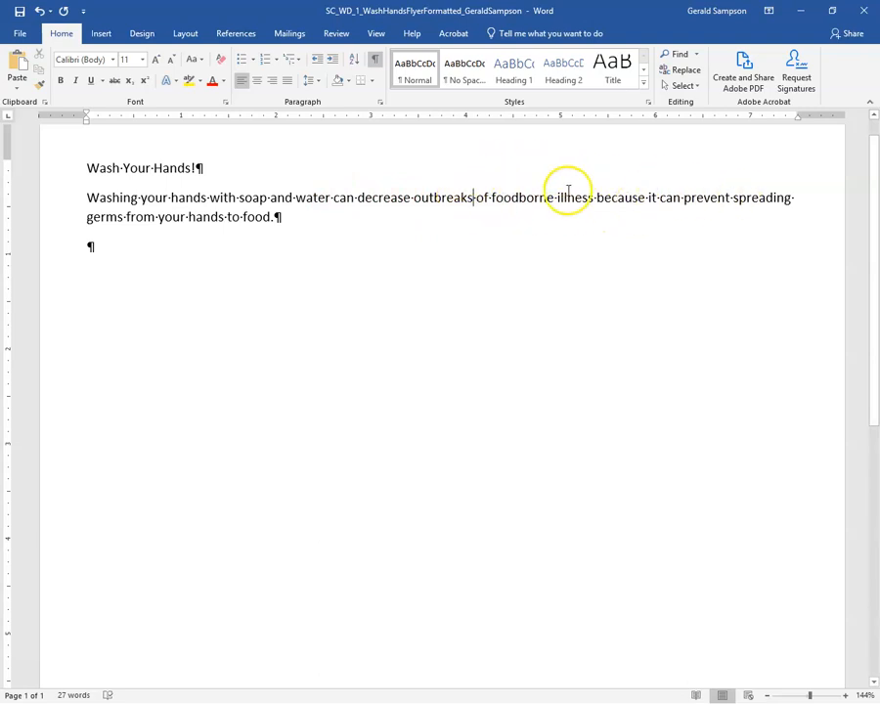
# Turn formatting marks back on and place the cursor on the empty line below the intro.
pyautogui.click(375, 59)
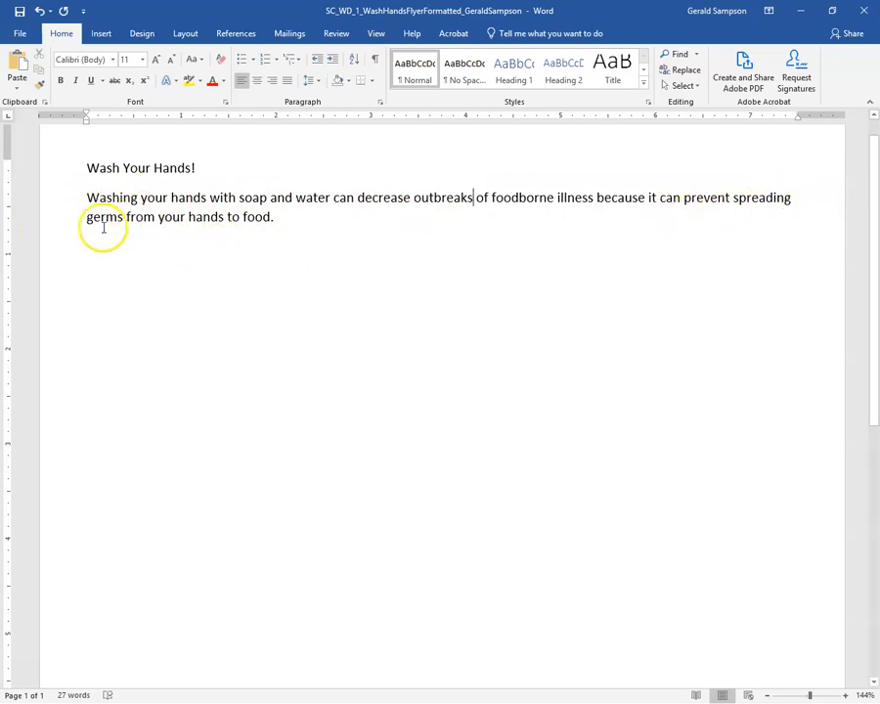
pyautogui.click(375, 59)
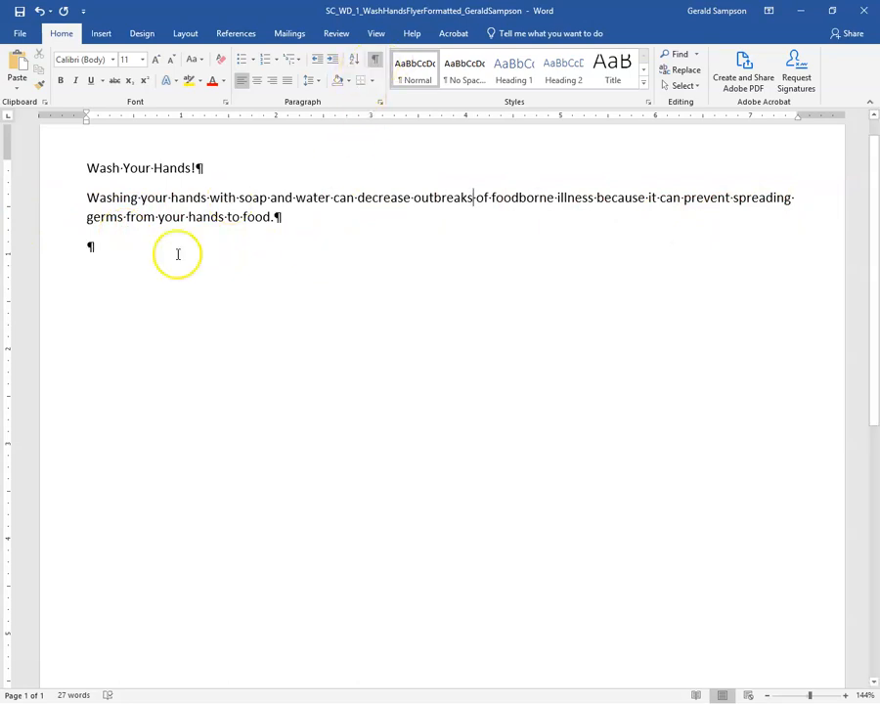
pyautogui.click(90, 247)
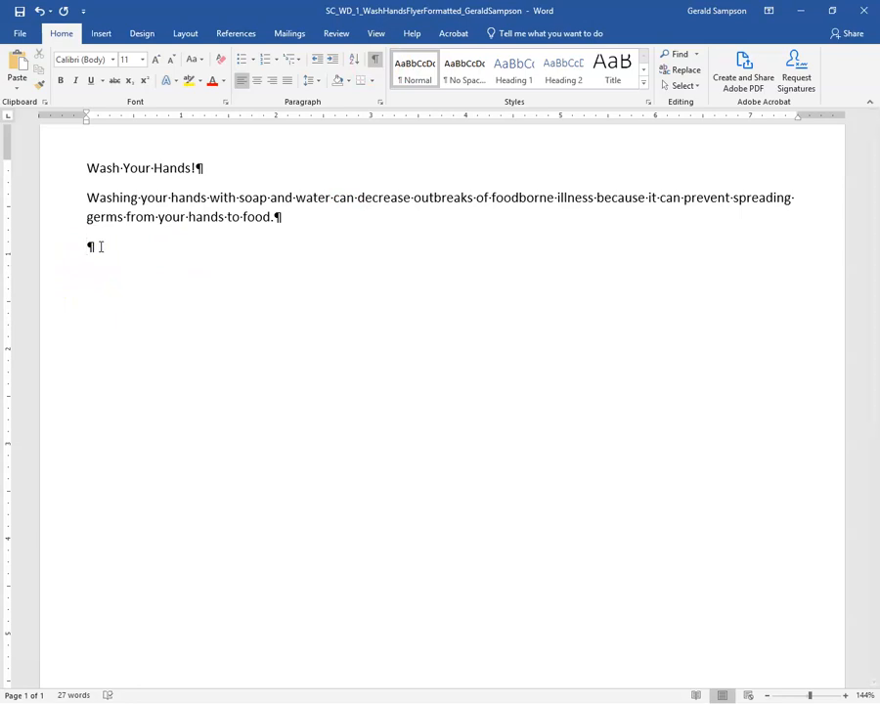
# Add a 'How?' line, then the wet-hands step and the lather step covering palms, backs, nails, fingers and thumbs.
pyautogui.write('How?')
pyautogui.press('Return')
pyautogui.write('Wet hands with clen,')
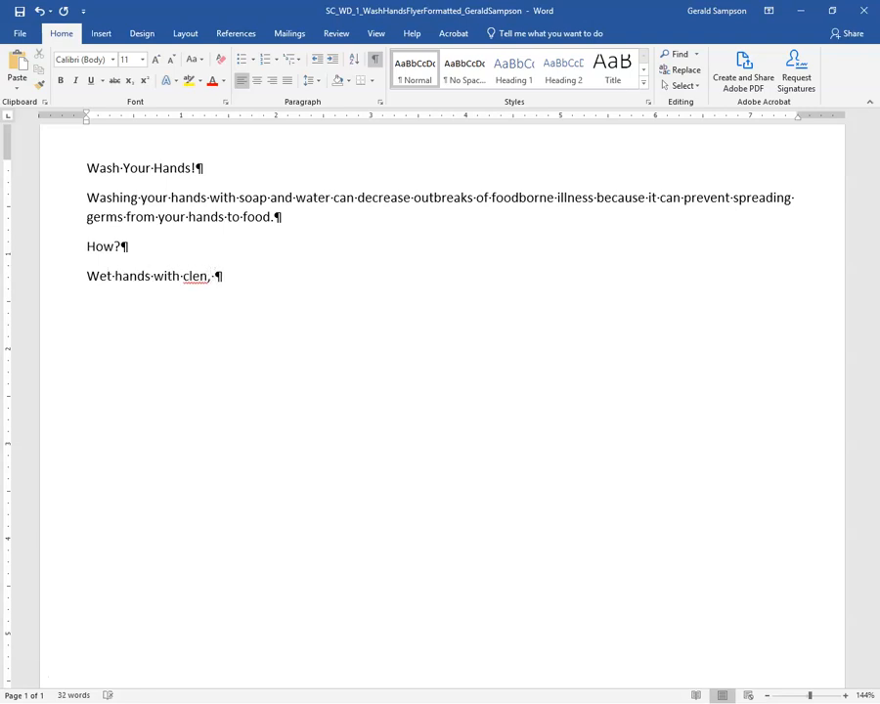
pyautogui.write(' running water')
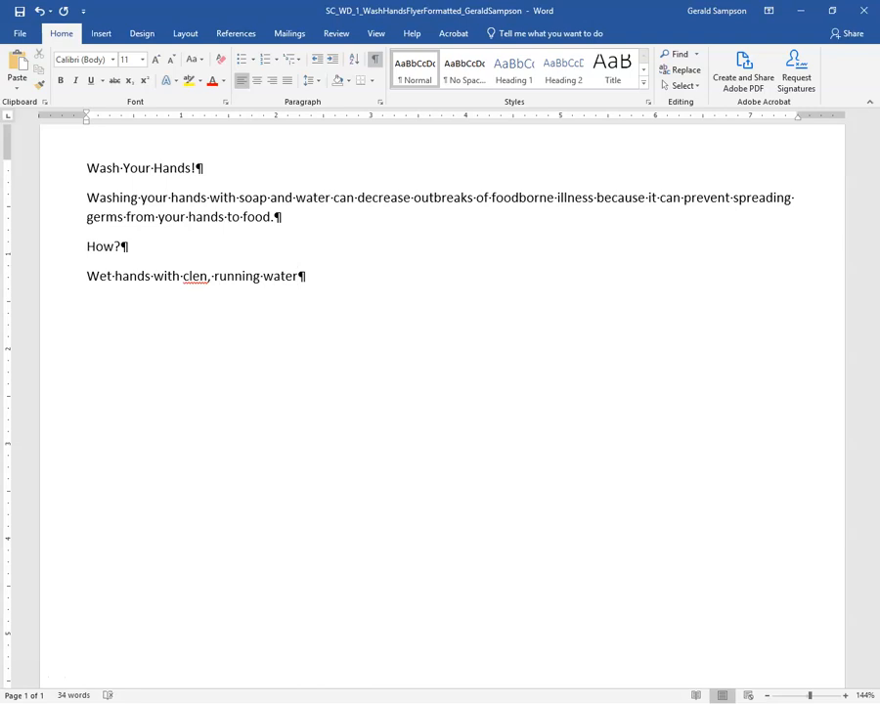
pyautogui.write(', and apply soap. ')
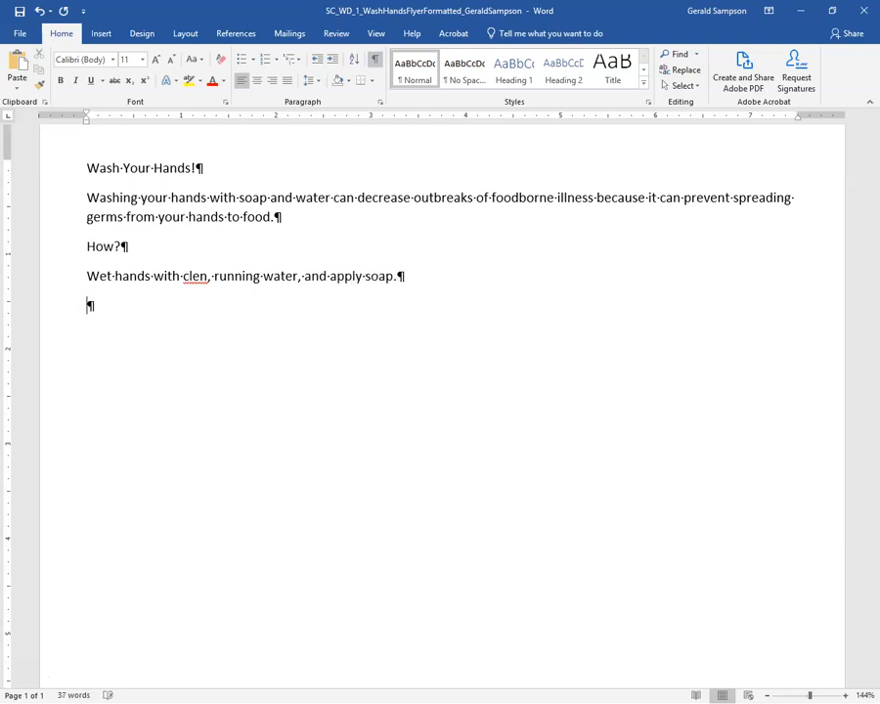
pyautogui.write('Lather ha')
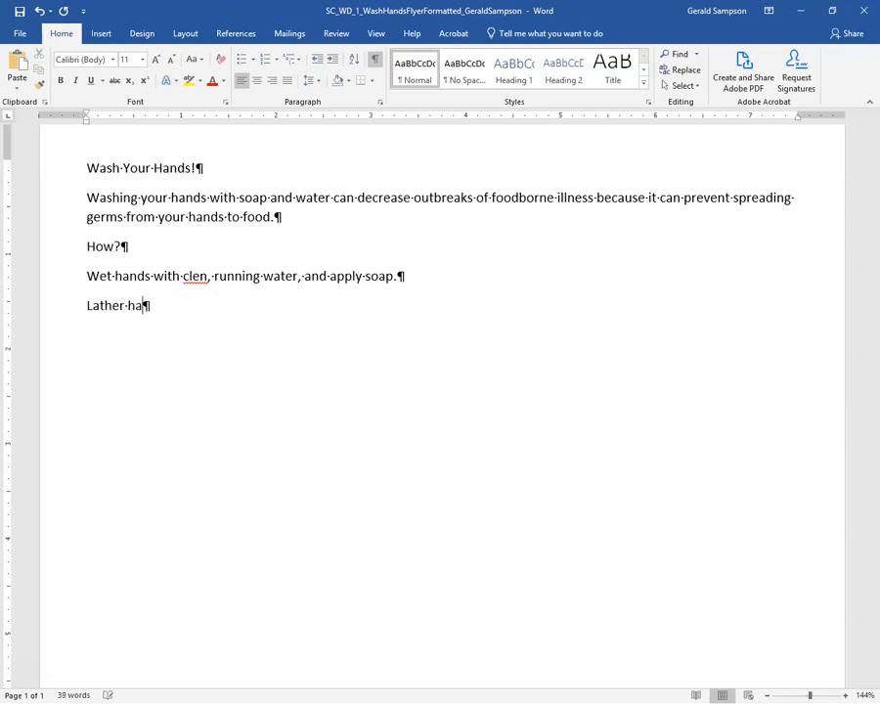
pyautogui.write('nds (Palsm')
pyautogui.press('BackSpace')
pyautogui.press('Left')
pyautogui.write('ms, backs')
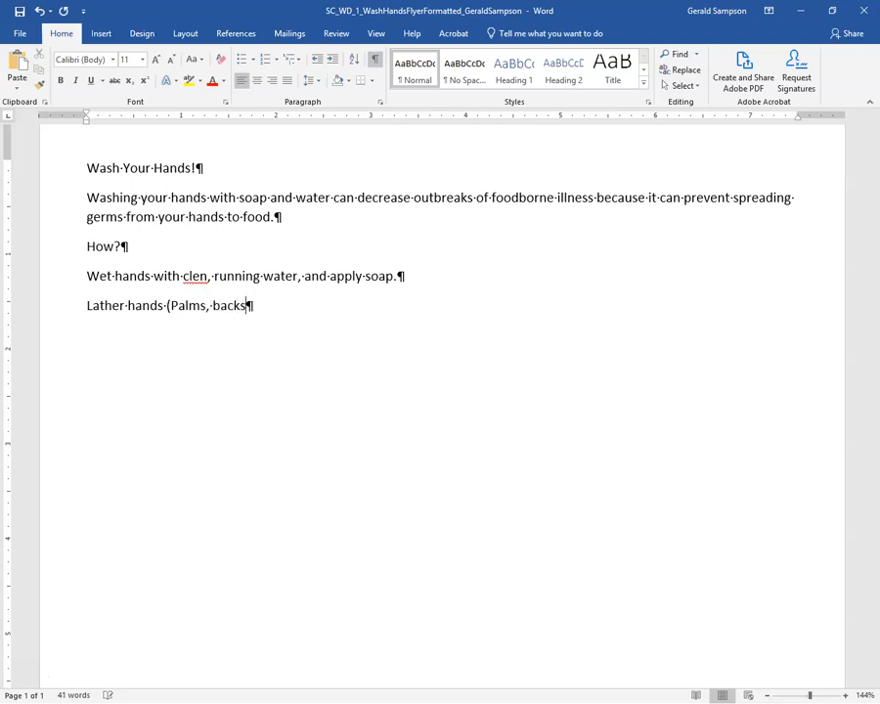
pyautogui.write(', below nail')
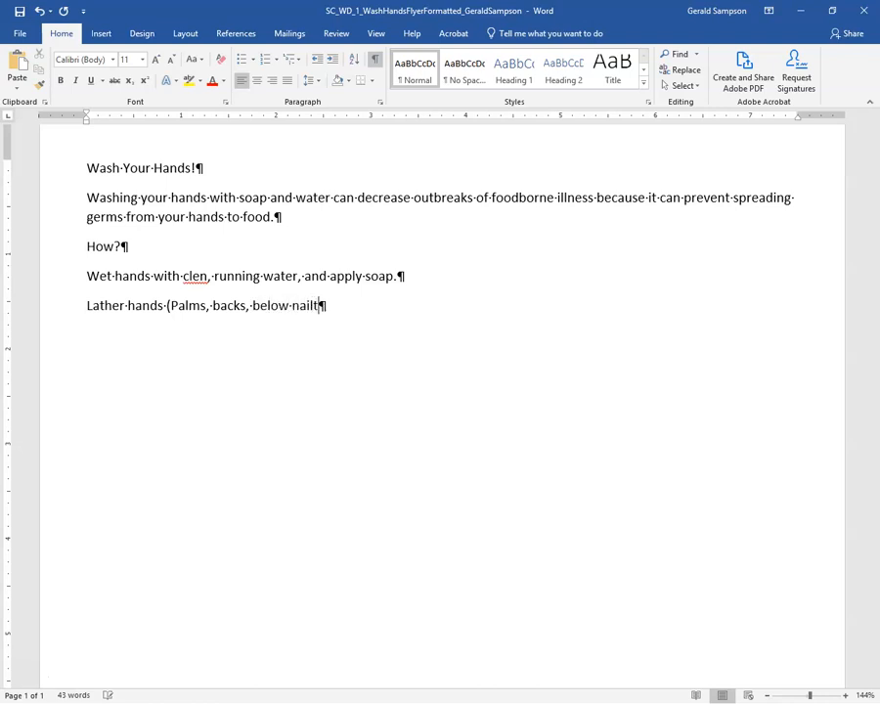
pyautogui.write('s.')
pyautogui.press('BackSpace')
pyautogui.write(', between fingers, ')
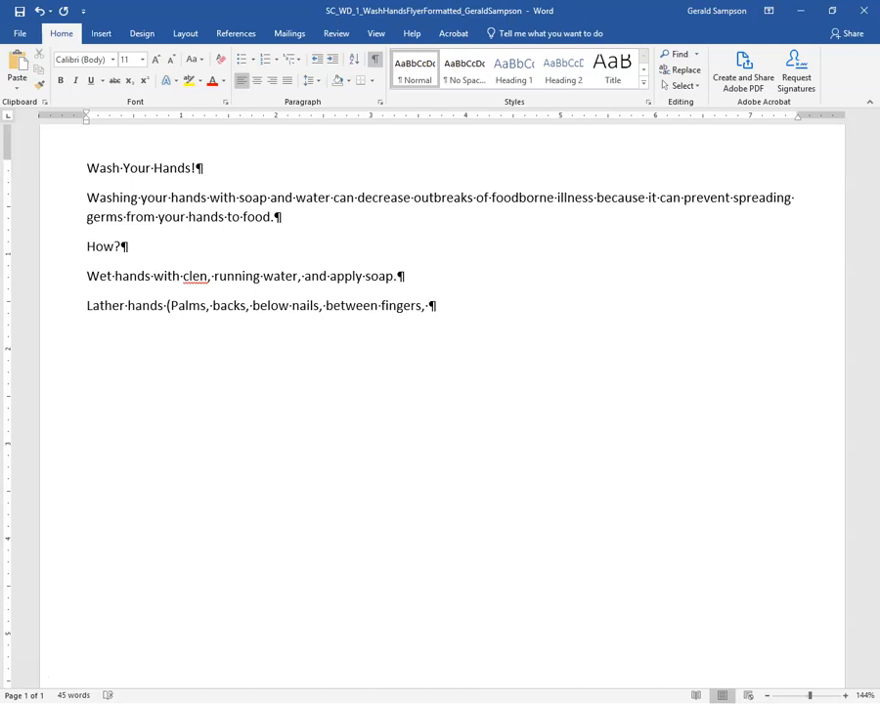
pyautogui.write('around thumb')
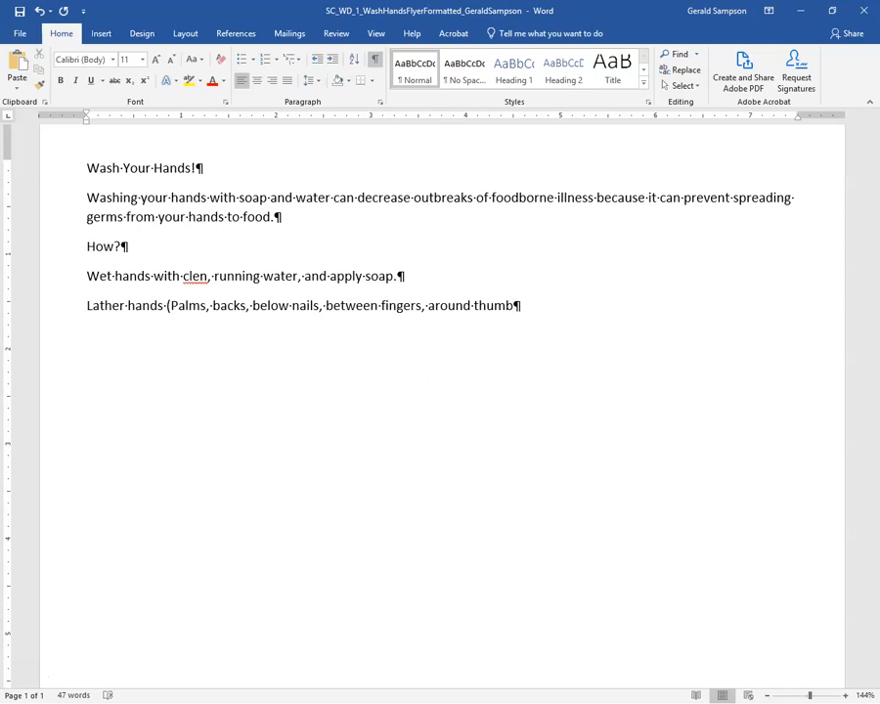
pyautogui.write('s) by rubbing ')
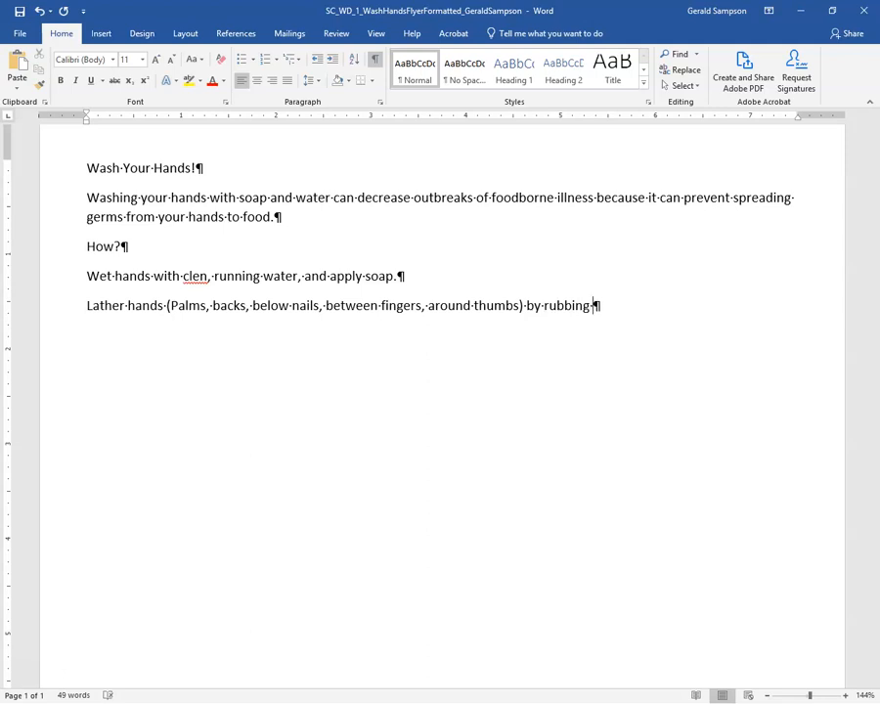
pyautogui.write('themn')
pyautogui.press('BackSpace')
pyautogui.write('together ')
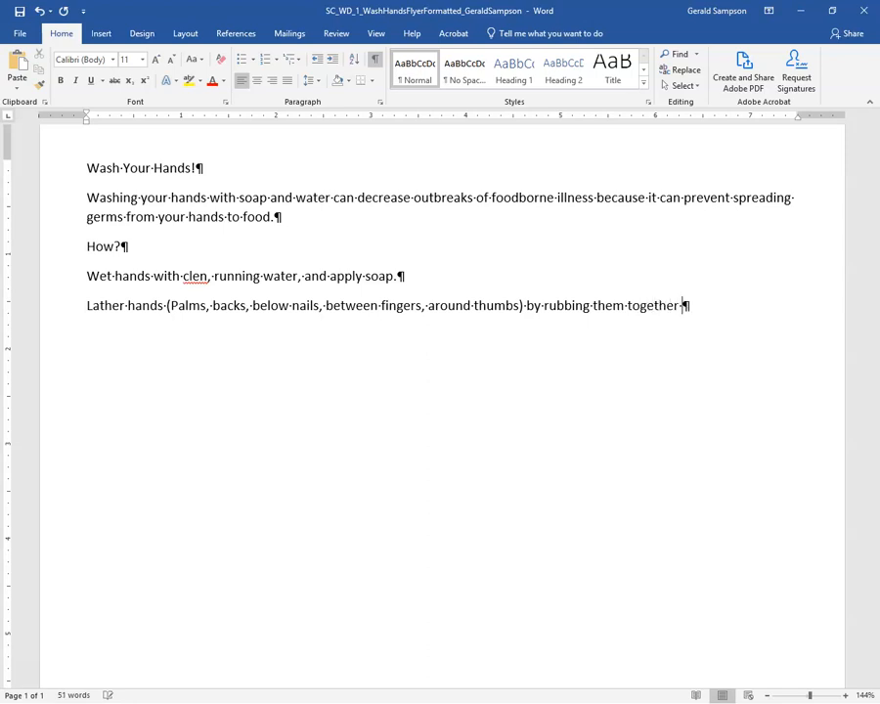
pyautogui.write('with the soap.')
# Finish the lather step and add 'Scrub hands for at least 20 seconds' on a new line.
pyautogui.press('Return')
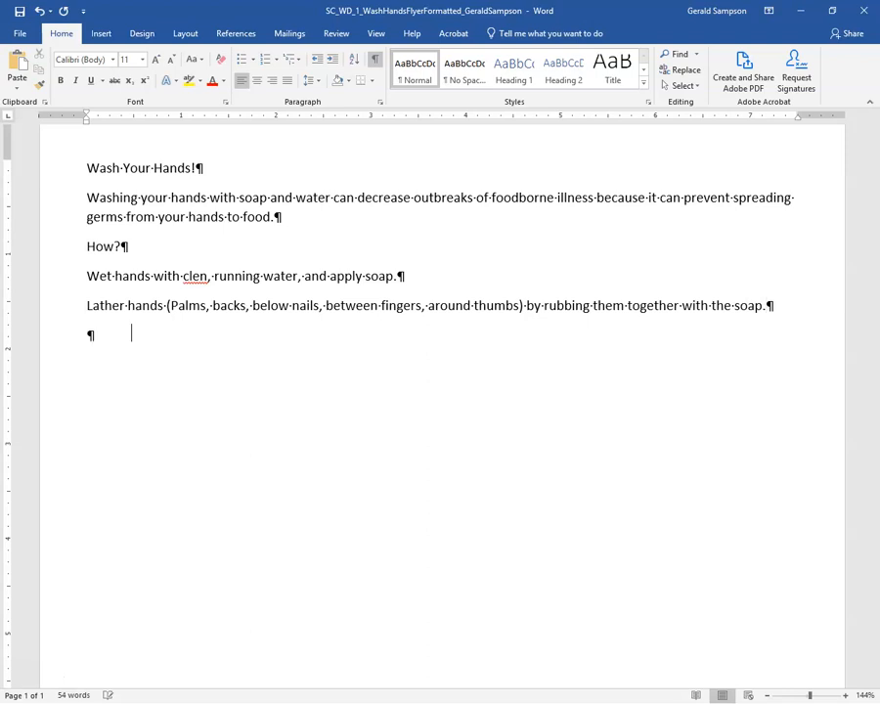
pyautogui.write('Scrub hands fore at')
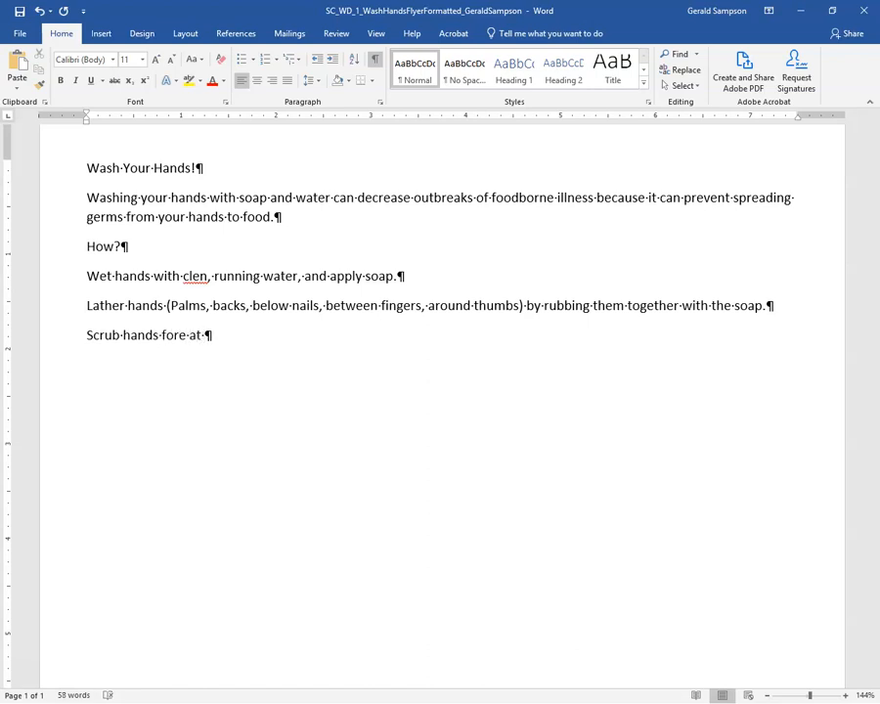
pyautogui.write(' least 2  s')
pyautogui.press('BackSpace')
pyautogui.press('BackSpace')
pyautogui.write('0 seconds.')
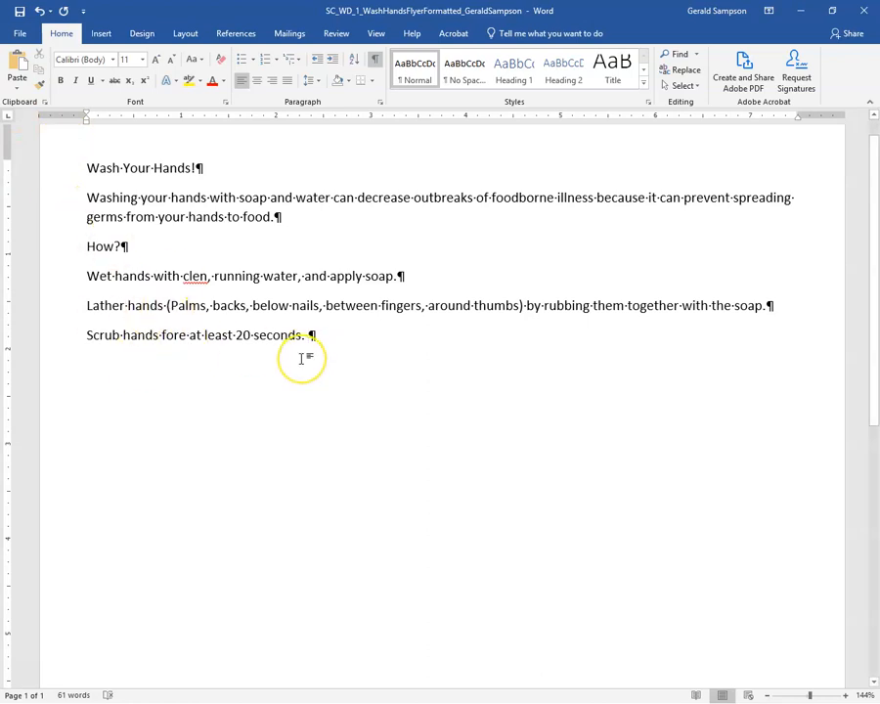
pyautogui.press('BackSpace')
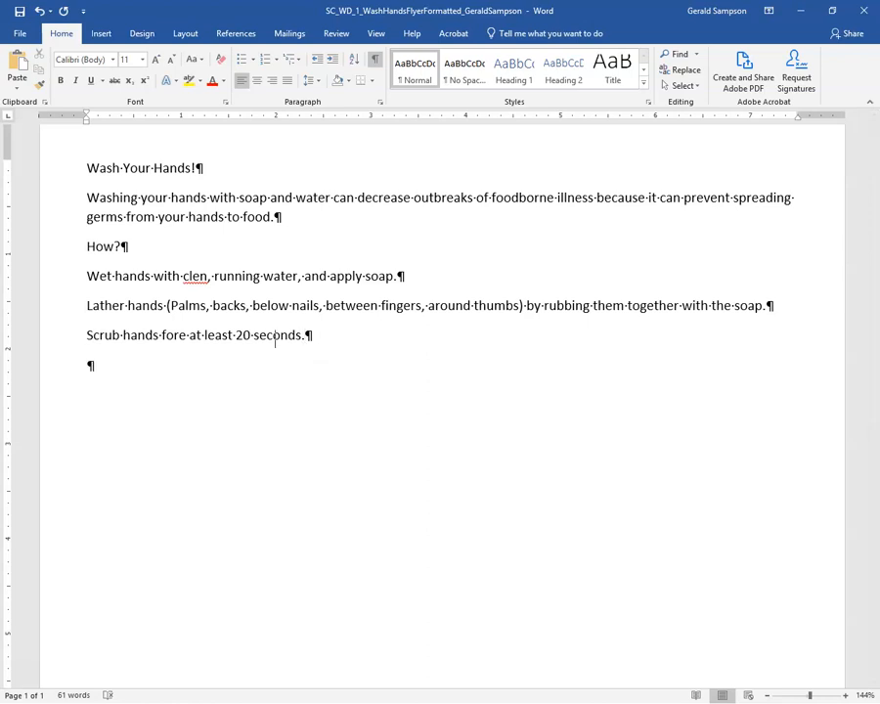
# Add the rinse step and 'Dry hands well using a towel or an air dryer.'.
pyautogui.write('Rins3e')
pyautogui.press('BackSpace')
pyautogui.press('BackSpace')
pyautogui.write('e soap off of hands under clean, ')
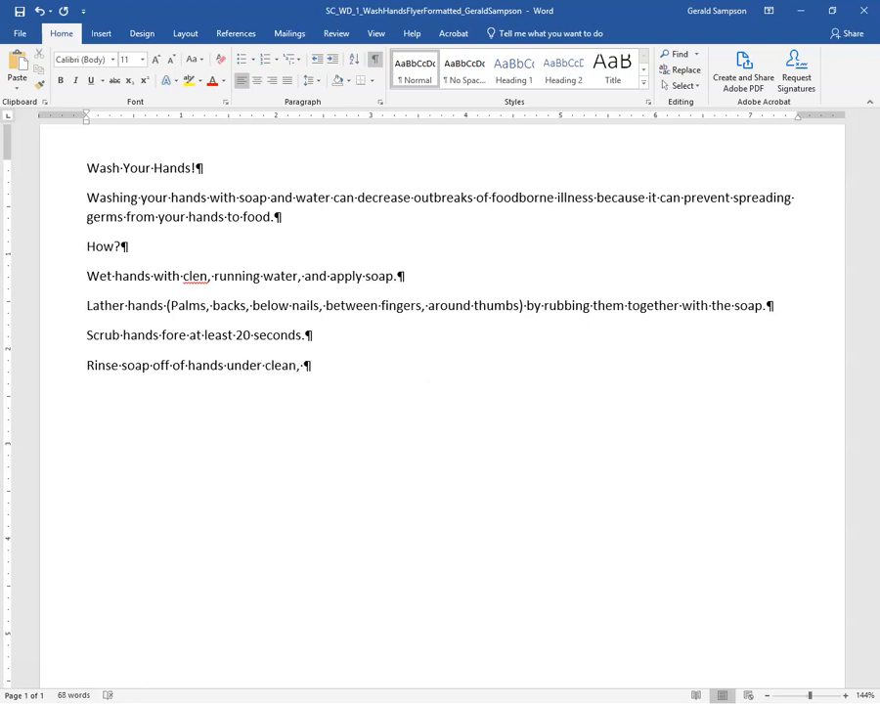
pyautogui.write('running water. ')
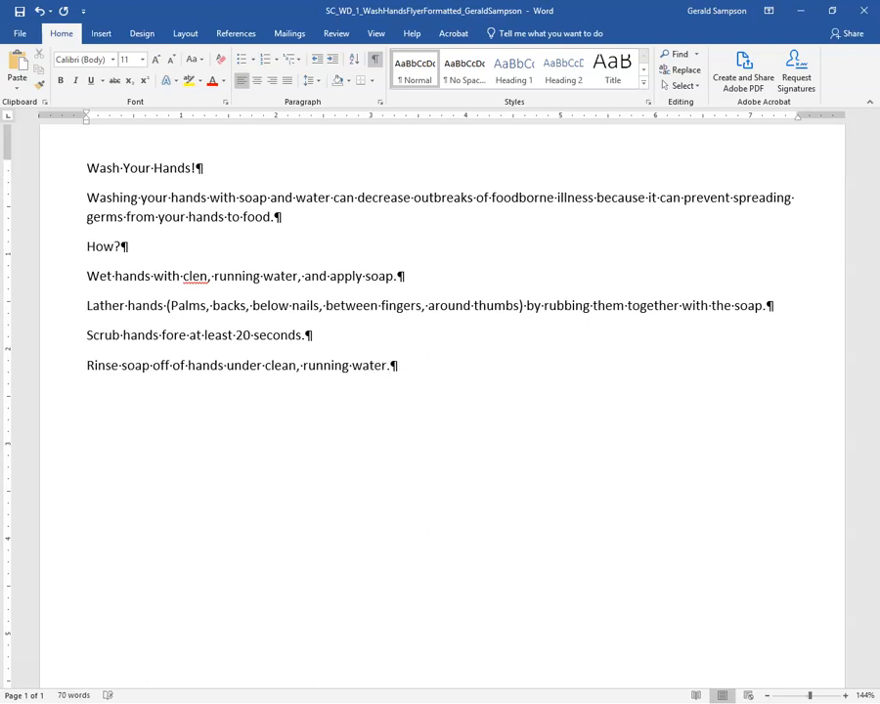
pyautogui.write('Dry hands well')
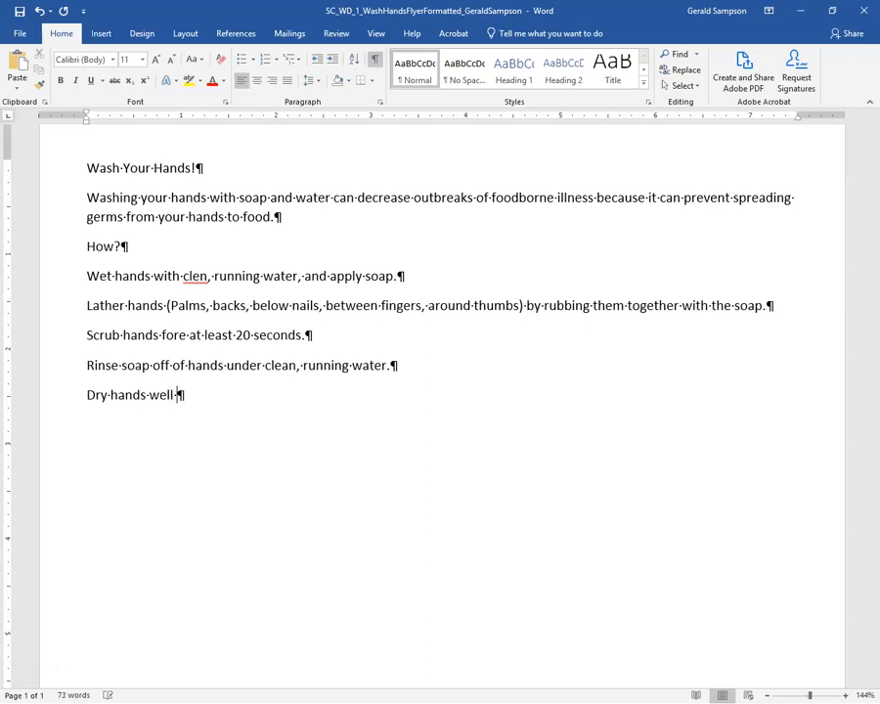
pyautogui.write(' using a to')
pyautogui.write('el or a')
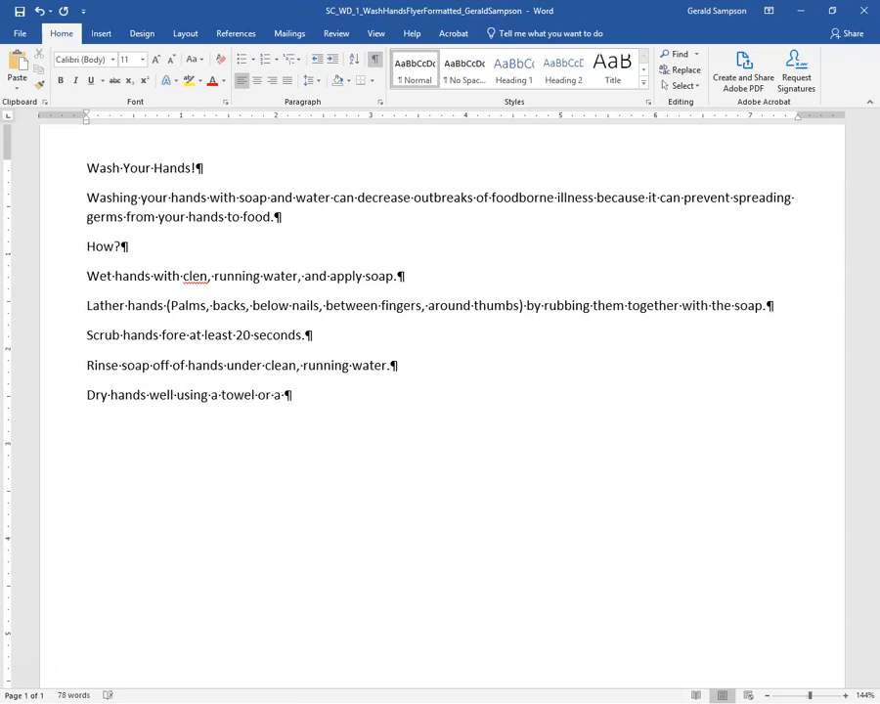
pyautogui.press('BackSpace')
pyautogui.write('or')
pyautogui.write(' an air dy')
pyautogui.write('te')
pyautogui.press('BackSpace')
pyautogui.press('BackSpace')
pyautogui.write('rte')
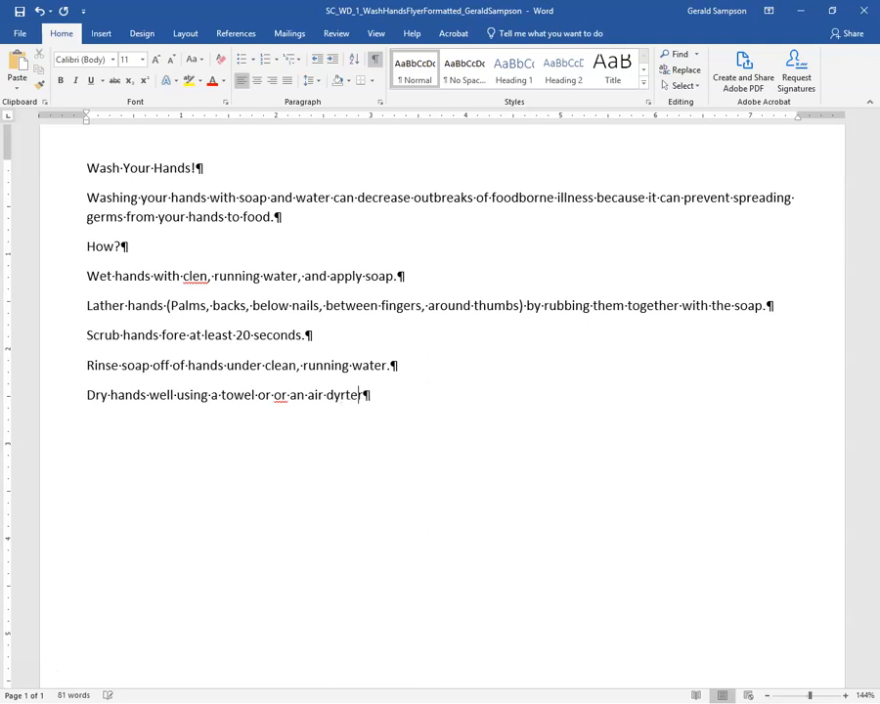
pyautogui.press('BackSpace')
pyautogui.press('BackSpace')
pyautogui.press('BackSpace')
pyautogui.press('BackSpace')
pyautogui.write('er.')
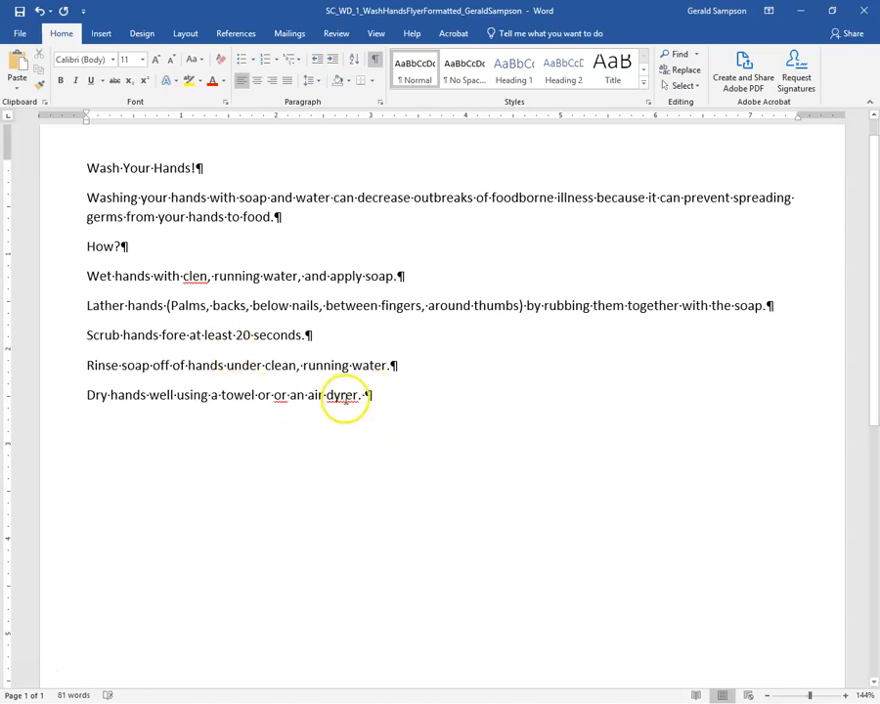
# Fix the last word to read 'dryer' and inspect suggestions for 'fore' without changing it.
pyautogui.click(334, 396)
pyautogui.write('r')
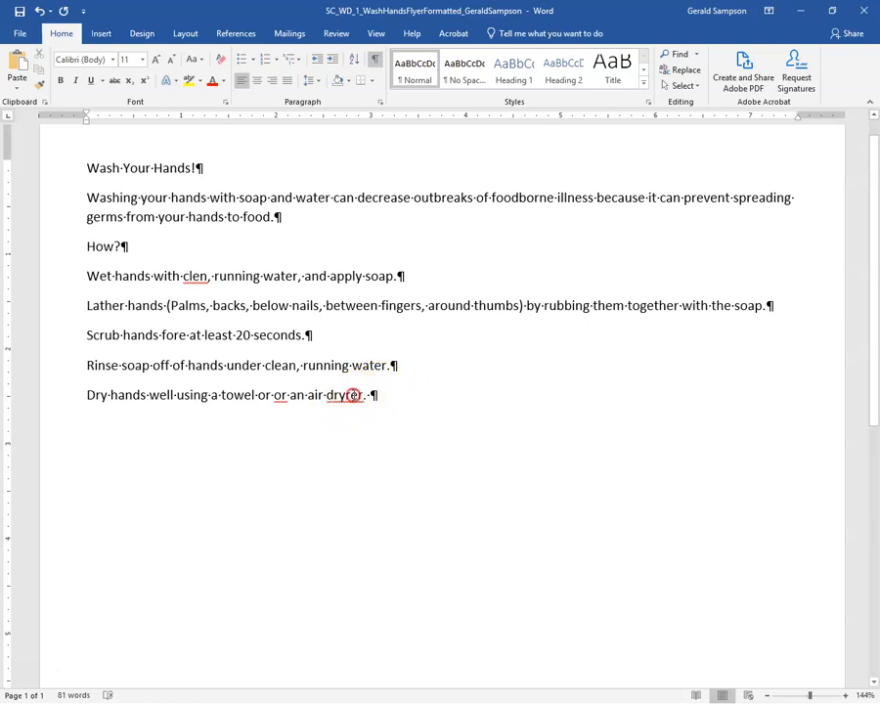
pyautogui.rightClick(348, 395)
pyautogui.click(315, 413)
pyautogui.rightClick(168, 336)
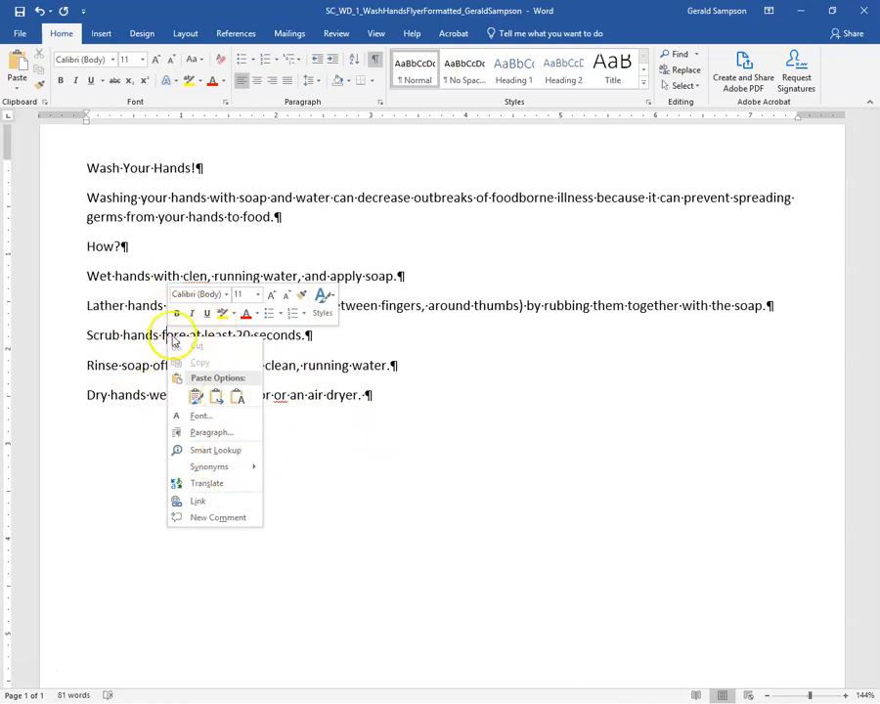
pyautogui.click(174, 335)
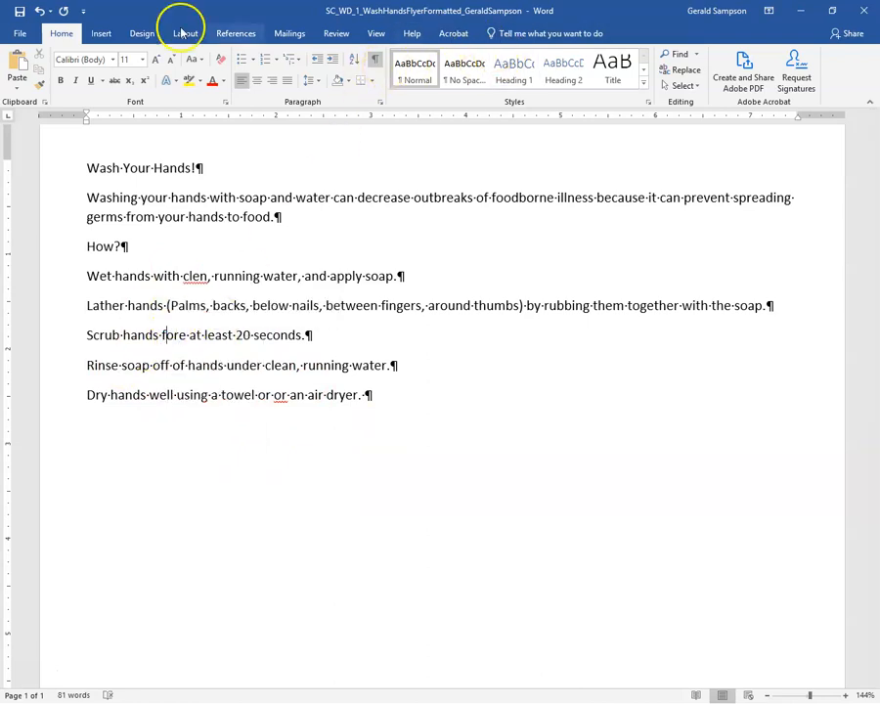
# Run Spelling and Grammar from Review and delete the repeated 'or' in the dry step.
pyautogui.click(337, 33)
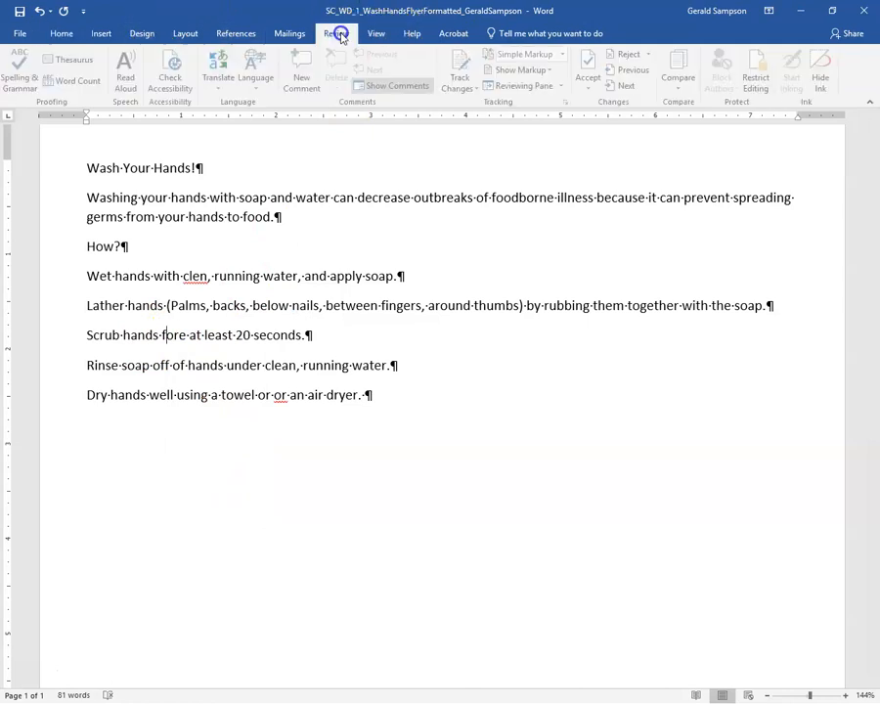
pyautogui.click(22, 73)
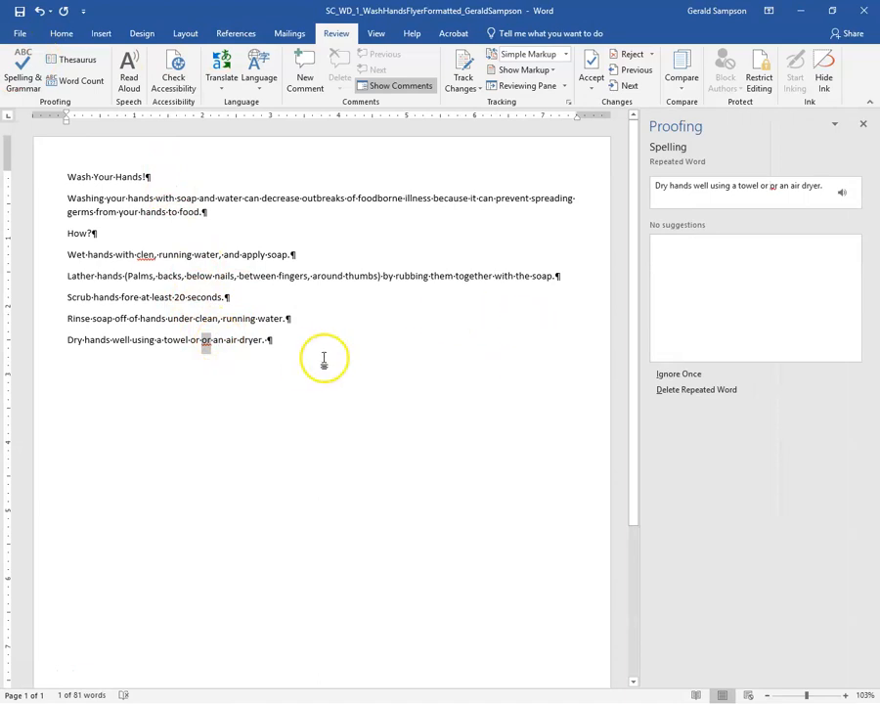
pyautogui.click(206, 343)
pyautogui.rightClick(207, 343)
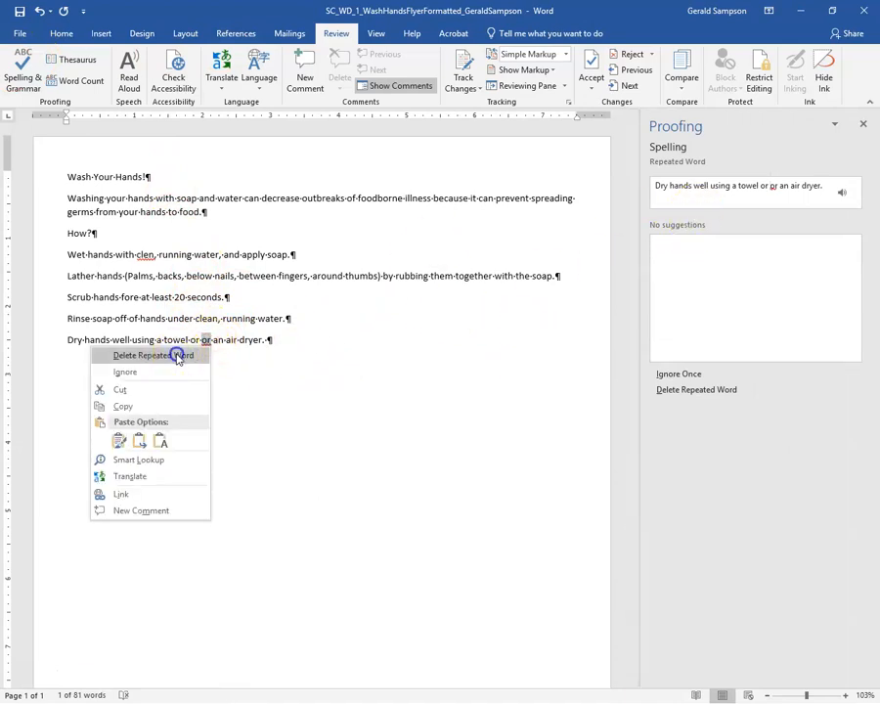
pyautogui.click(178, 355)
pyautogui.click(864, 123)
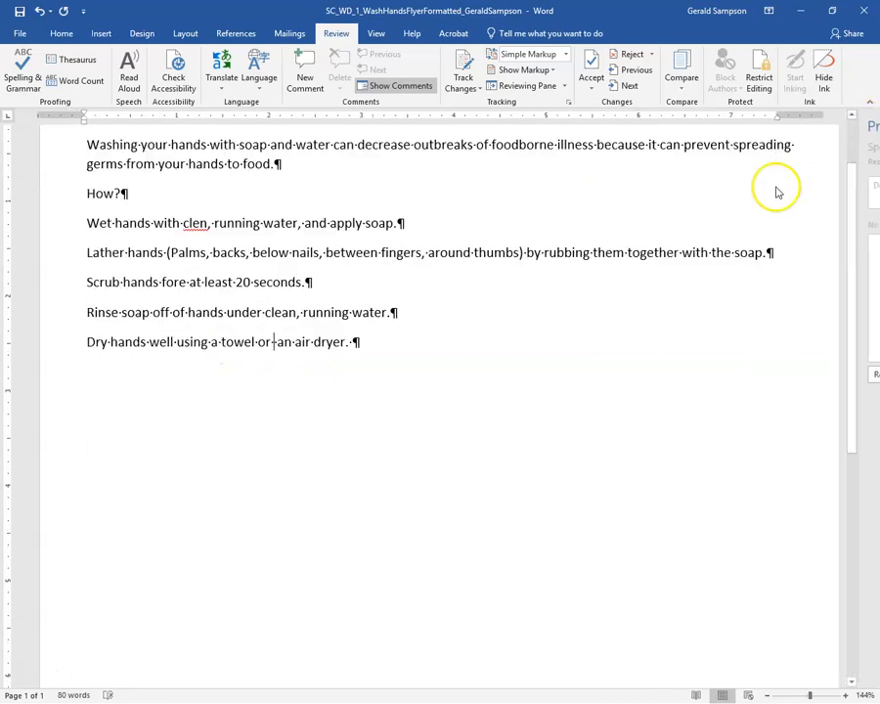
# Change 'clen' to 'clean', 'fore' to 'for', and remove the remaining duplicated 'or'.
pyautogui.rightClick(194, 223)
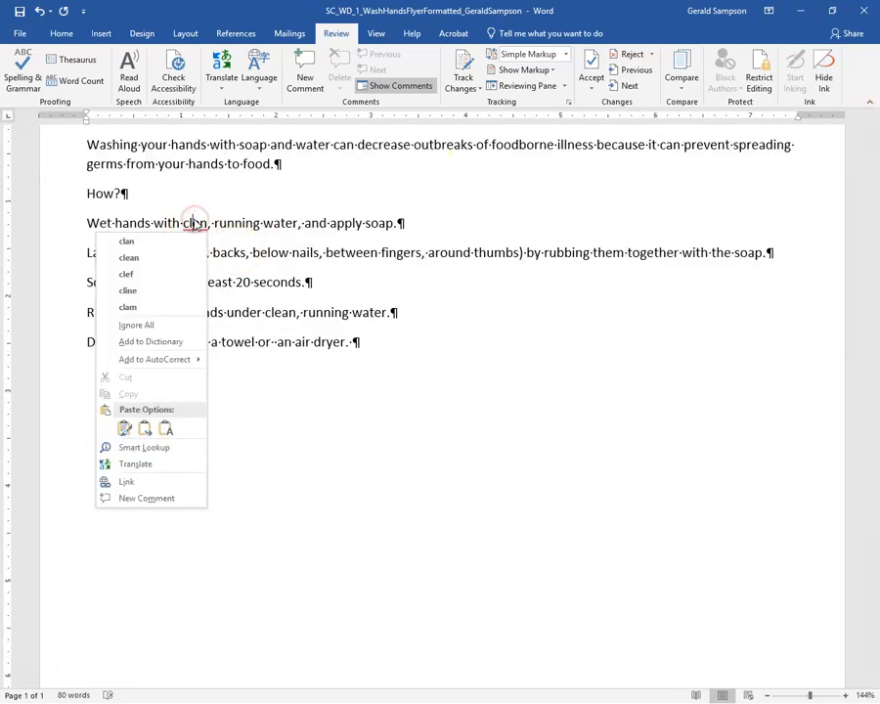
pyautogui.click(133, 257)
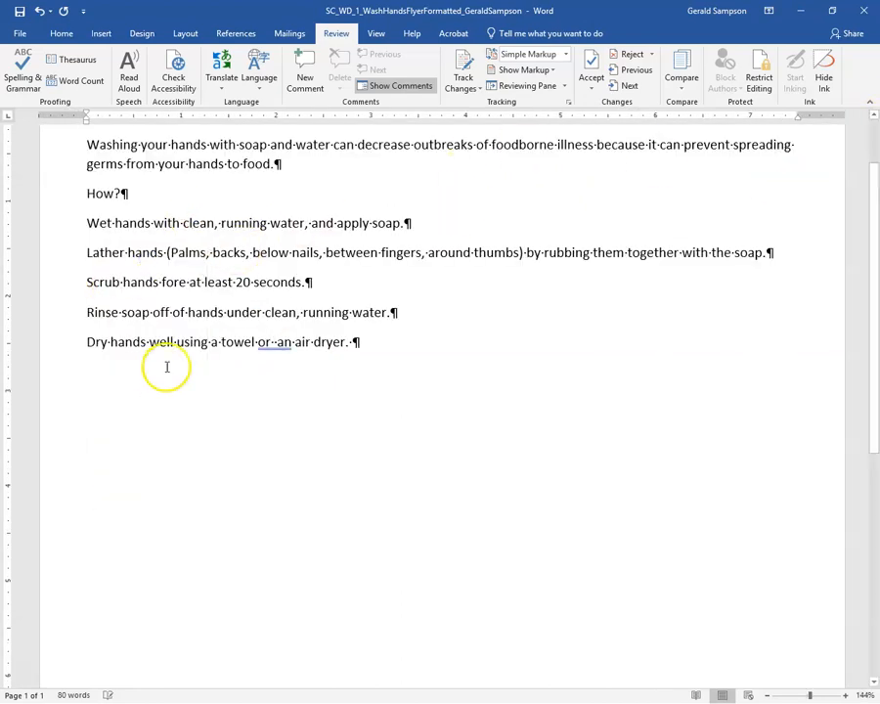
pyautogui.click(185, 284)
pyautogui.press('BackSpace')
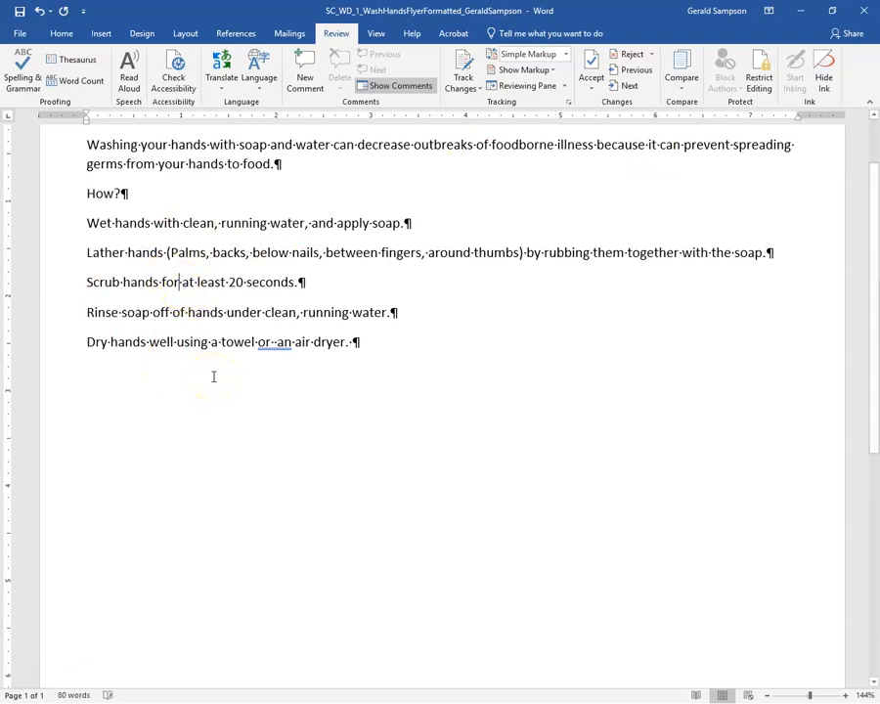
pyautogui.rightClick(277, 344)
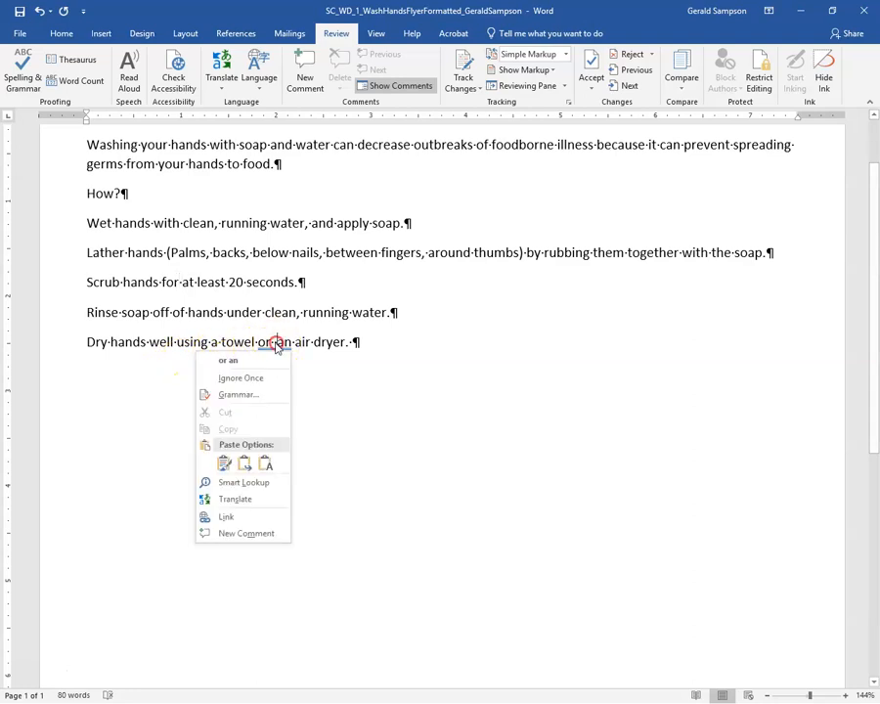
pyautogui.click(233, 361)
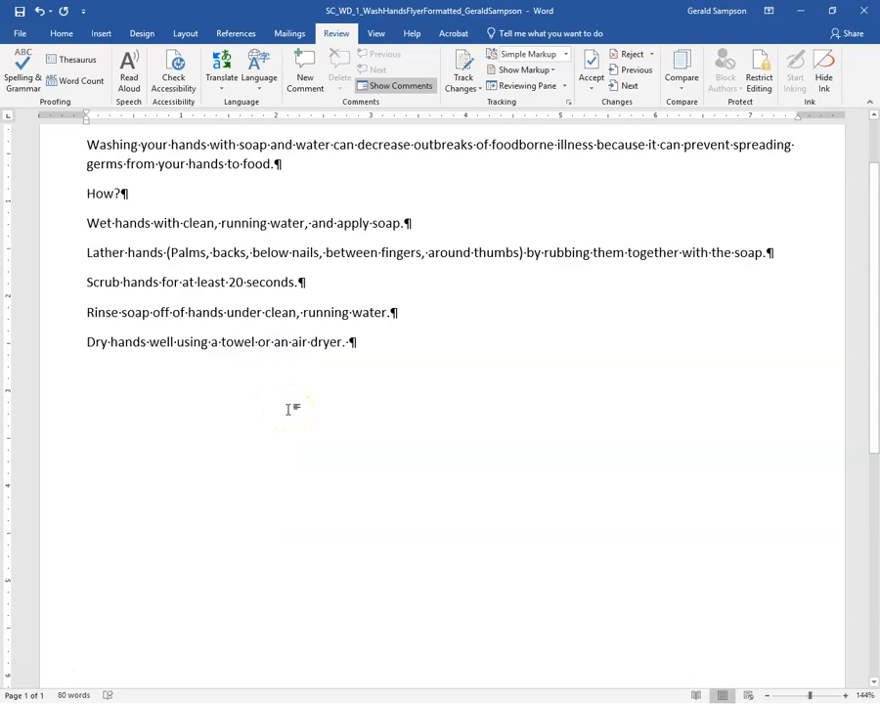
pyautogui.click(231, 400)
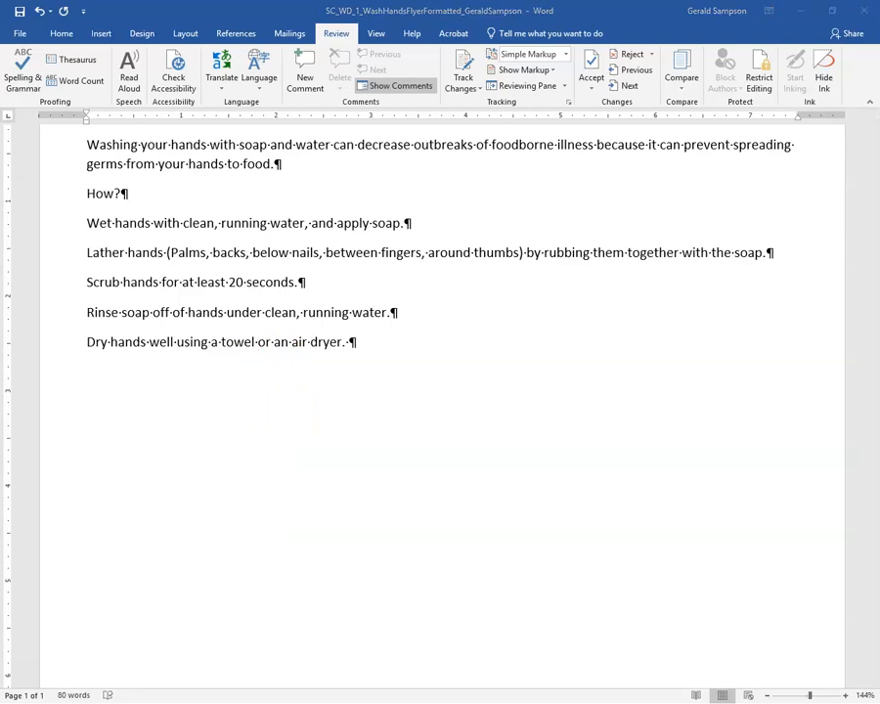
# Switch to MindTap and page forward through the lessons to 'To Enter More Text'.
pyautogui.hotkey('alt', 'Tab')
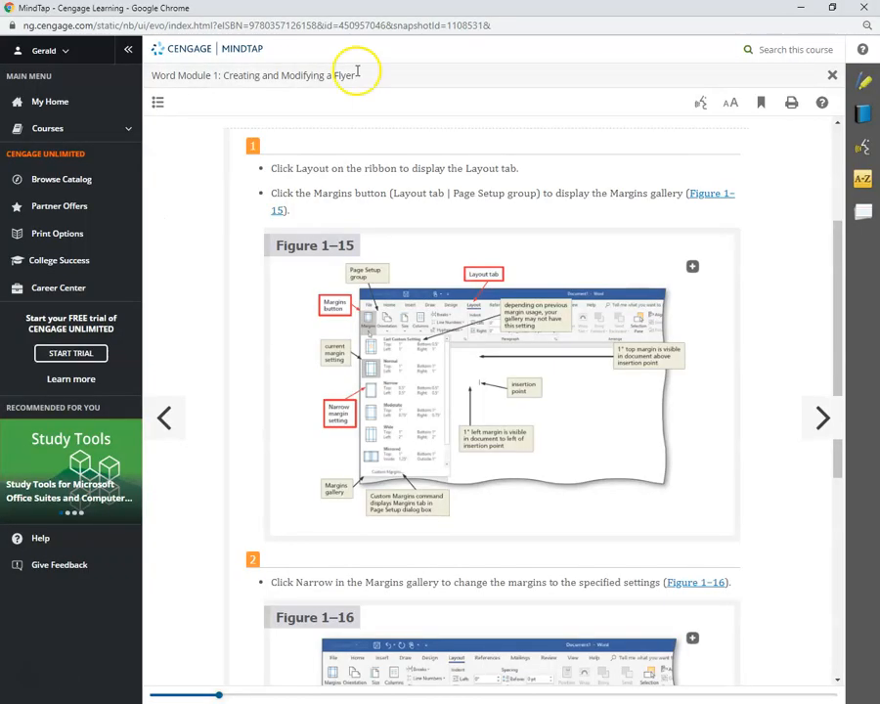
pyautogui.click(824, 420)
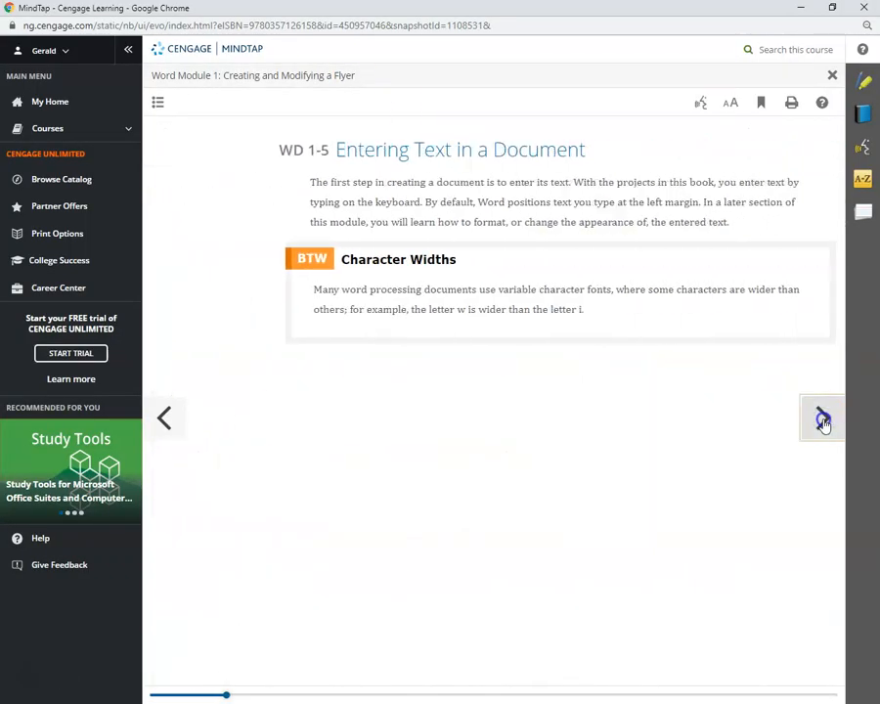
pyautogui.click(823, 421)
pyautogui.click(824, 421)
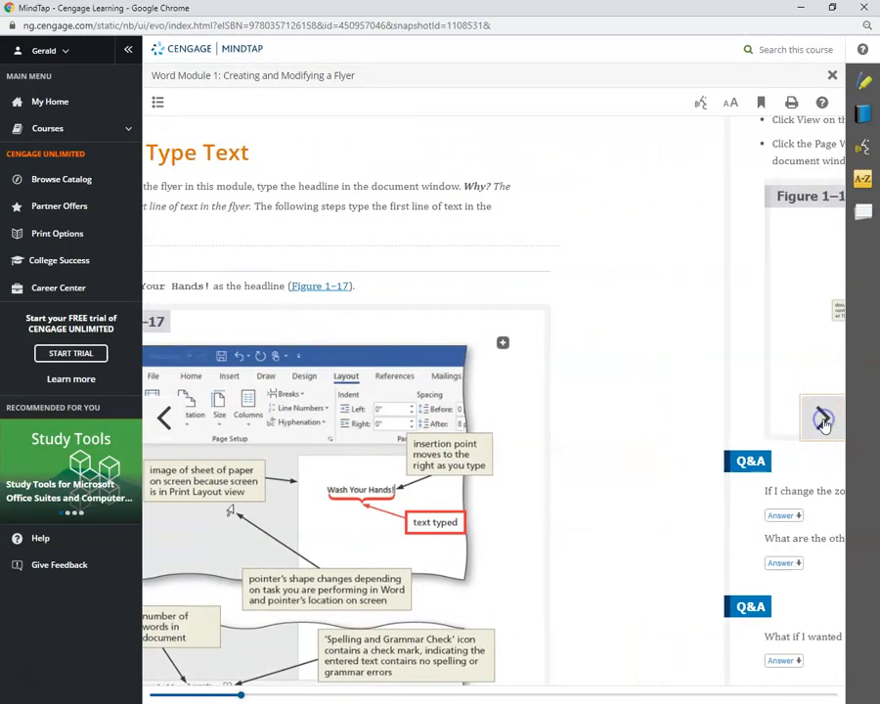
pyautogui.click(824, 421)
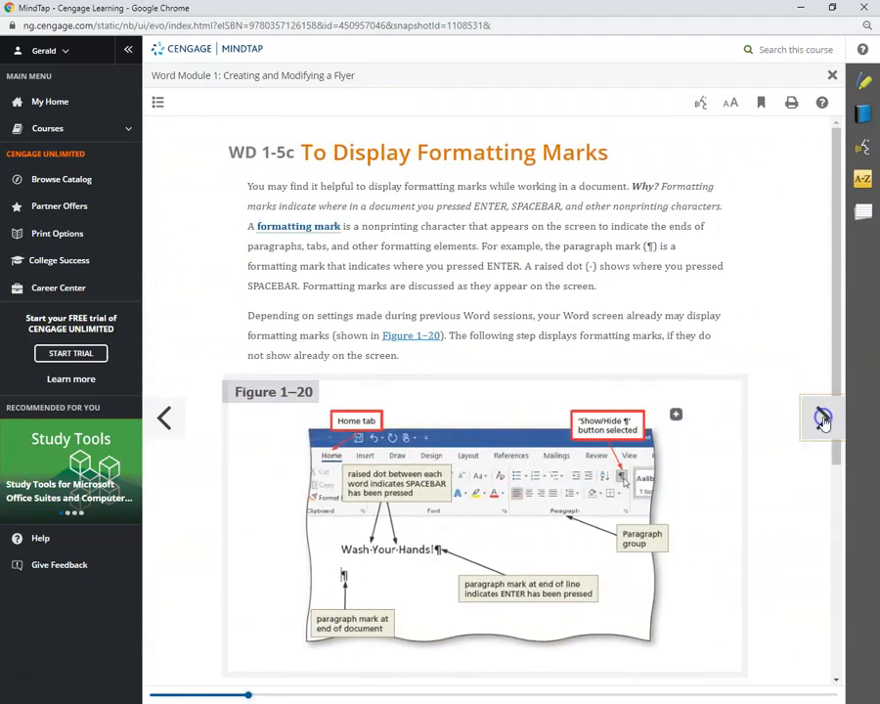
pyautogui.click(824, 421)
pyautogui.click(824, 420)
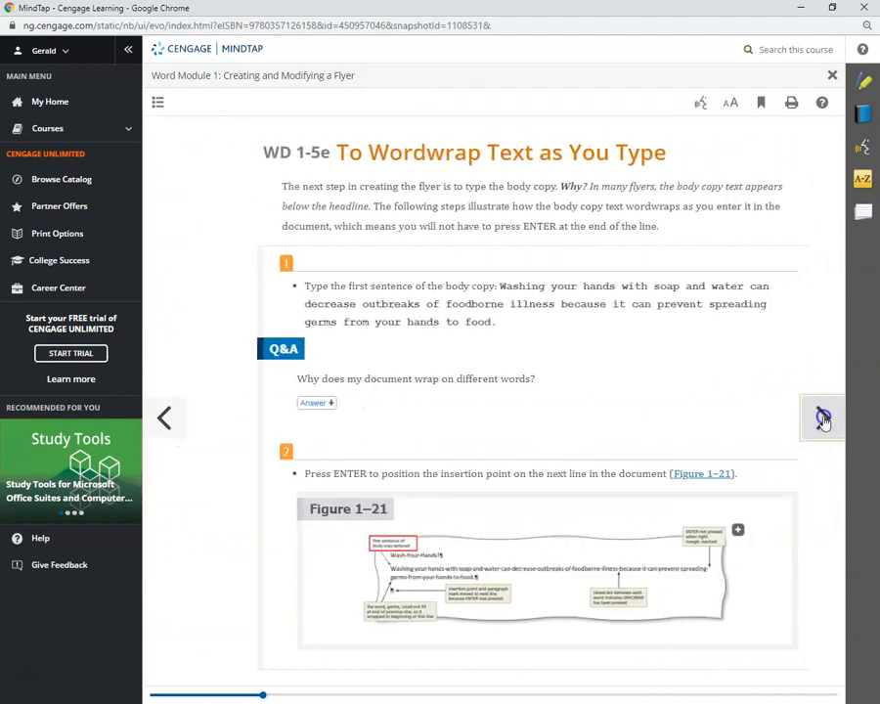
pyautogui.click(824, 421)
pyautogui.click(824, 421)
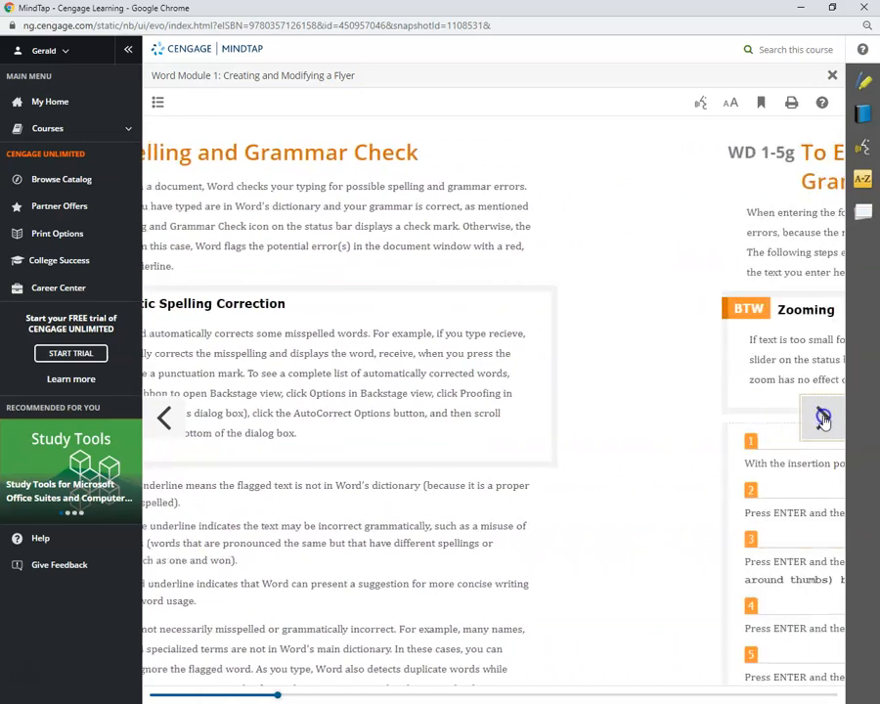
pyautogui.click(823, 418)
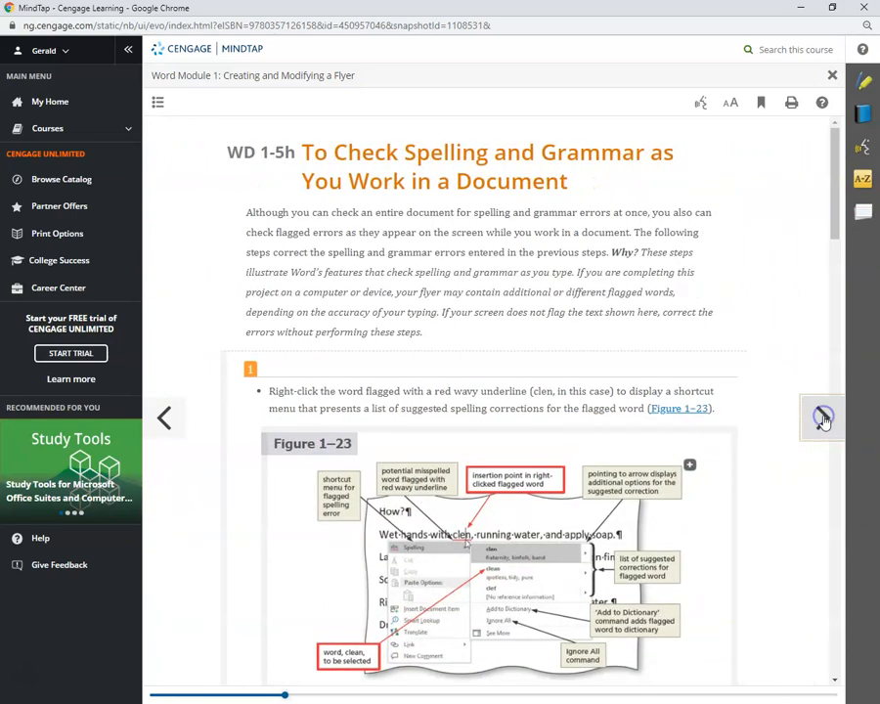
pyautogui.click(824, 419)
pyautogui.click(824, 419)
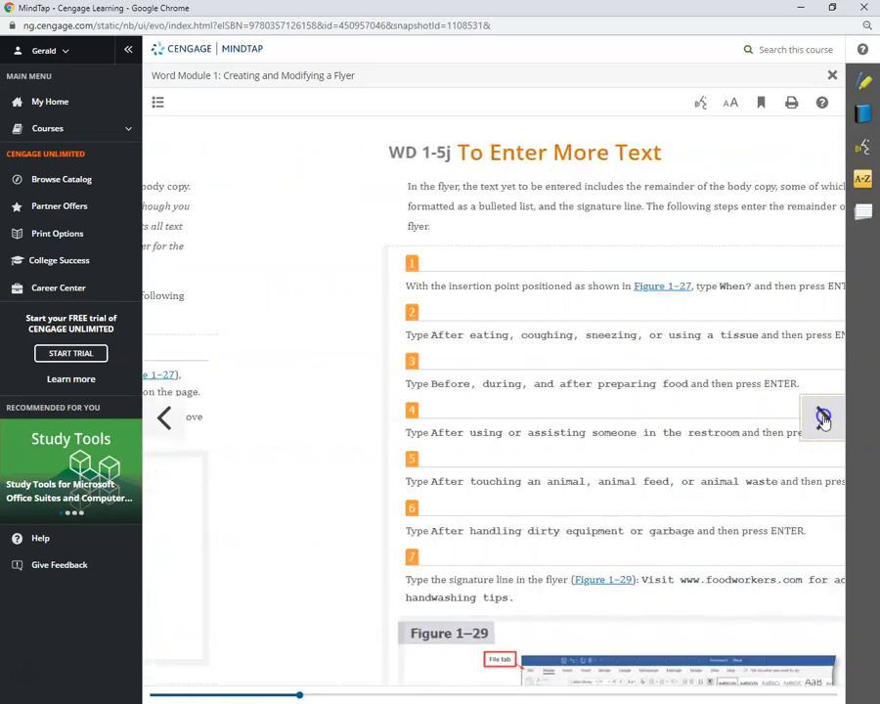
# Jump via the contents to the Spelling and Grammar Check section and advance to 'To Insert a Blank Line'.
pyautogui.click(158, 105)
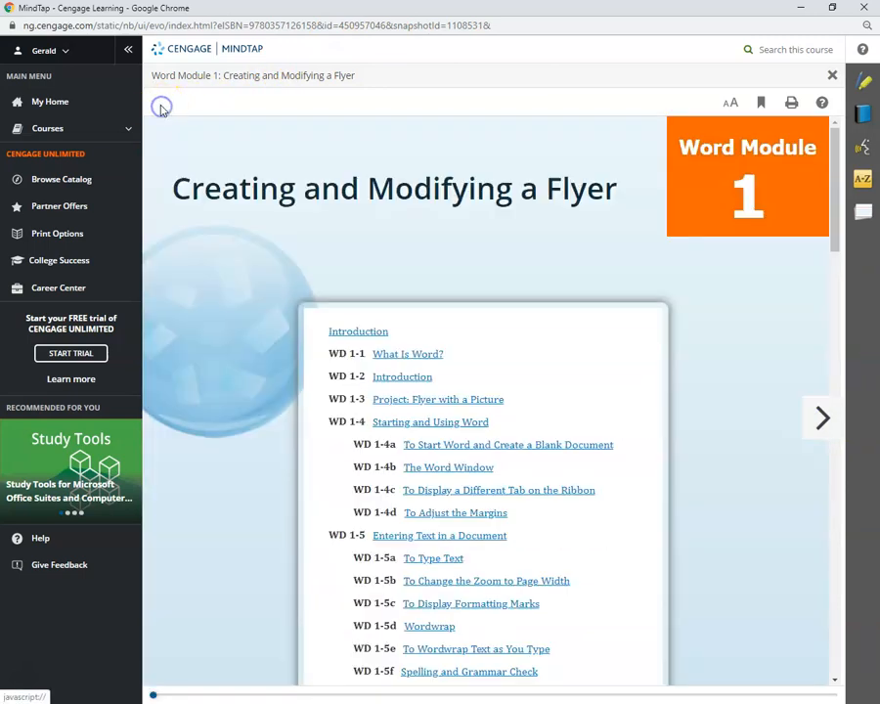
pyautogui.scroll(-3, 516, 506)
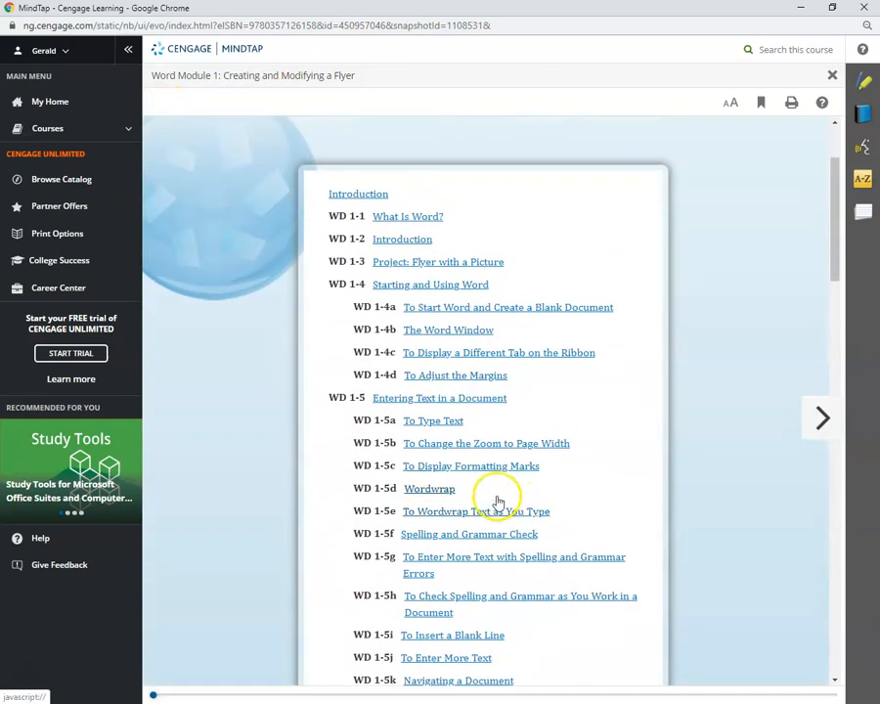
pyautogui.scroll(-3, 499, 503)
pyautogui.click(480, 397)
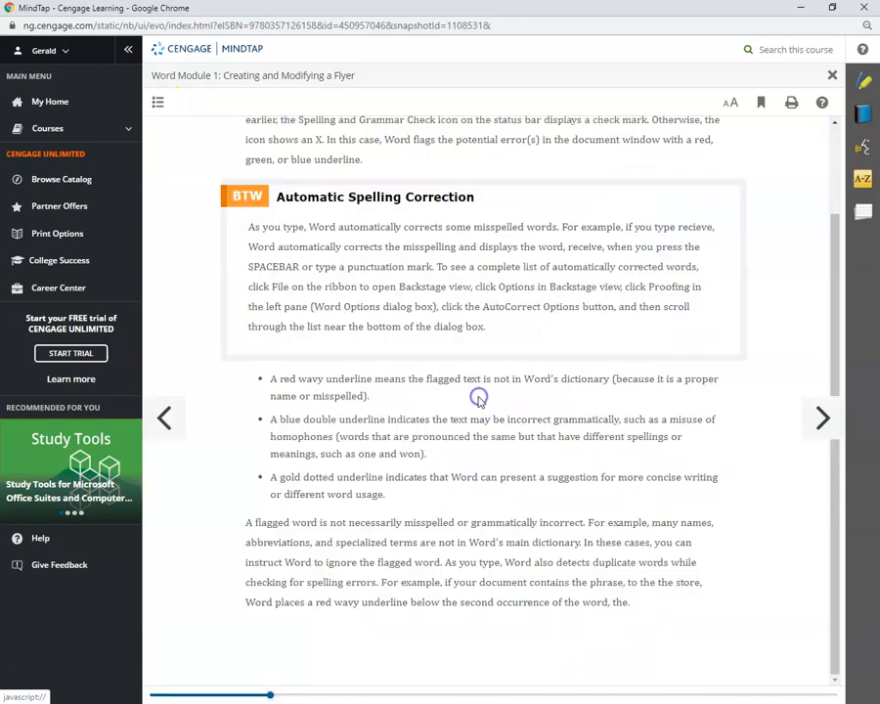
pyautogui.click(825, 418)
pyautogui.scroll(-2, 755, 435)
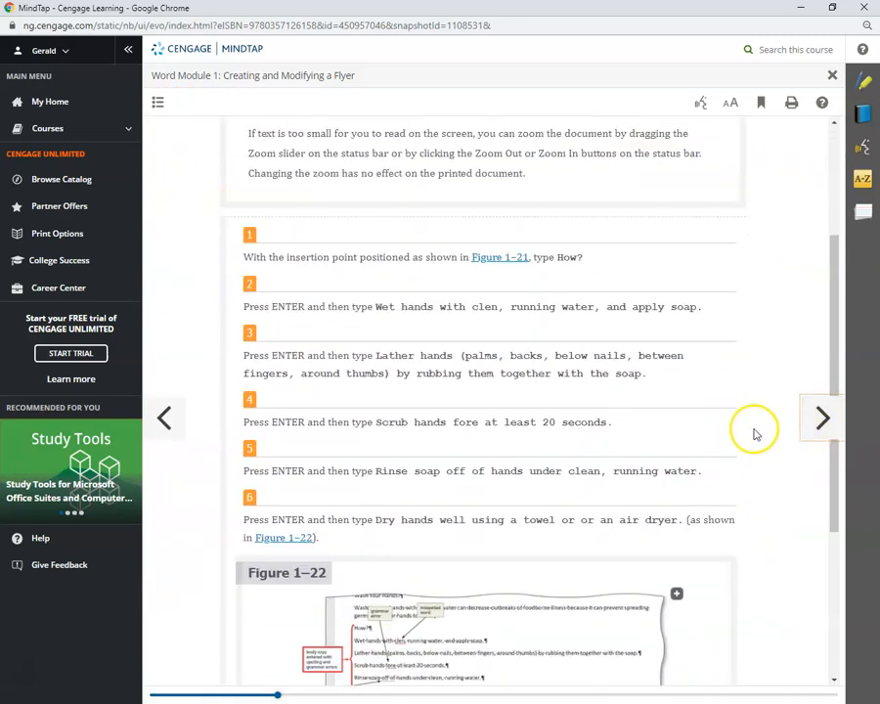
pyautogui.scroll(-3, 755, 434)
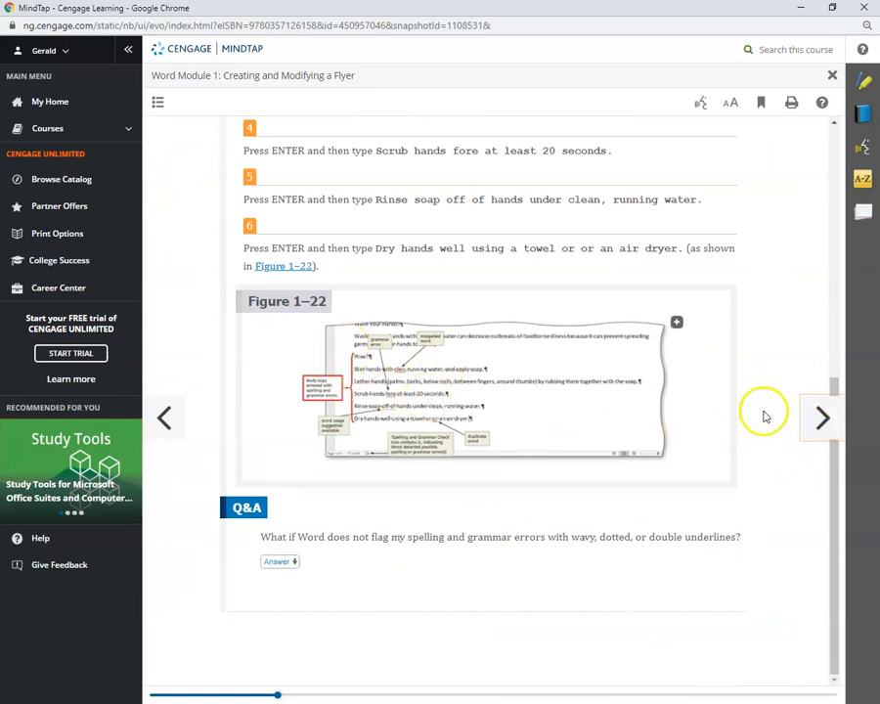
pyautogui.click(820, 420)
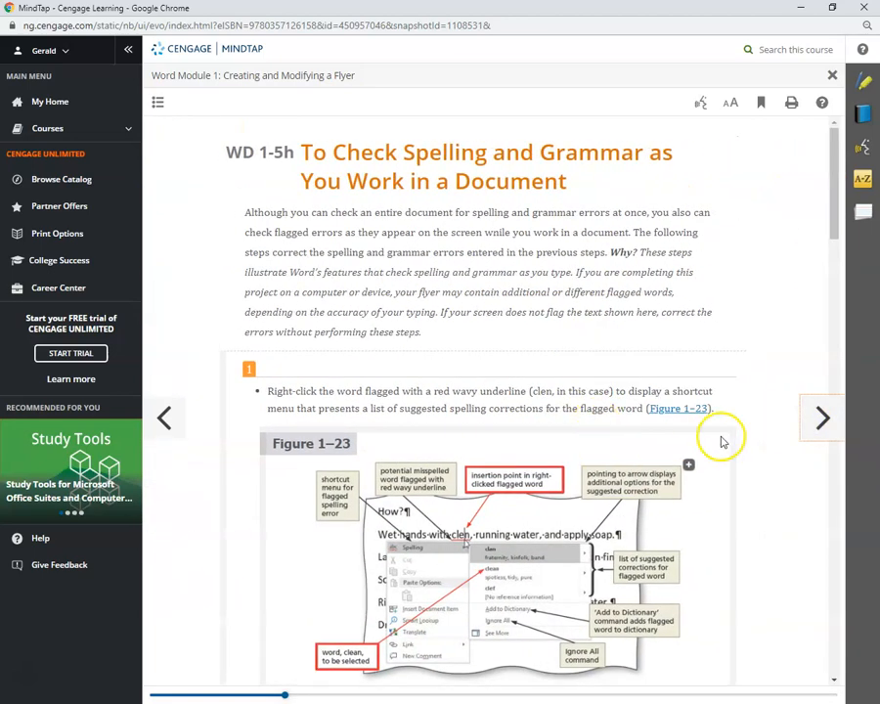
pyautogui.click(820, 418)
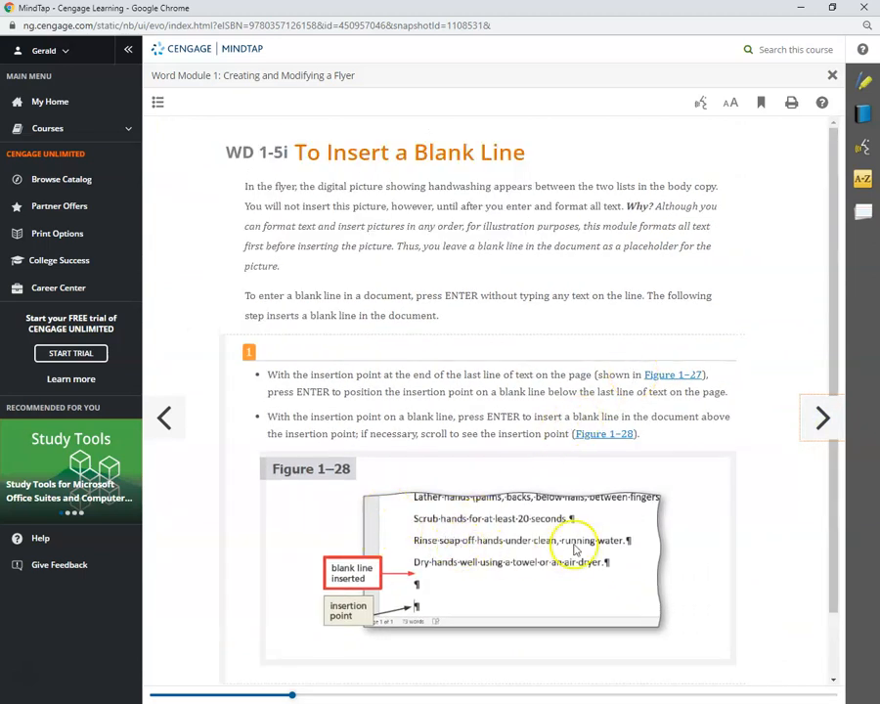
pyautogui.scroll(-1, 609, 557)
pyautogui.scroll(1, 615, 490)
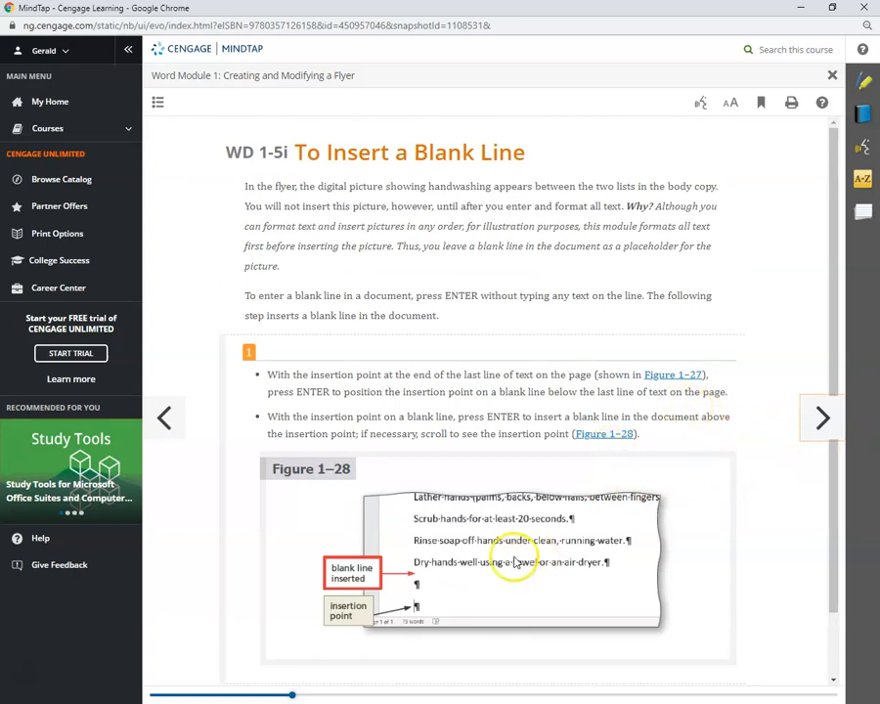
# Back in Word, delete the trailing space after 'dryer.' at the end of the last step.
pyautogui.moveTo(491, 7); pyautogui.dragTo(7, 146)
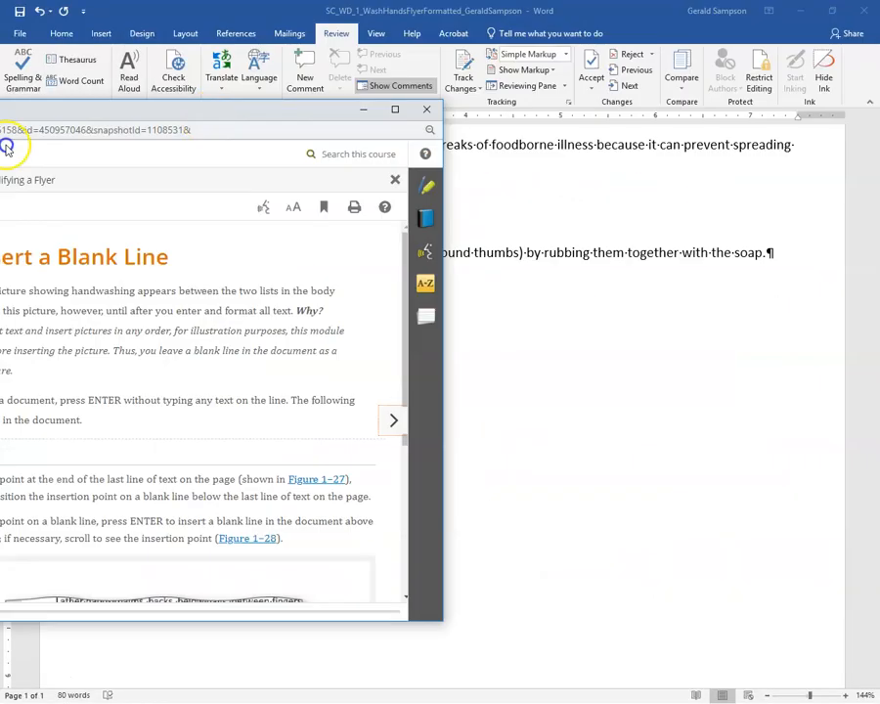
pyautogui.hotkey('alt', 'Tab')
pyautogui.click(350, 344)
pyautogui.press('BackSpace')
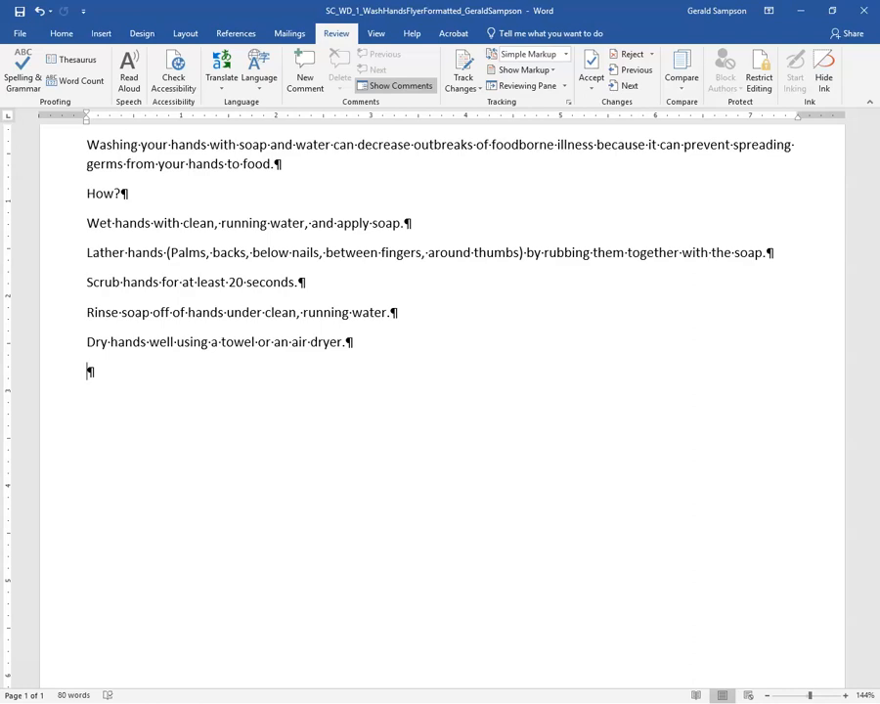
# Type the heading 'When?' and below it 'After eating, coughing, sneezing, or using a tissue'.
pyautogui.write('When?')
pyautogui.press('Return')
pyautogui.write('Afgt')
pyautogui.press('BackSpace')
pyautogui.write('ter eating, co')
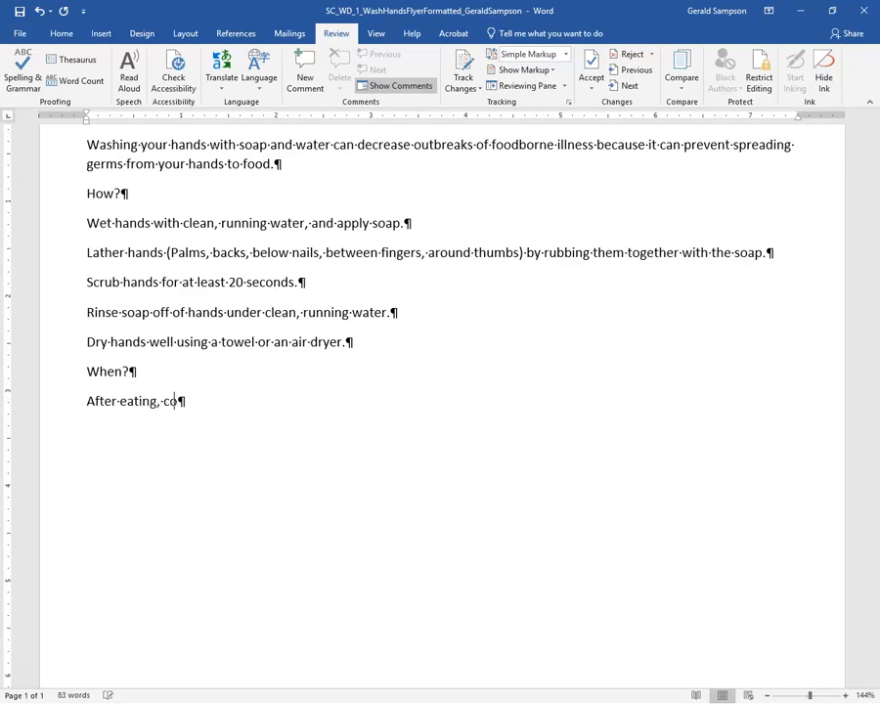
pyautogui.write('ughing, and after r')
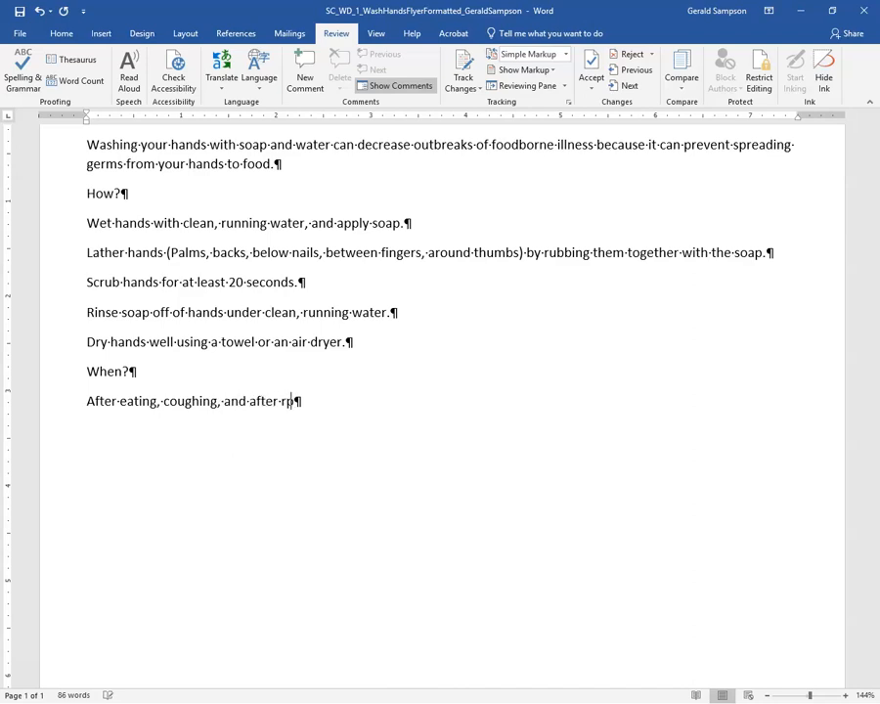
pyautogui.press('BackSpace')
pyautogui.write('preparing')
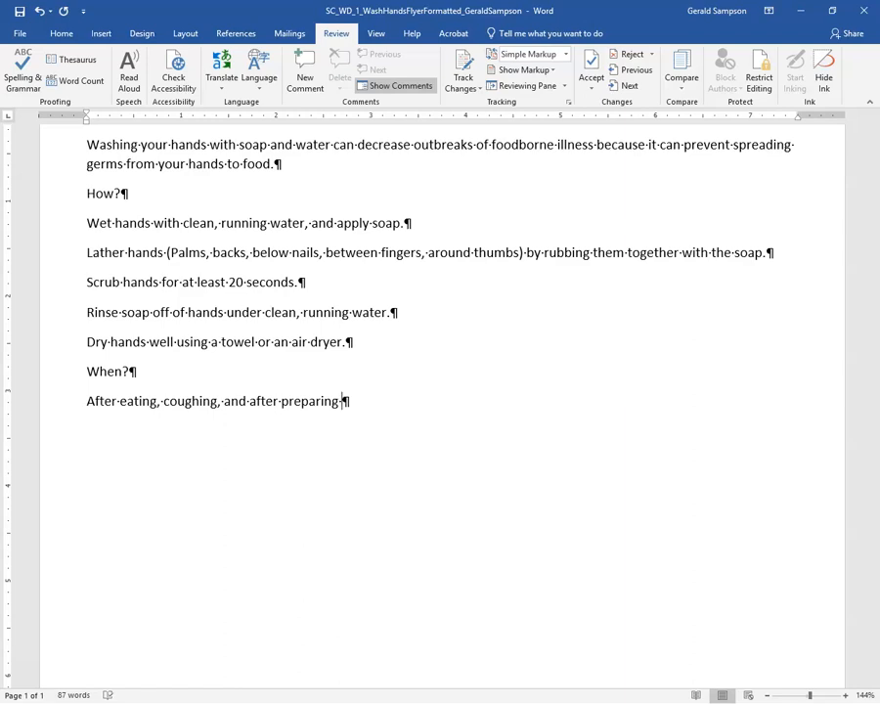
pyautogui.press('BackSpace')
pyautogui.press('BackSpace')
pyautogui.press('BackSpace')
pyautogui.press('BackSpace')
pyautogui.press('BackSpace')
pyautogui.press('BackSpace')
pyautogui.press('BackSpace')
pyautogui.press('BackSpace')
pyautogui.press('BackSpace')
pyautogui.press('BackSpace')
pyautogui.press('BackSpace')
pyautogui.press('BackSpace')
pyautogui.press('BackSpace')
pyautogui.press('BackSpace')
pyautogui.press('BackSpace')
pyautogui.press('BackSpace')
pyautogui.press('BackSpace')
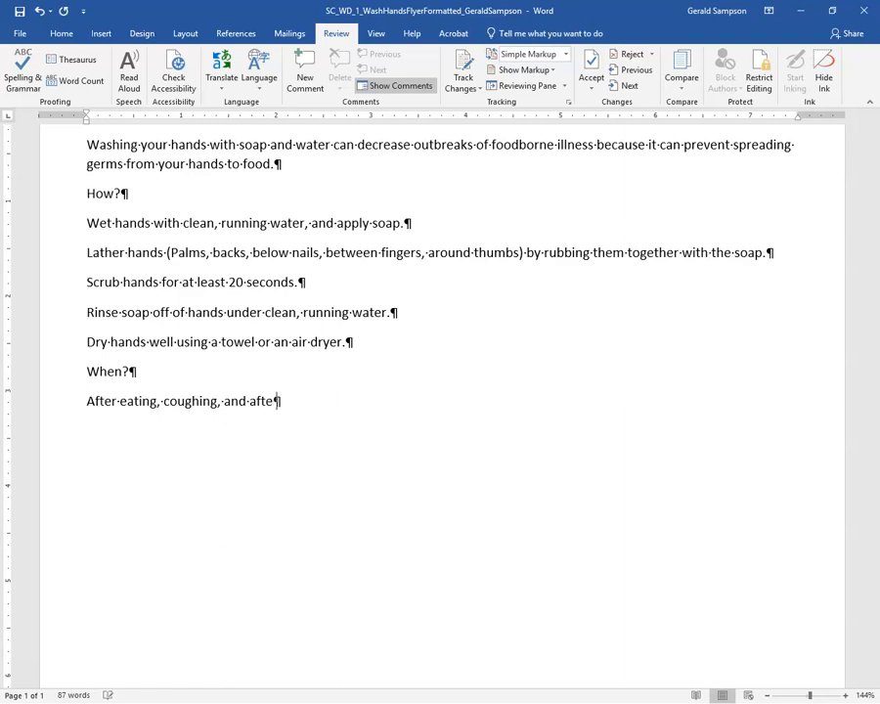
pyautogui.write('sneezing')
pyautogui.write(', or ')
pyautogui.write('using a ')
pyautogui.write('tissue')
pyautogui.write(' a')
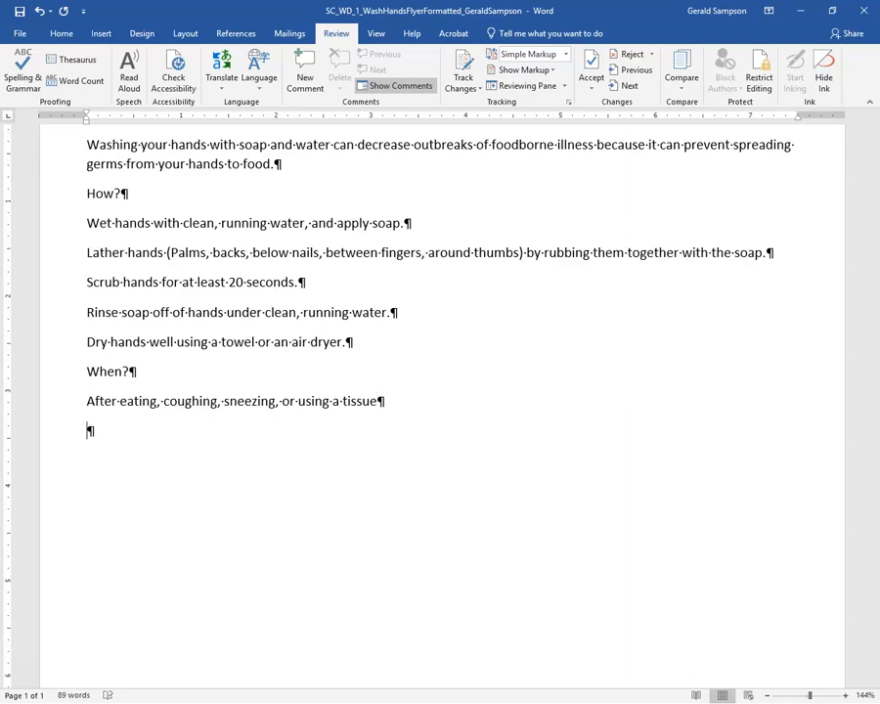
# Add When? lines on preparing food, restroom help, touching animals, and handling dirty equipment or garbage.
pyautogui.write('efore, durin')
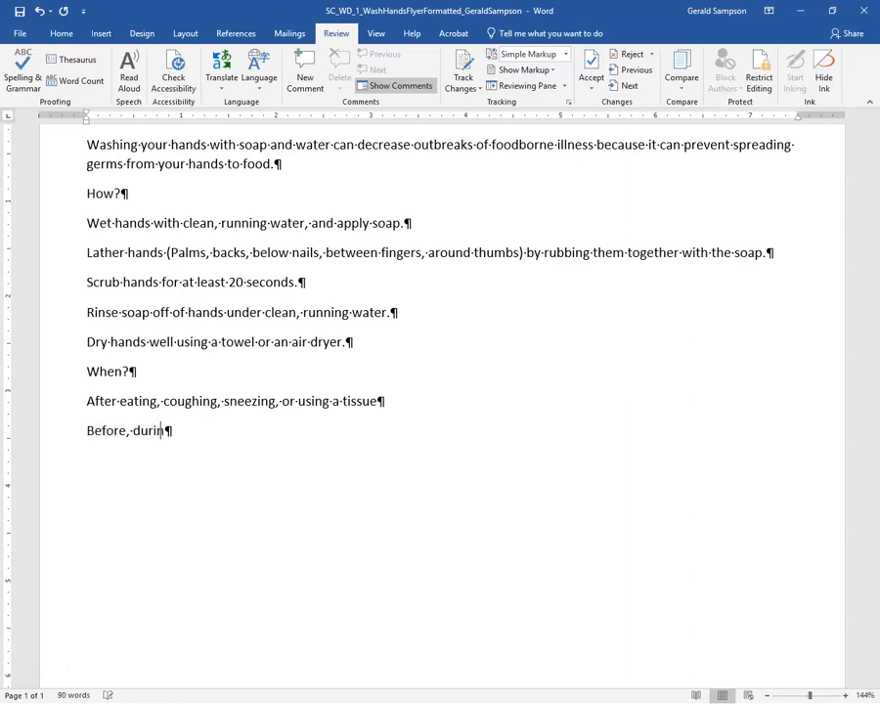
pyautogui.write('g and after preparing food')
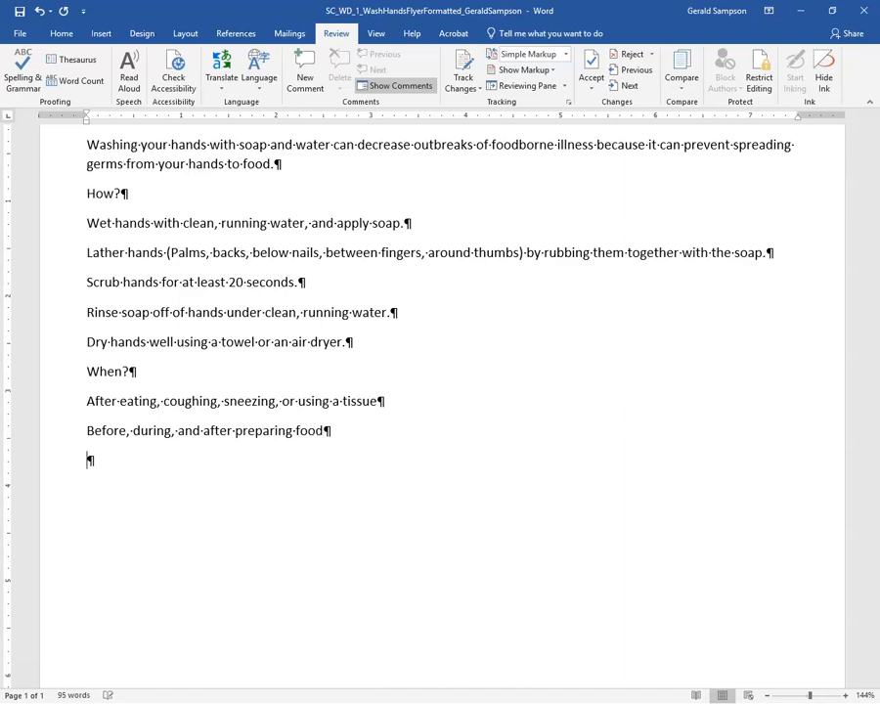
pyautogui.write('After using p')
pyautogui.write('r assisting som')
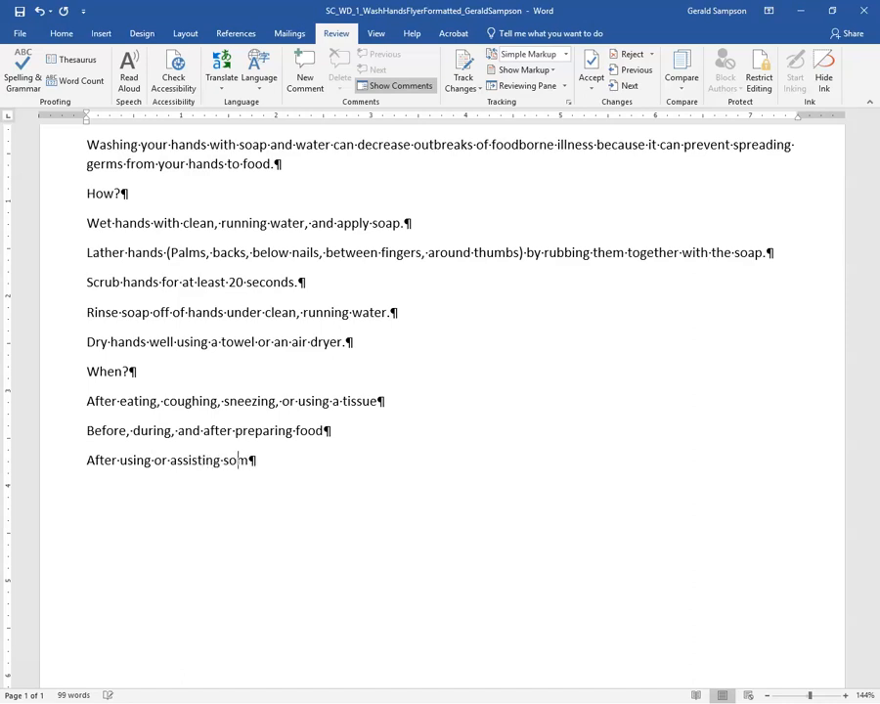
pyautogui.write('eone')
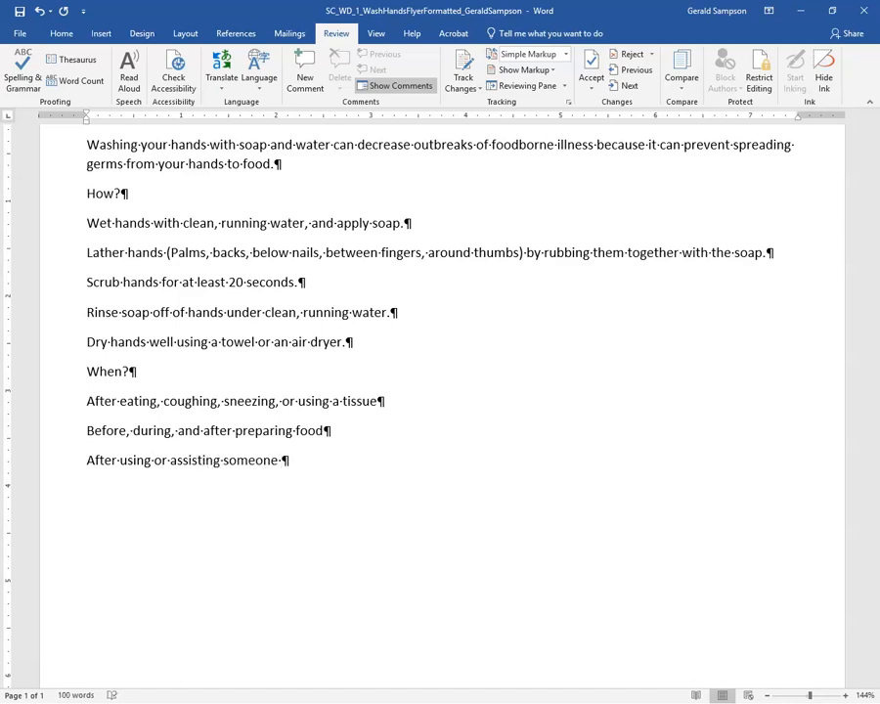
pyautogui.write(' in the restor')
pyautogui.press('BackSpace')
pyautogui.write('room ')
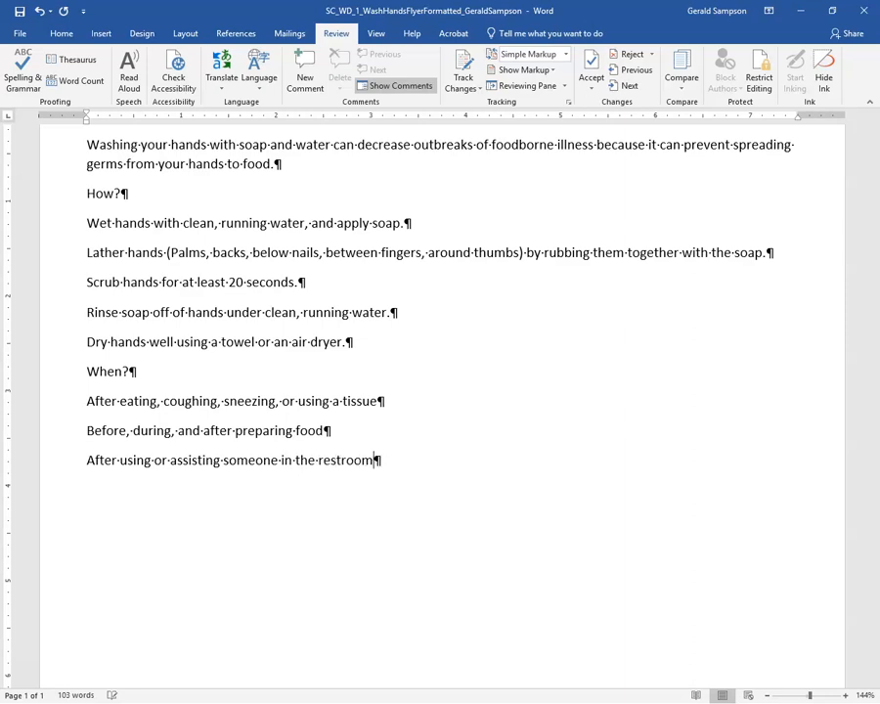
pyautogui.write('After t')
pyautogui.write('oug')
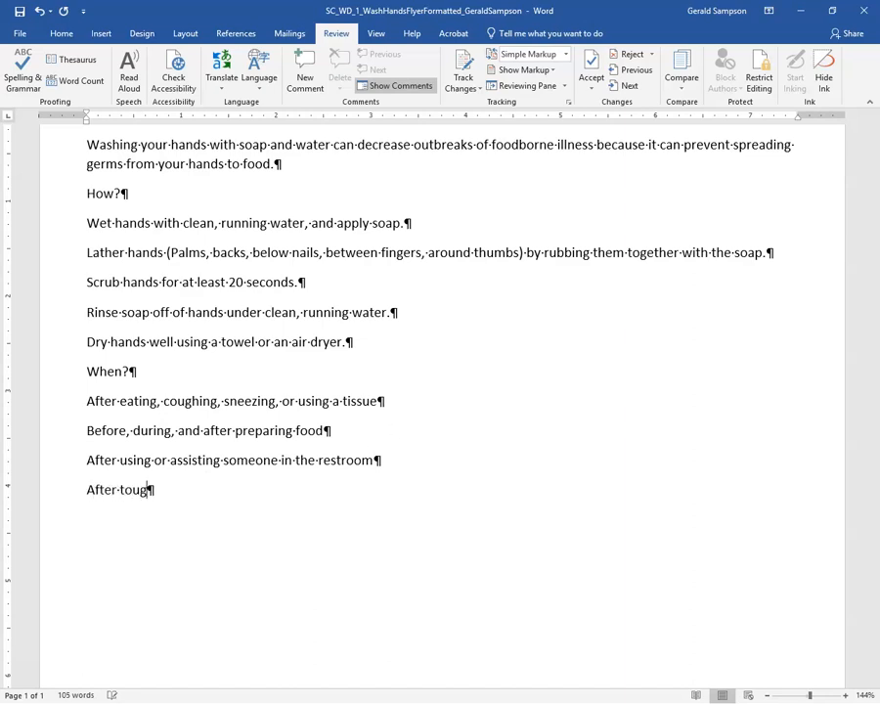
pyautogui.press('BackSpace')
pyautogui.write('ching and')
pyautogui.press('BackSpace')
pyautogui.write('animal')
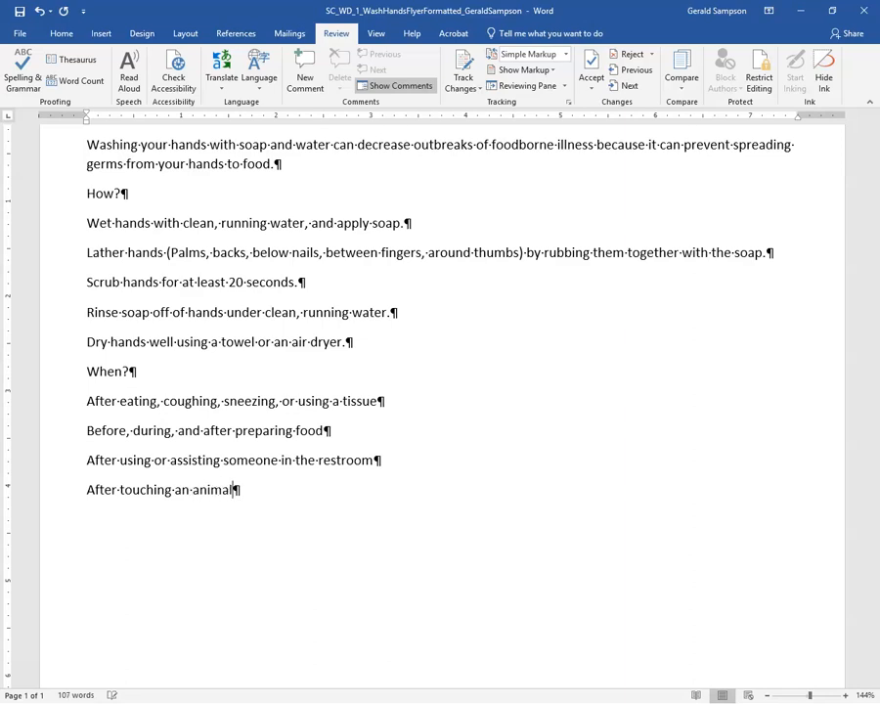
pyautogui.write(', animal fee')
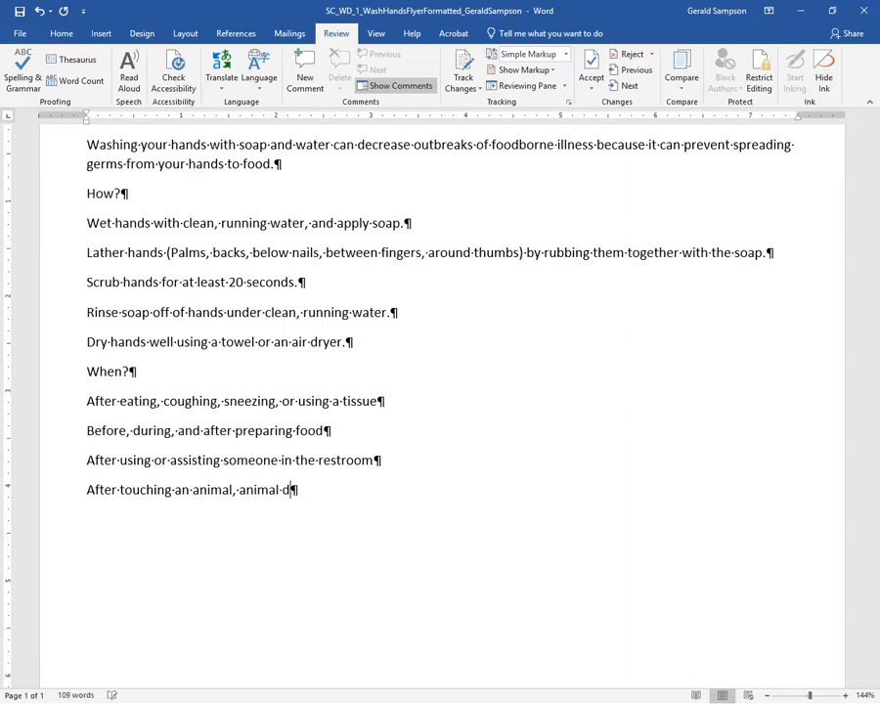
pyautogui.write('d, or anima')
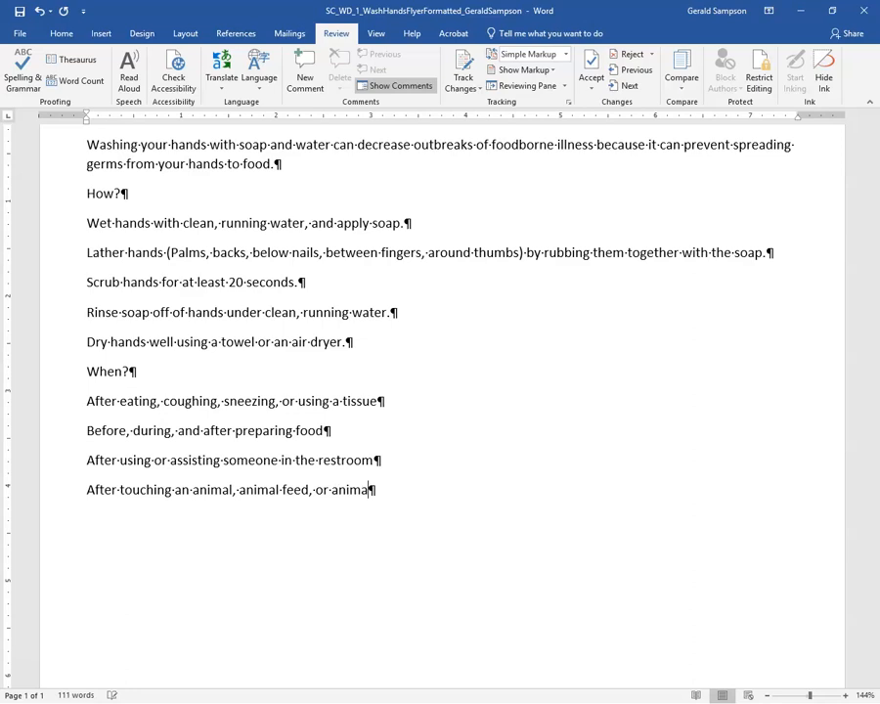
pyautogui.write('l waste ')
pyautogui.write('After han')
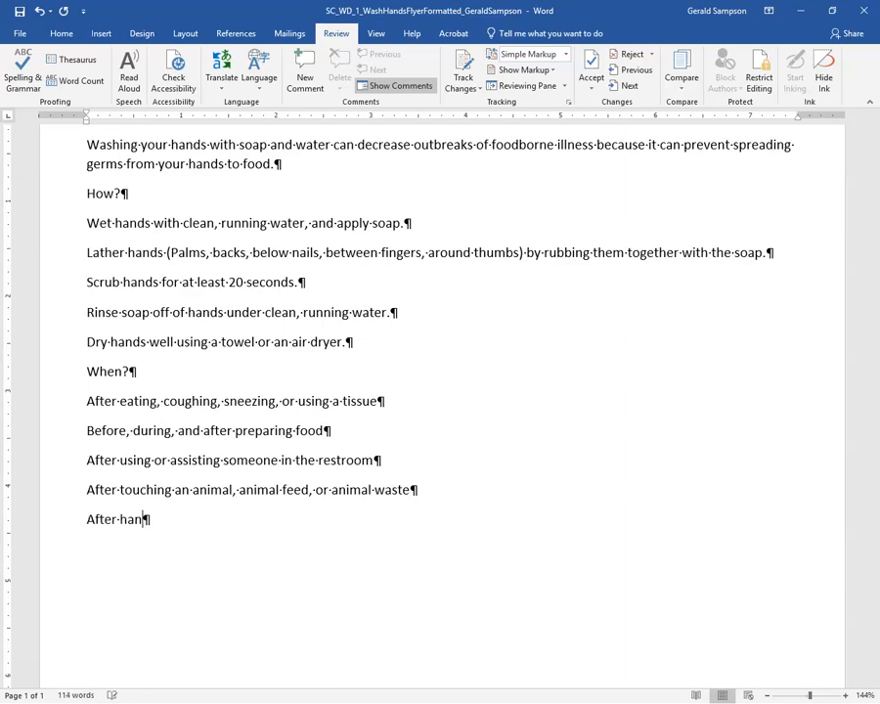
pyautogui.write('dling dirty e')
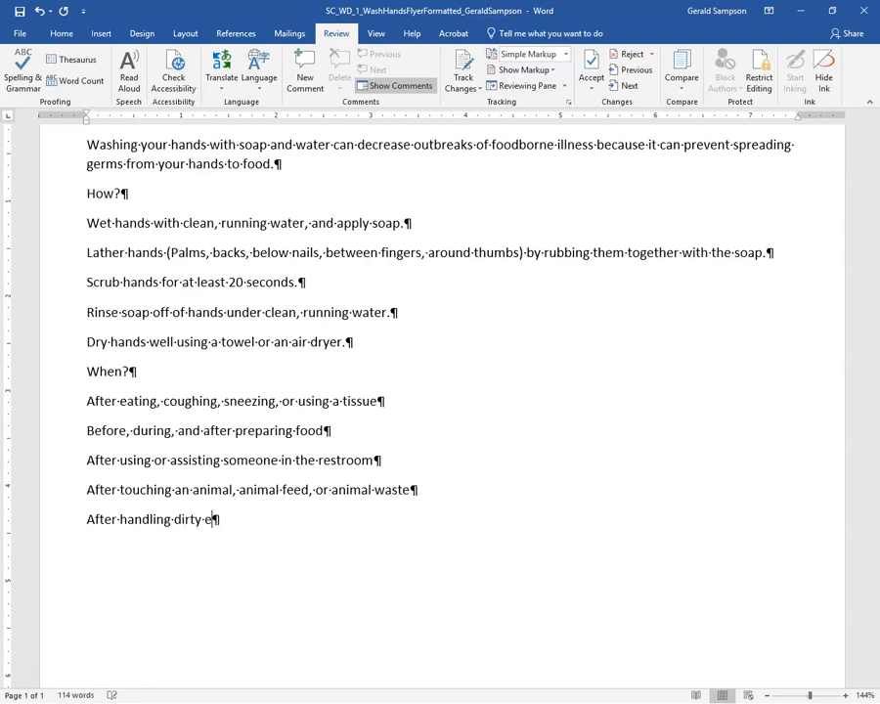
pyautogui.write('quipment')
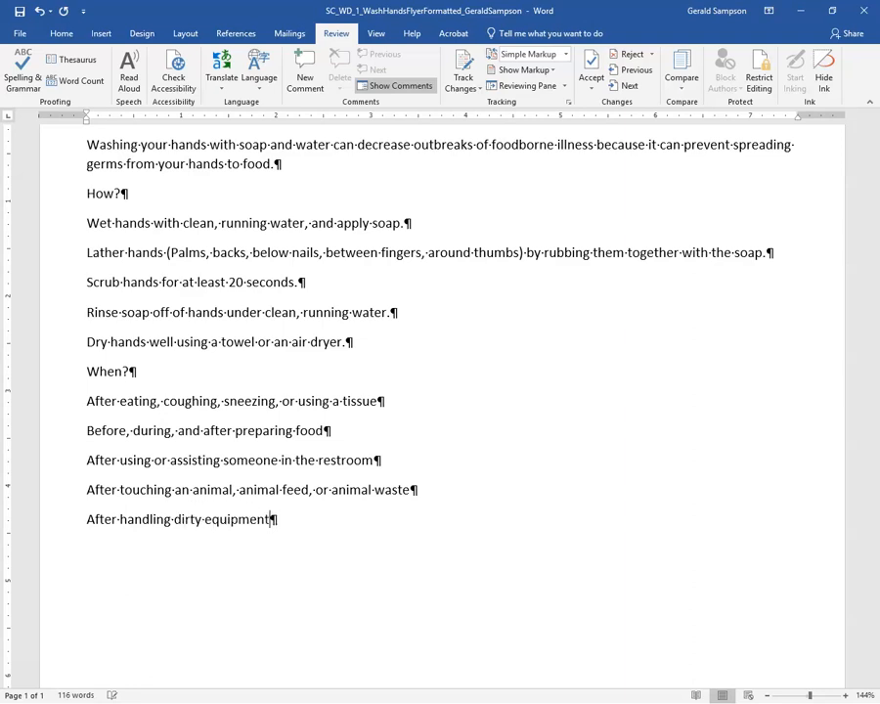
pyautogui.write(' or garbage')
pyautogui.press('Return')
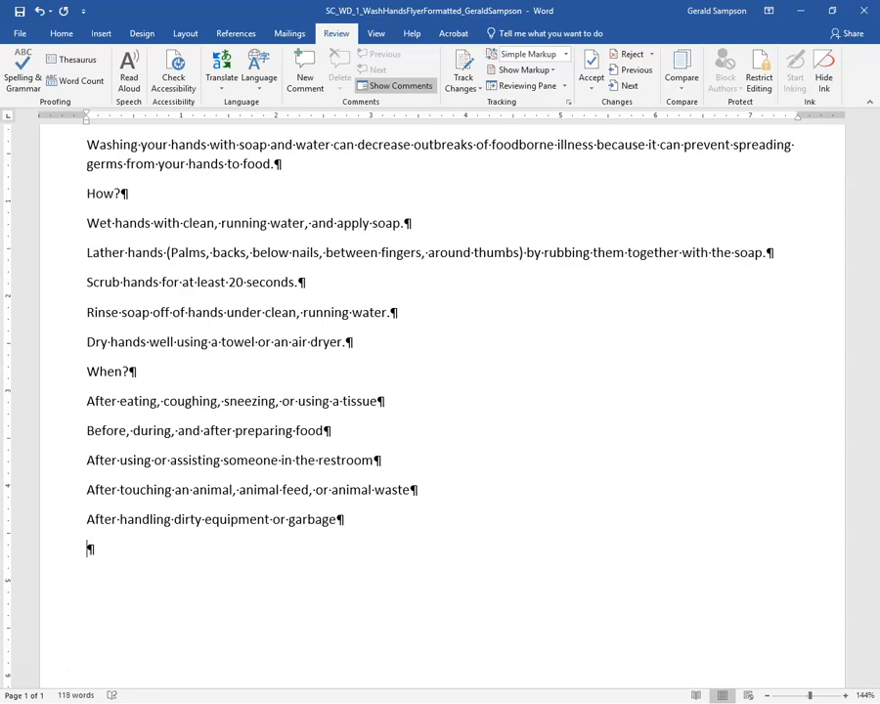
pyautogui.write('Visit www.go')
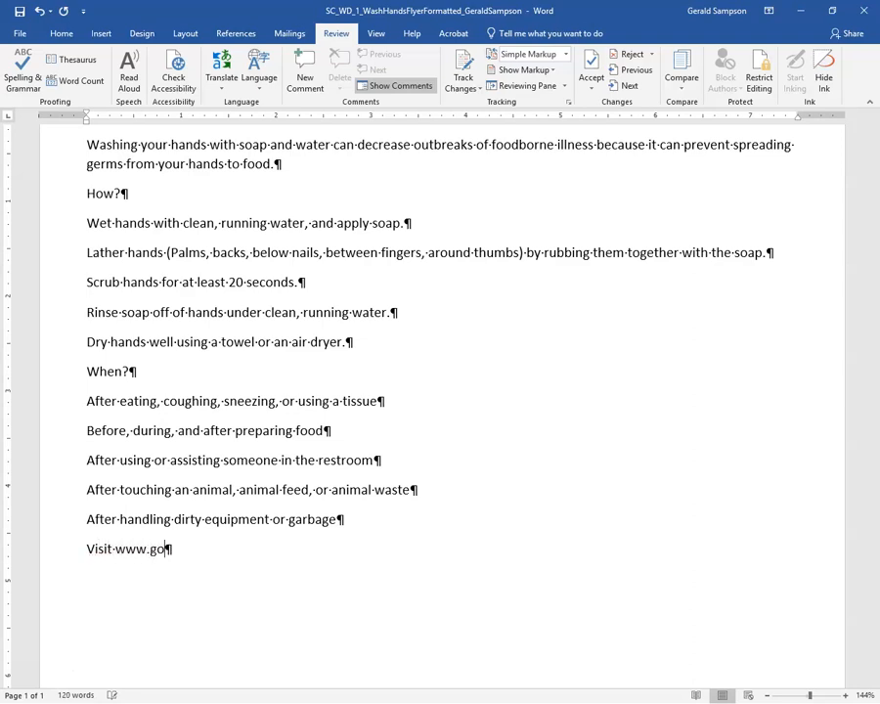
pyautogui.press('BackSpace')
pyautogui.press('BackSpace')
pyautogui.write('foodworkers.')
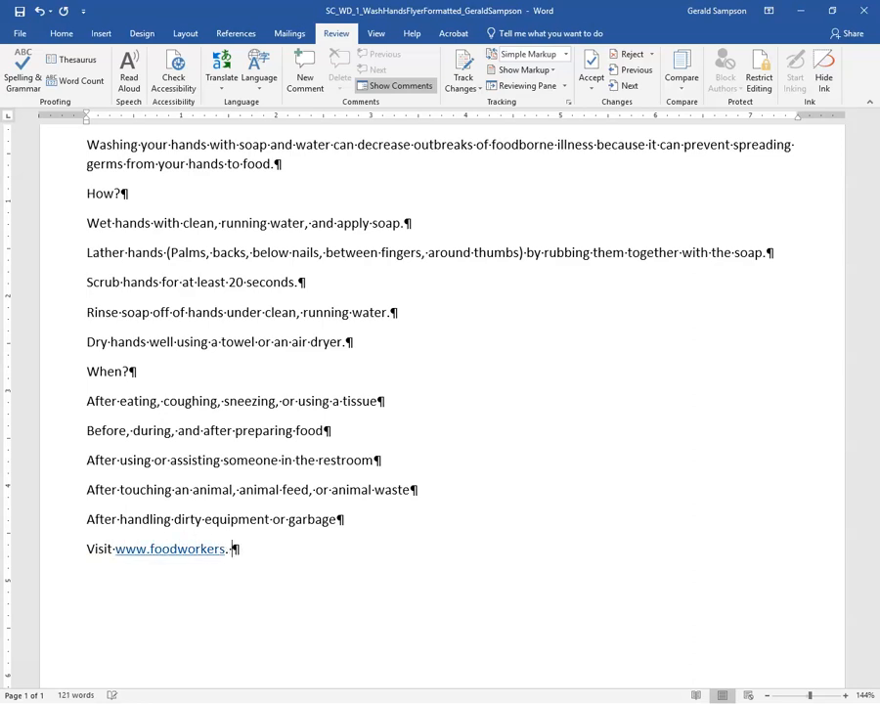
pyautogui.press('BackSpace')
pyautogui.write('com for addi')
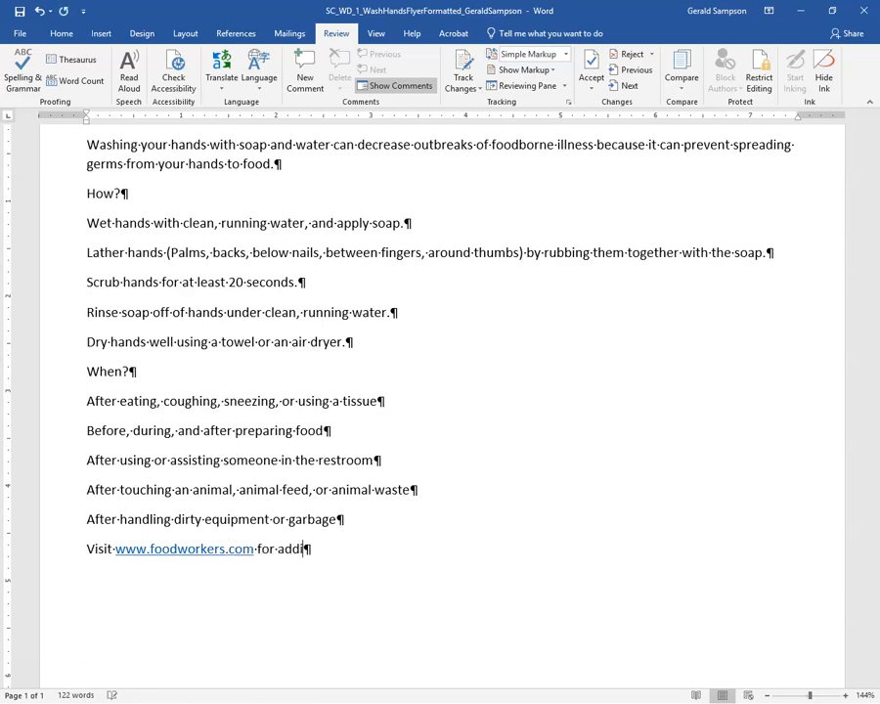
pyautogui.write('tional handwashing tips.')
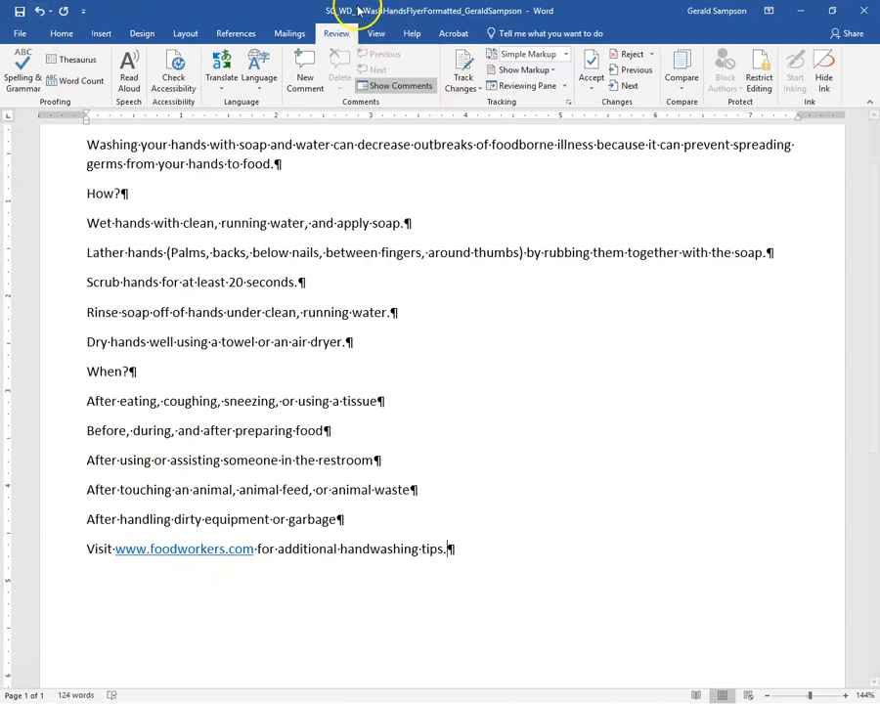
# Save the flyer.
pyautogui.click(19, 13)
pyautogui.scroll(2, 474, 216)
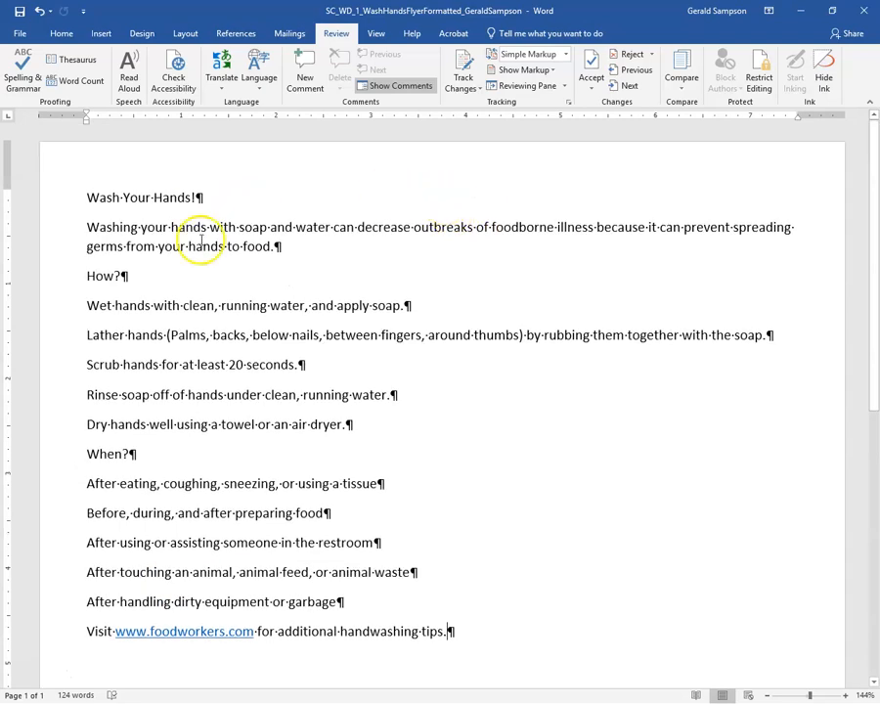
pyautogui.click(86, 197)
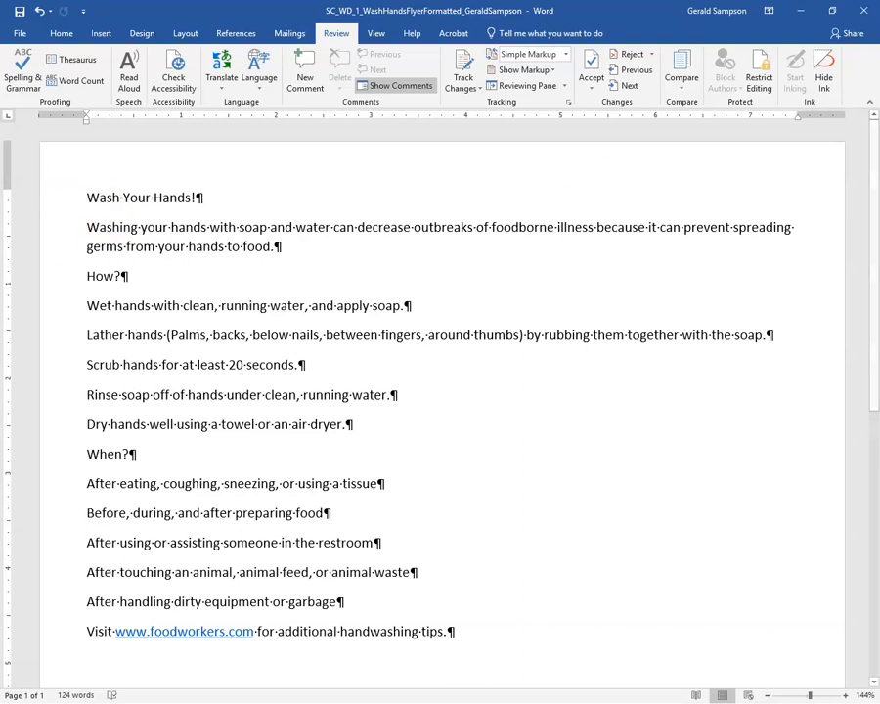
# Apply the Slate document theme to the whole flyer.
pyautogui.click(142, 36)
pyautogui.click(14, 82)
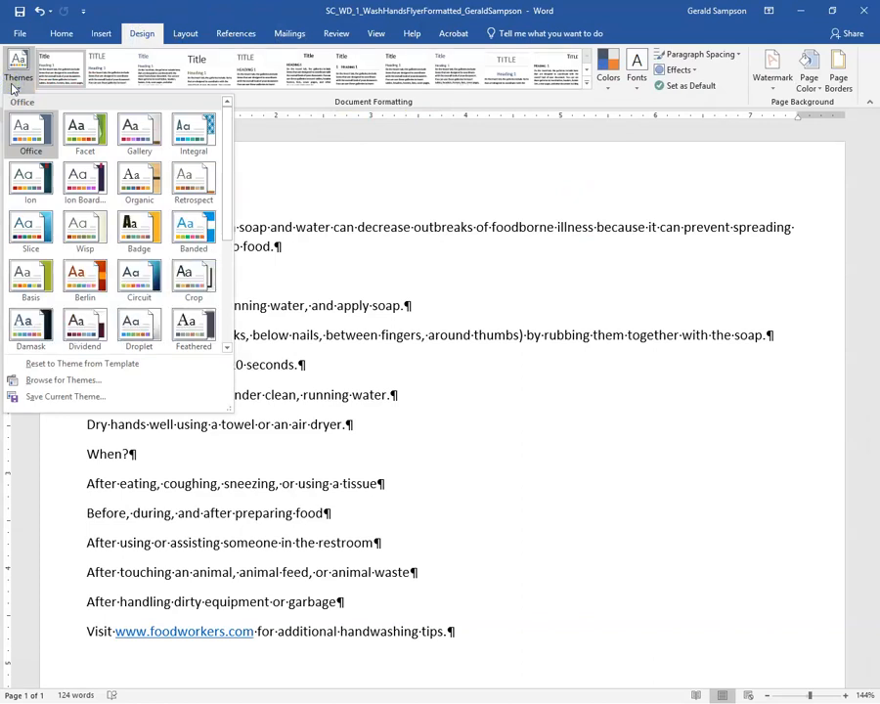
pyautogui.scroll(-3, 74, 218)
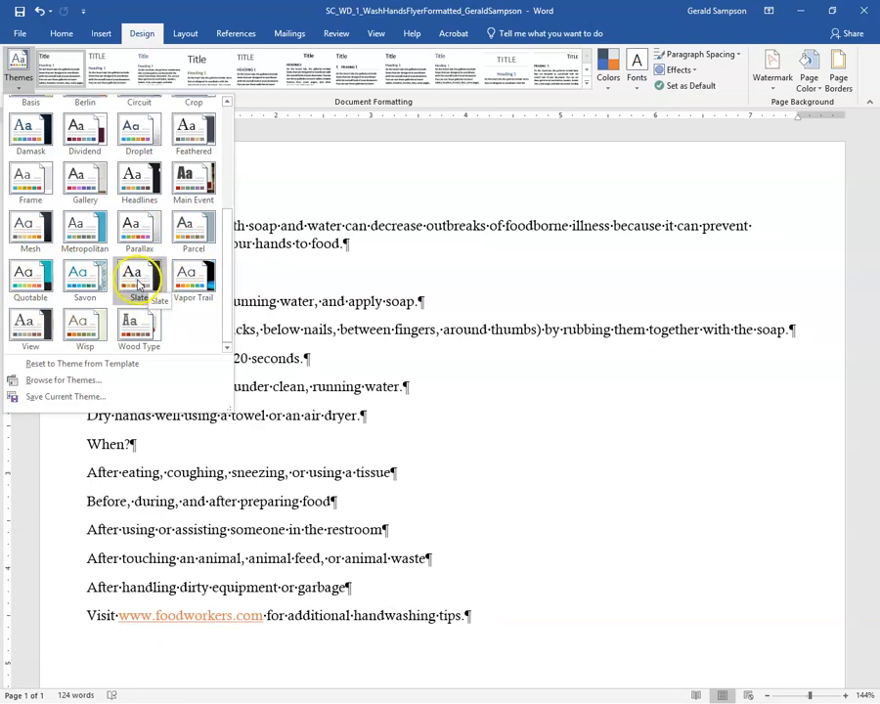
pyautogui.click(139, 283)
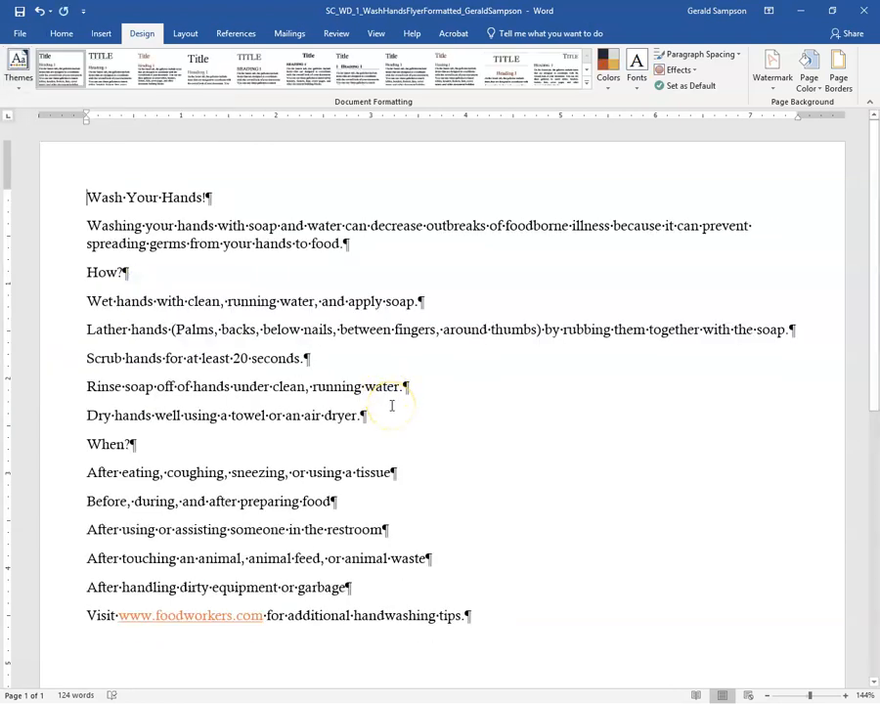
pyautogui.doubleClick(137, 618)
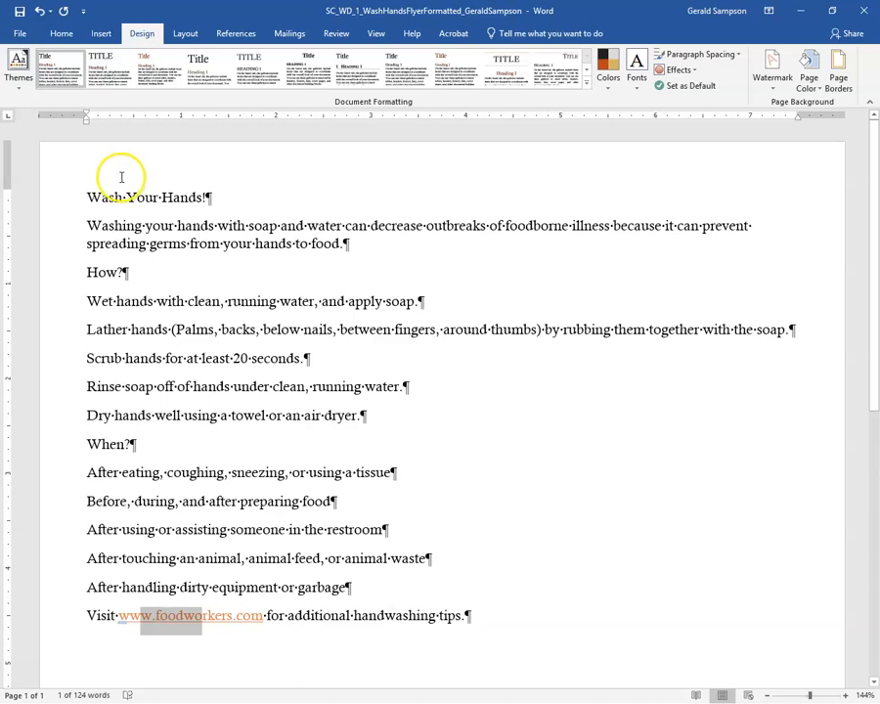
pyautogui.click(83, 198)
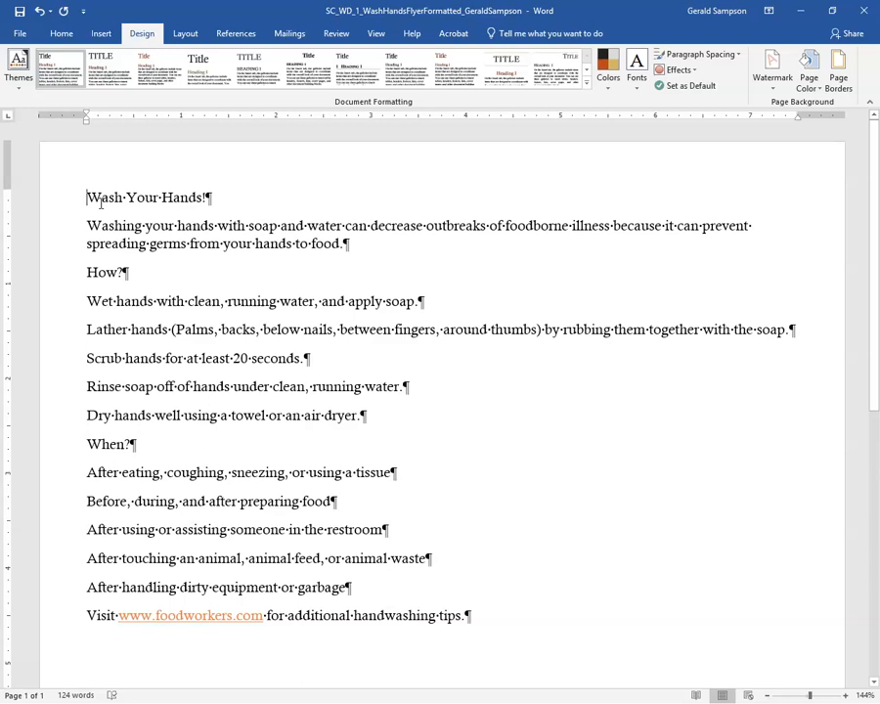
# Center-align the 'Wash Your Hands!' headline and the intro paragraph beneath it.
pyautogui.click(58, 35)
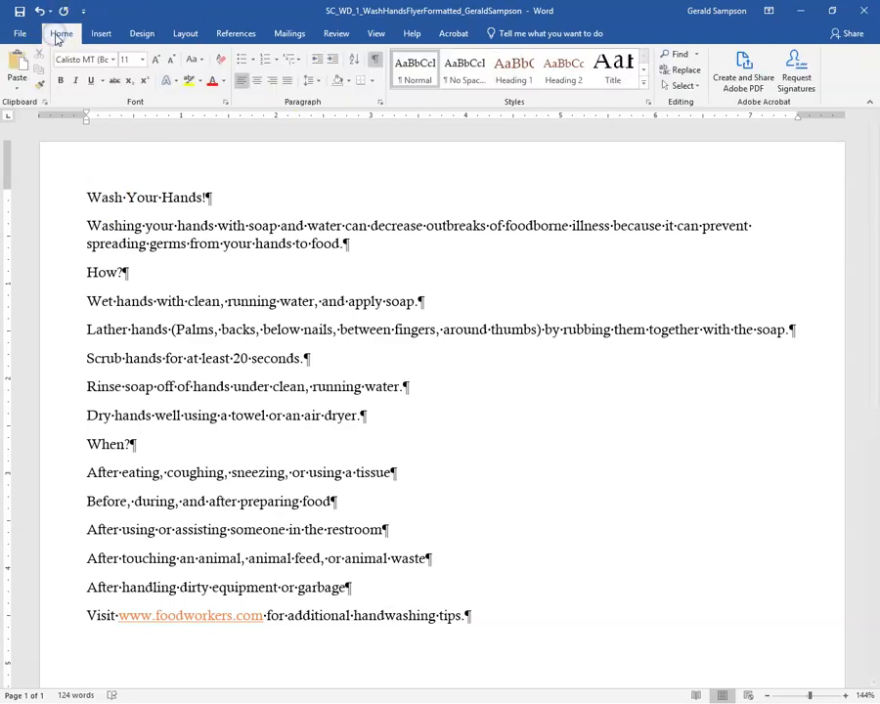
pyautogui.click(257, 80)
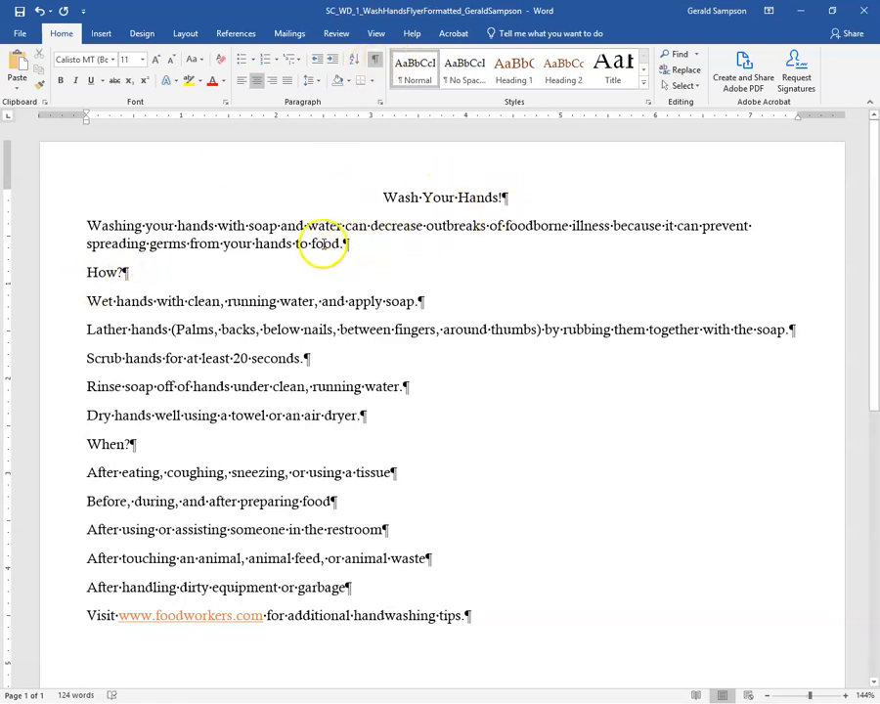
pyautogui.click(294, 235)
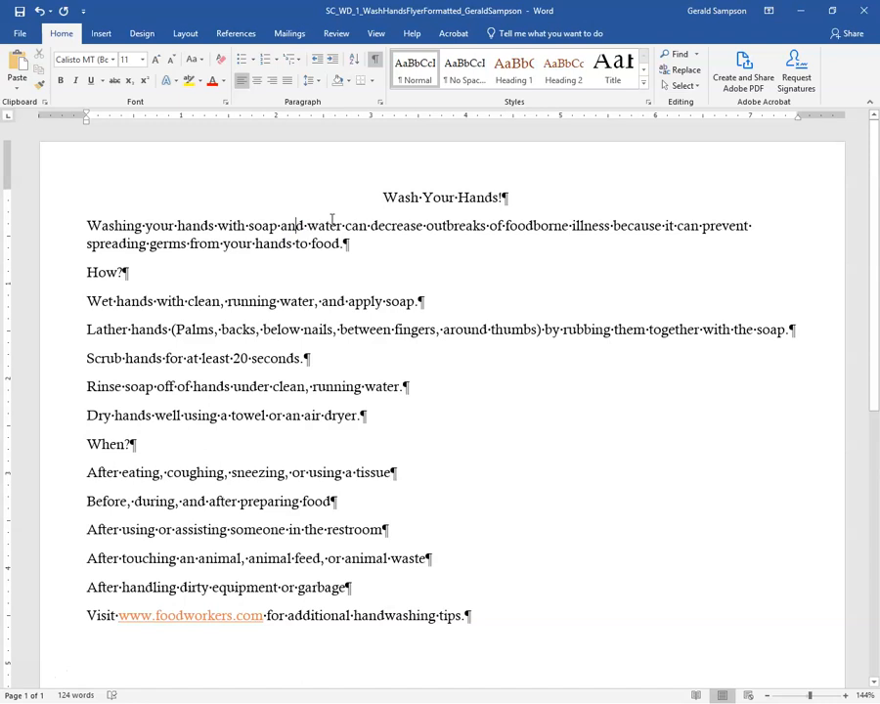
pyautogui.click(255, 81)
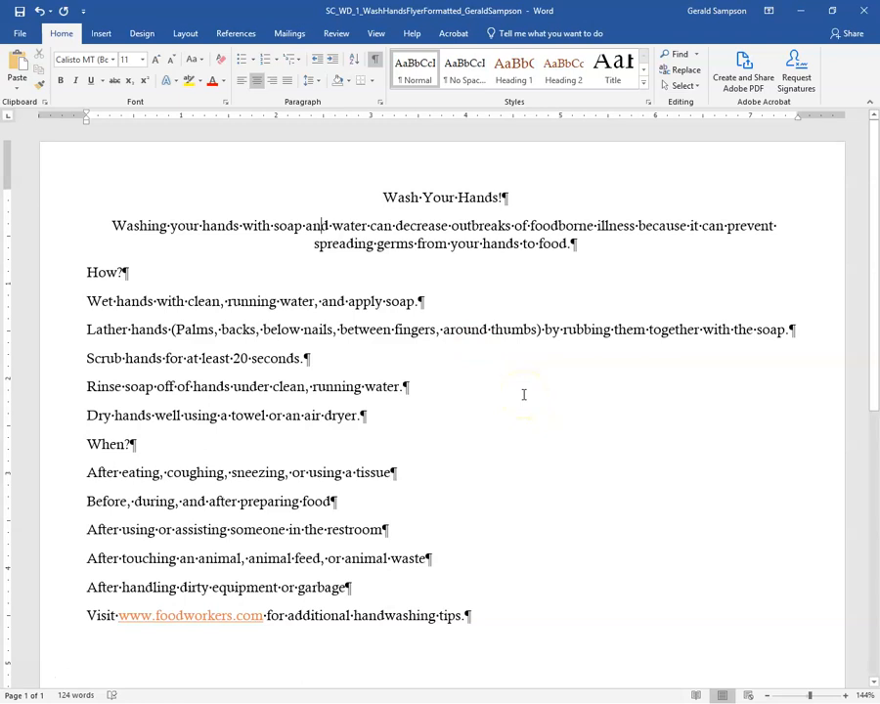
pyautogui.click(48, 228)
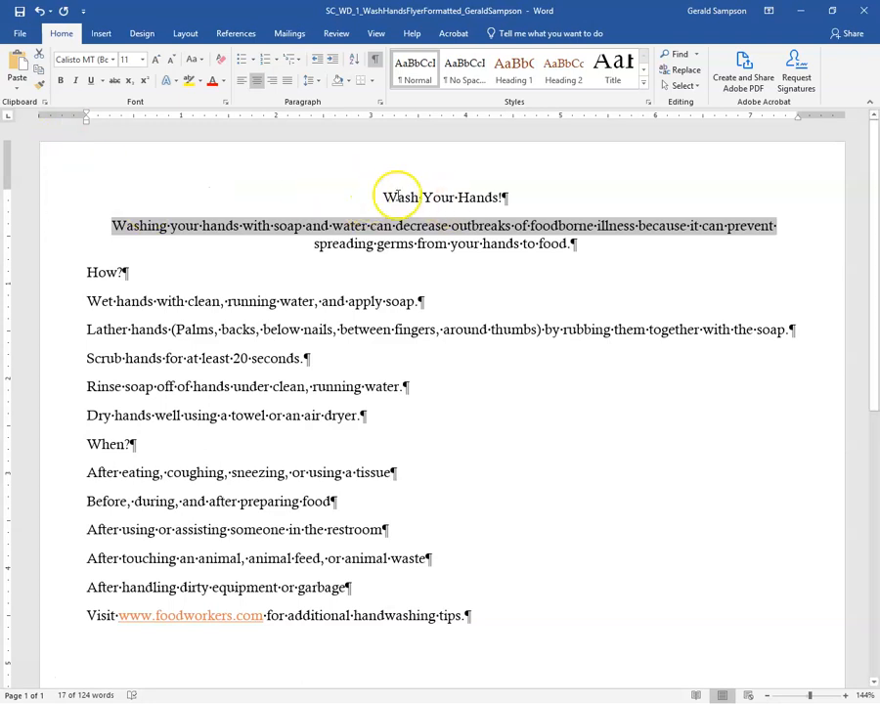
# Make the title 36 point and set it in Rockwell Extra Bold.
pyautogui.moveTo(384, 197); pyautogui.dragTo(524, 202)
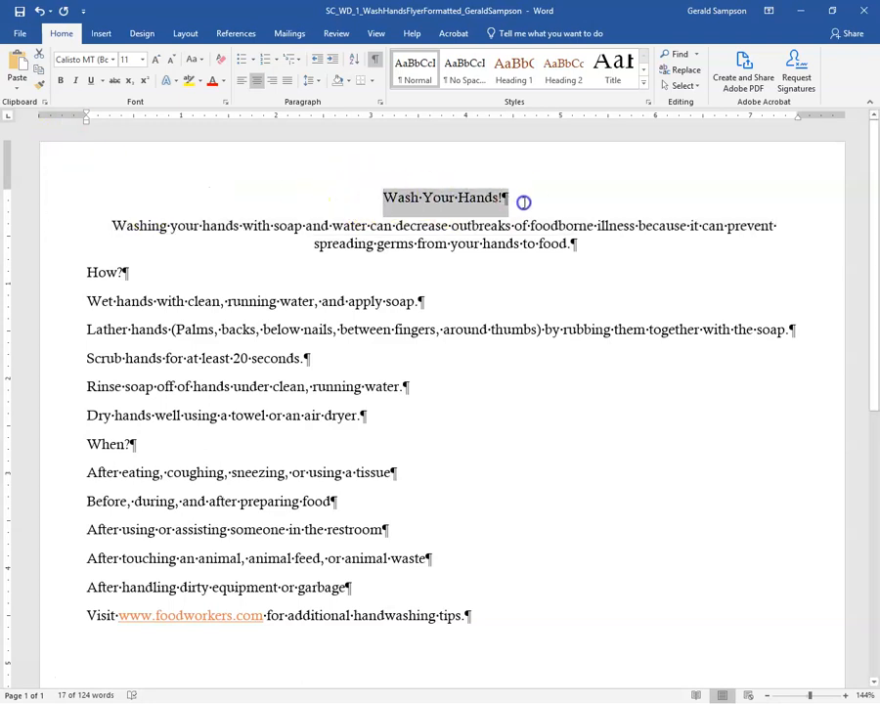
pyautogui.click(387, 241)
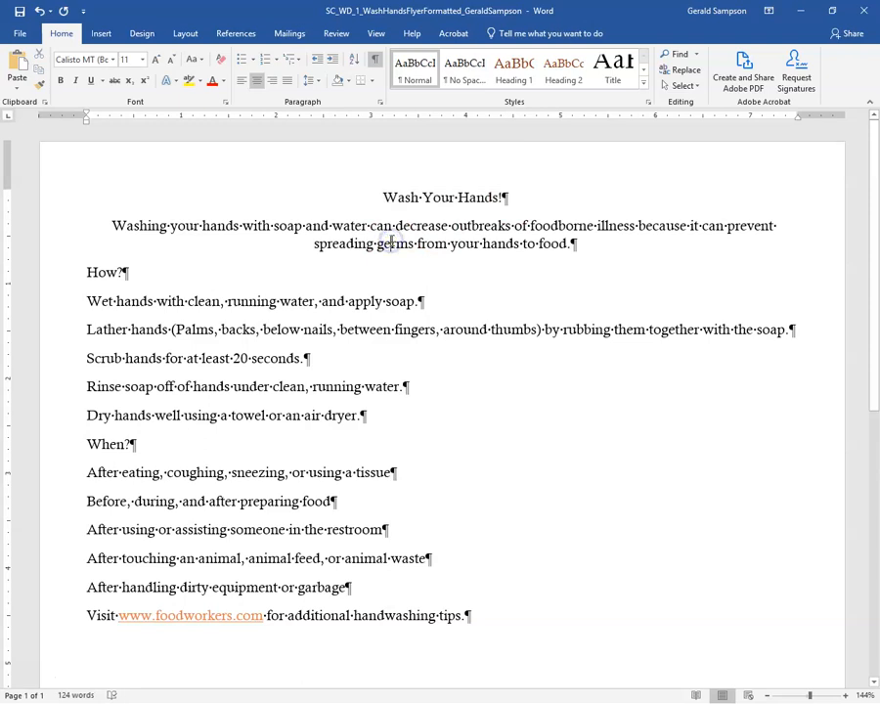
pyautogui.click(61, 203)
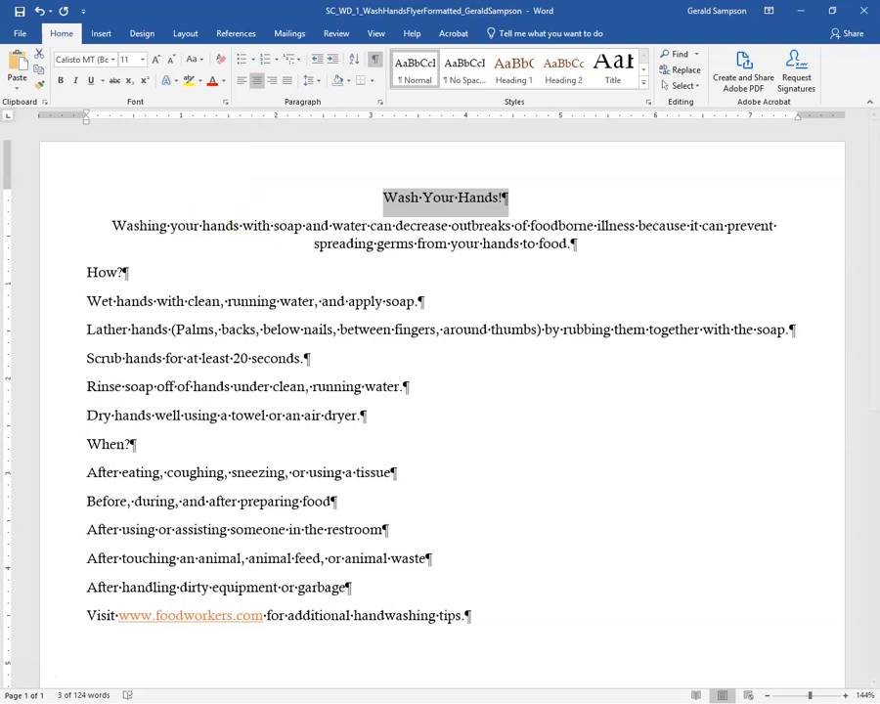
pyautogui.click(143, 61)
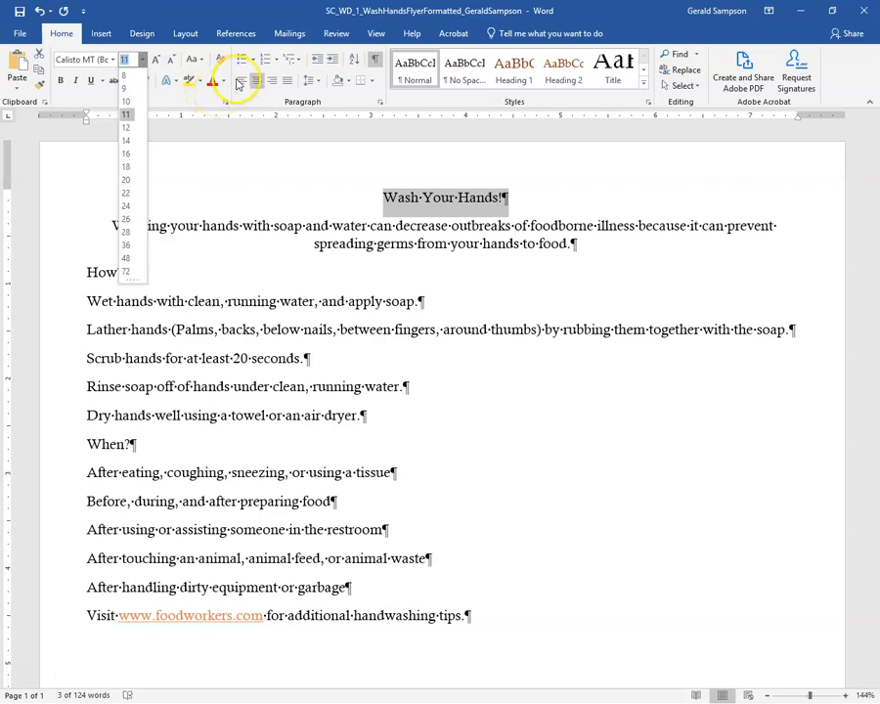
pyautogui.click(127, 246)
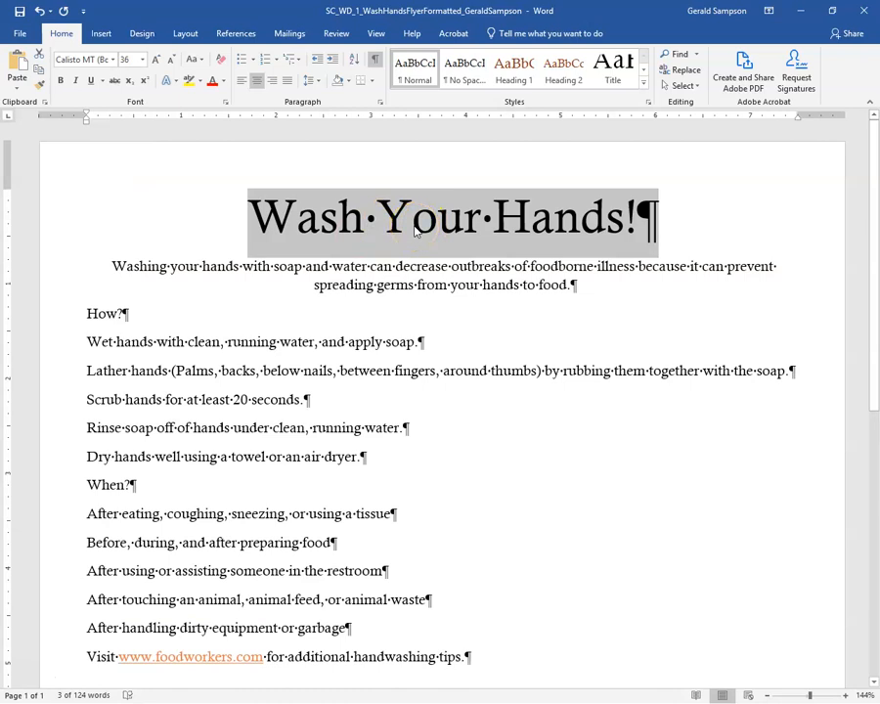
pyautogui.click(117, 61)
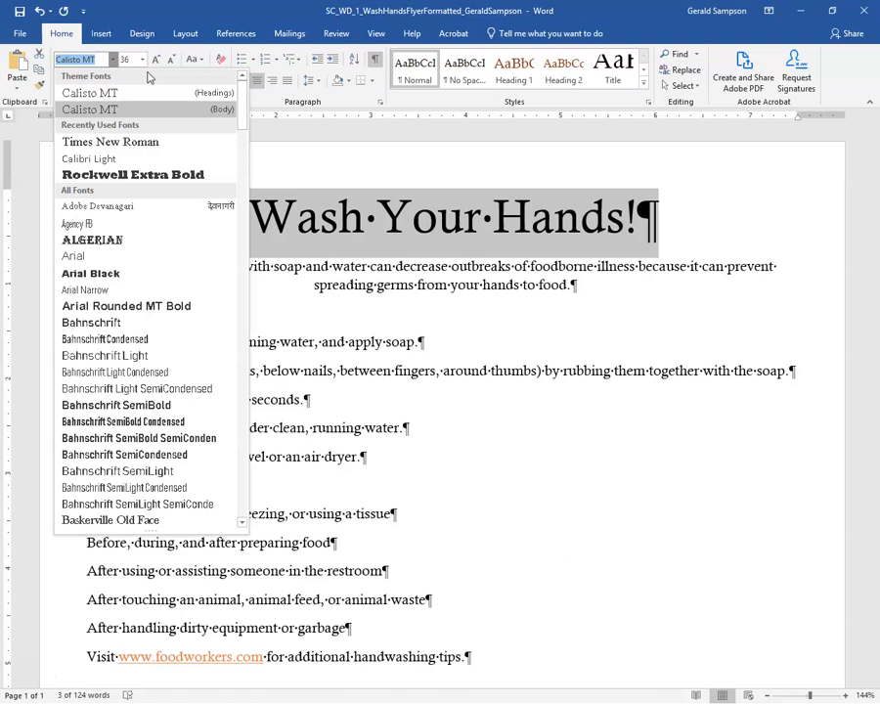
pyautogui.write('Rockwell Extra')
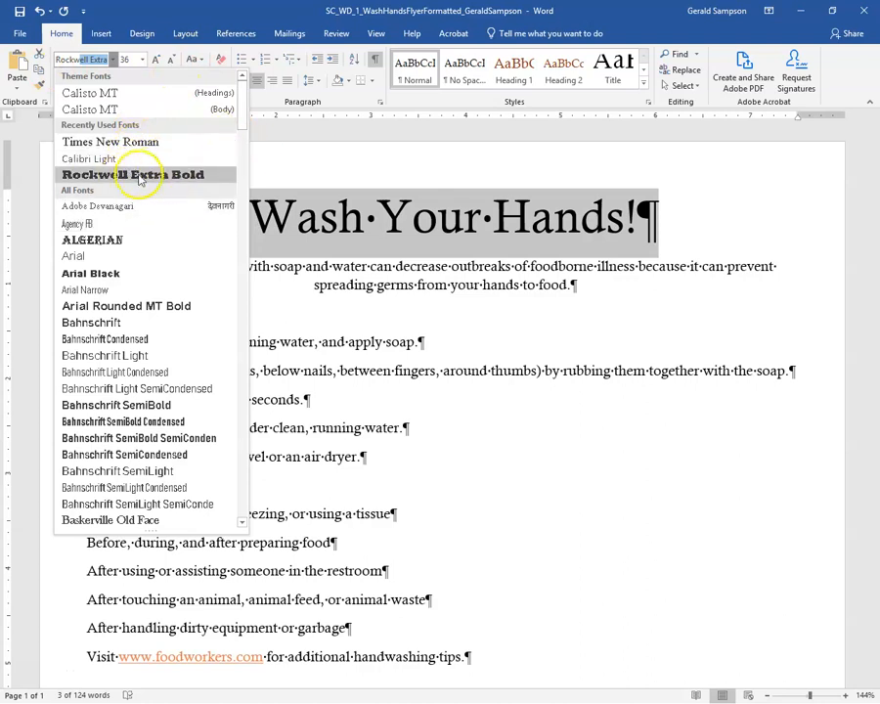
pyautogui.moveTo(240, 109); pyautogui.dragTo(249, 422)
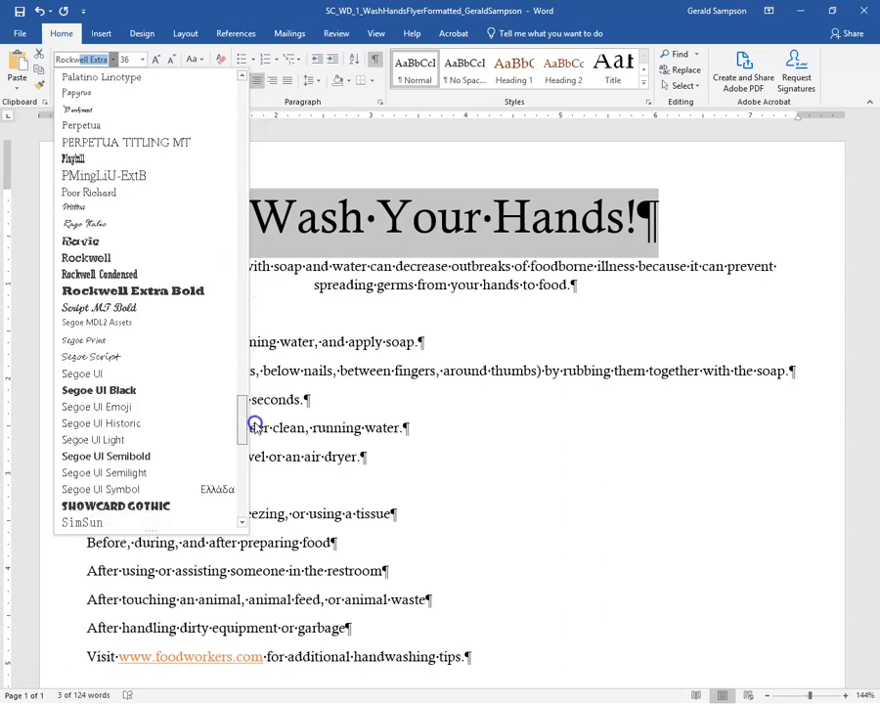
pyautogui.click(153, 292)
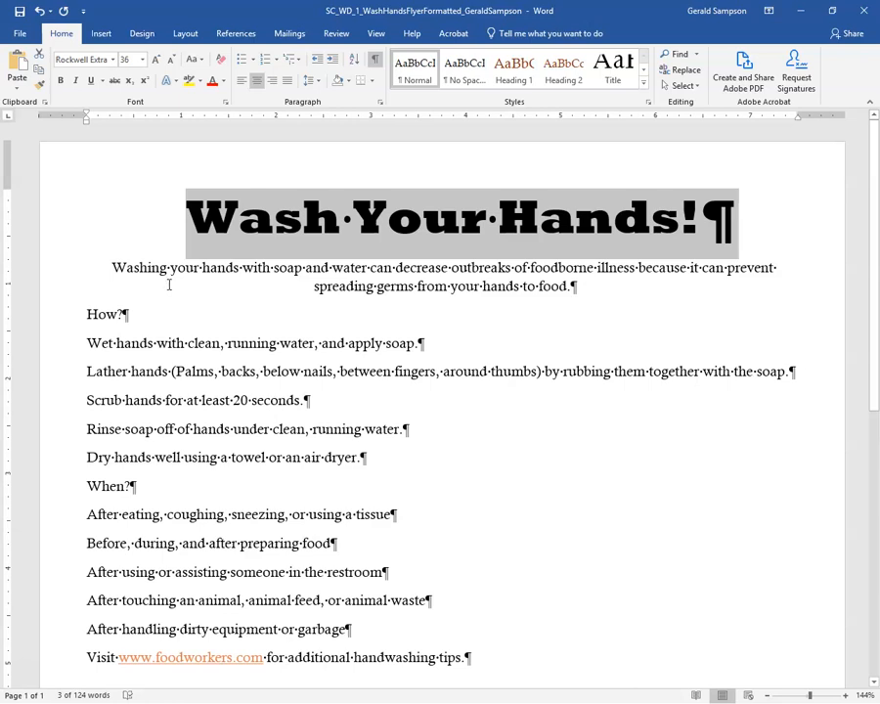
# Change the title to UPPERCASE so it reads 'WASH YOUR HANDS!'.
pyautogui.click(201, 61)
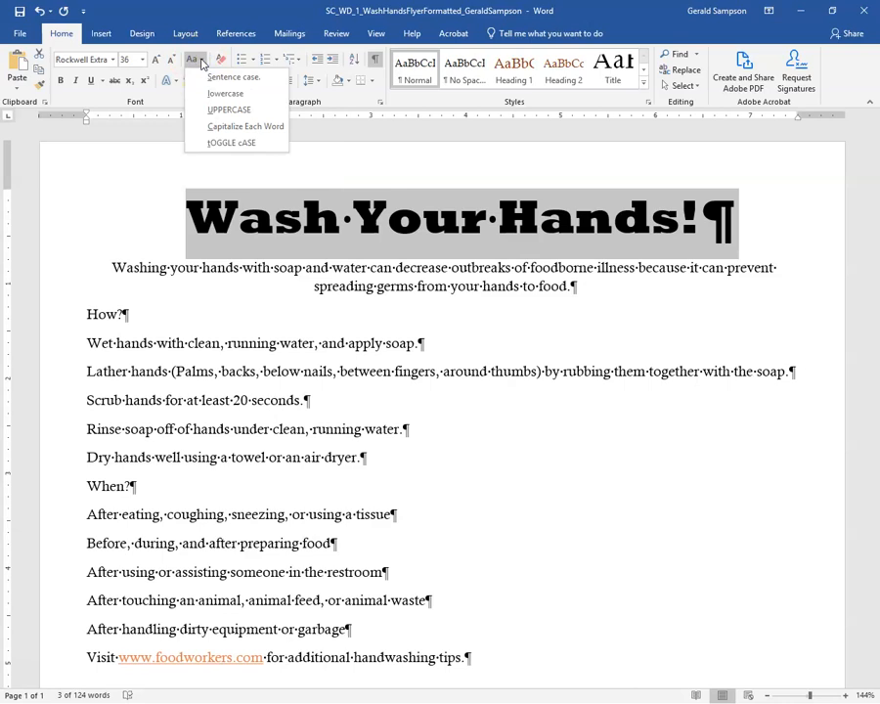
pyautogui.click(217, 111)
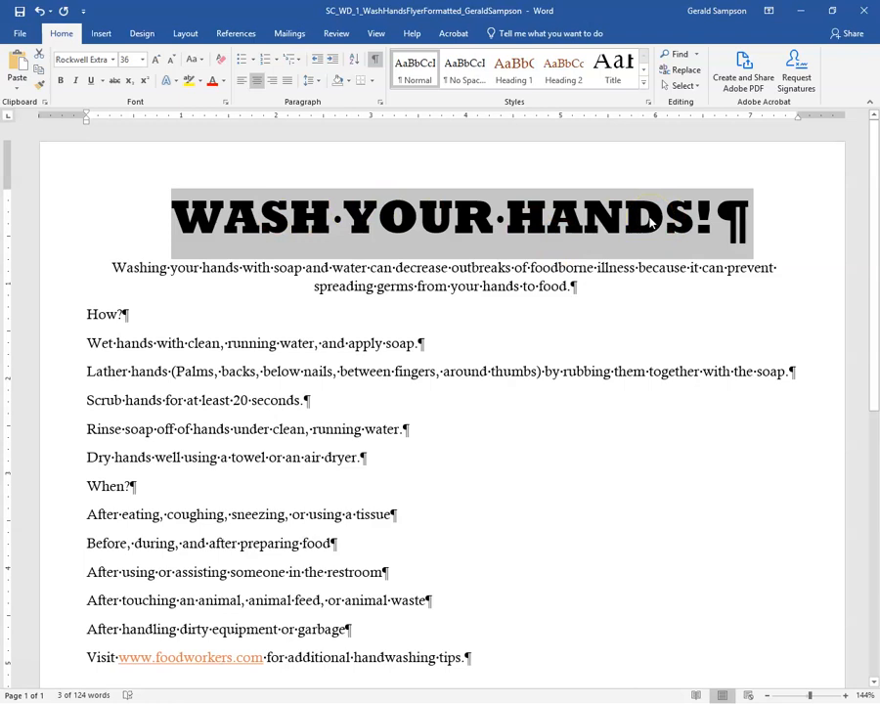
# Apply the white-fill, orange-outline text effect to the title.
pyautogui.click(173, 82)
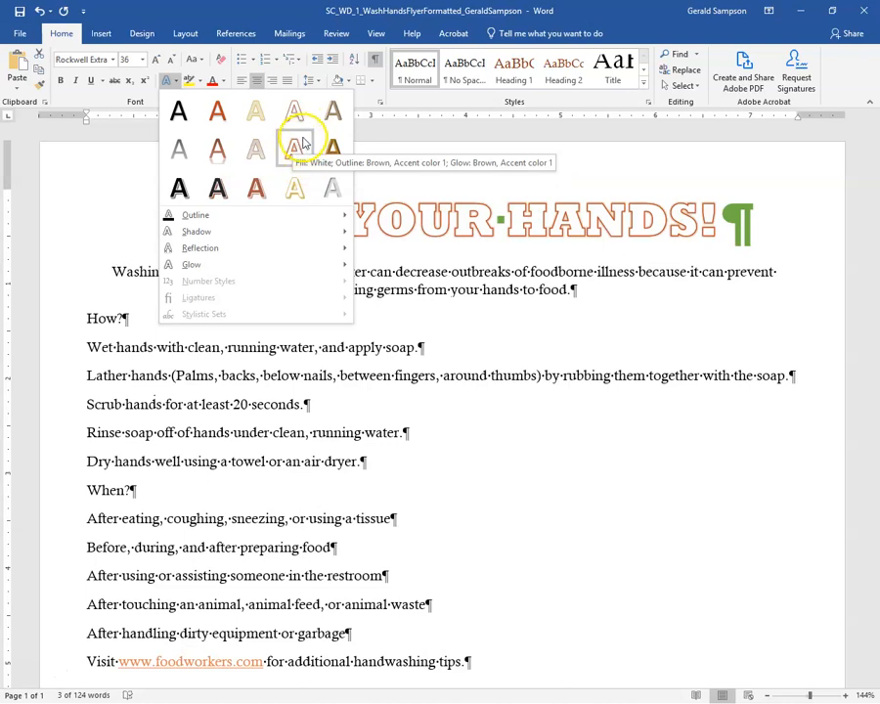
pyautogui.click(142, 33)
pyautogui.click(18, 73)
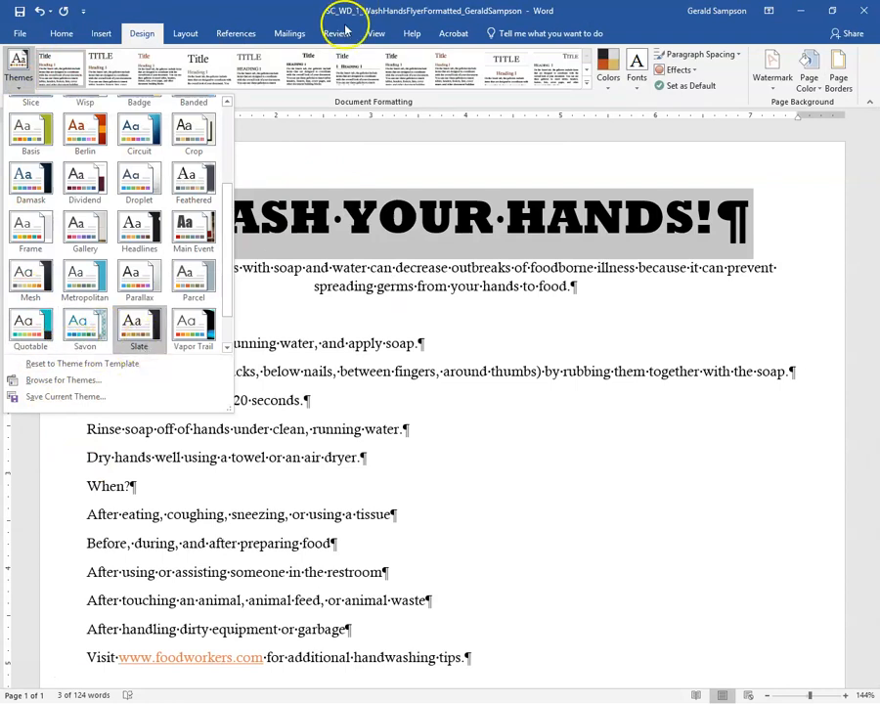
pyautogui.click(65, 33)
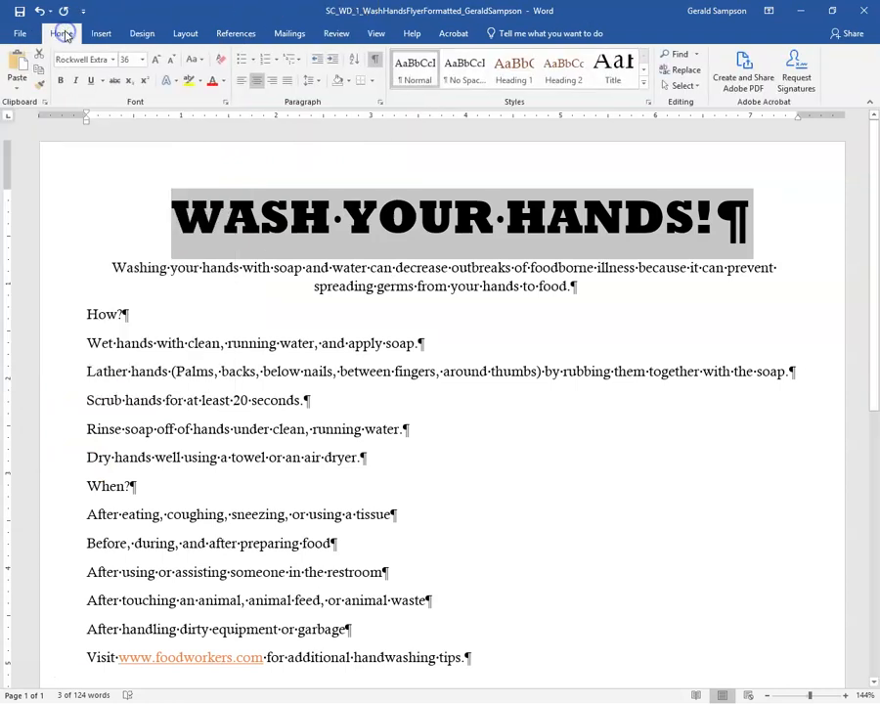
pyautogui.click(171, 82)
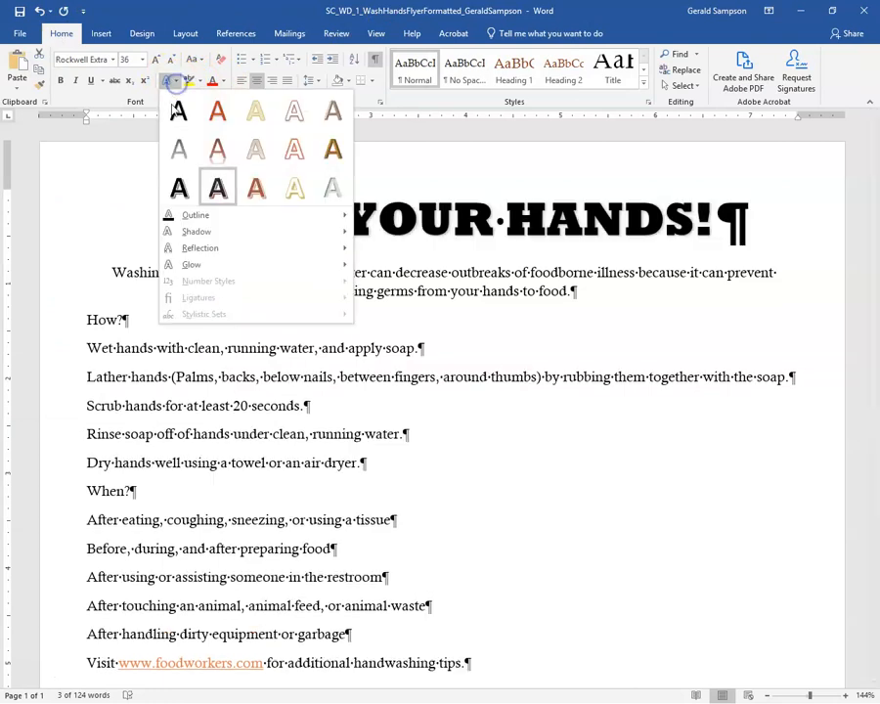
pyautogui.click(307, 159)
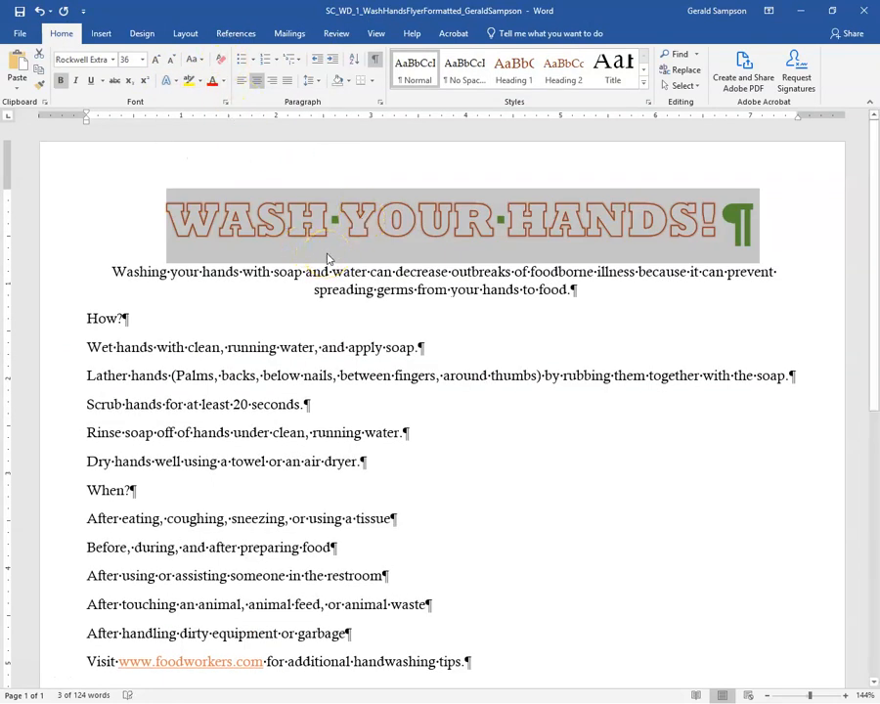
pyautogui.click(377, 220)
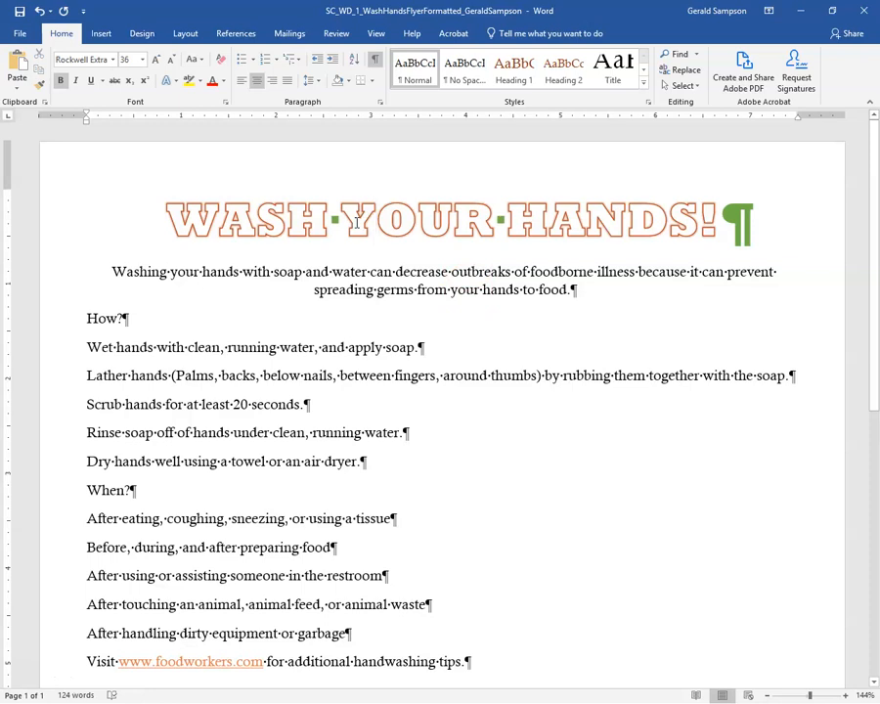
pyautogui.click(356, 219)
# Shade the title paragraph Brown, Accent 4, Darker 25%.
pyautogui.click(346, 81)
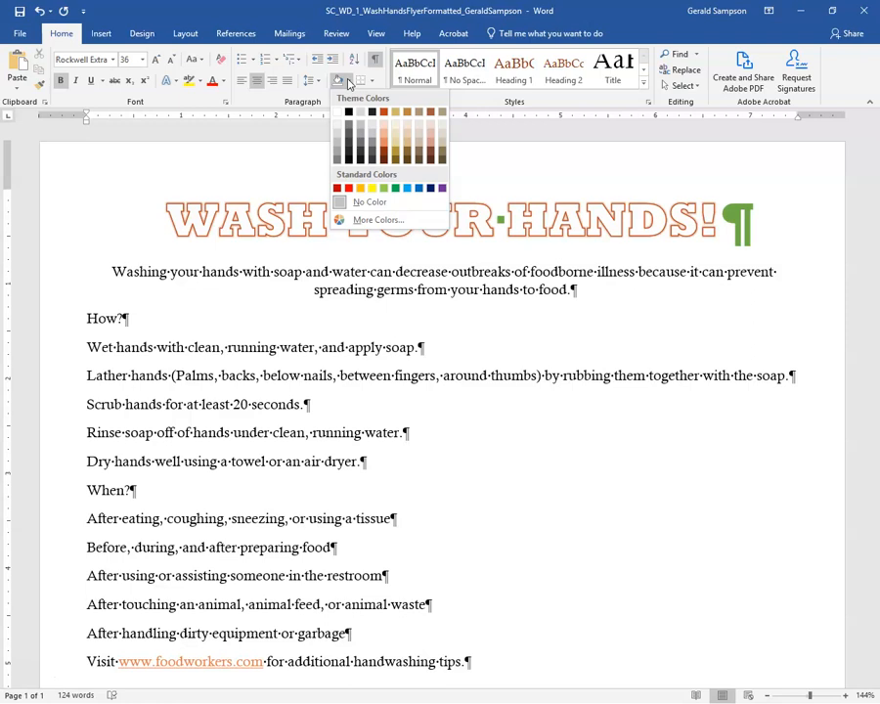
pyautogui.click(422, 159)
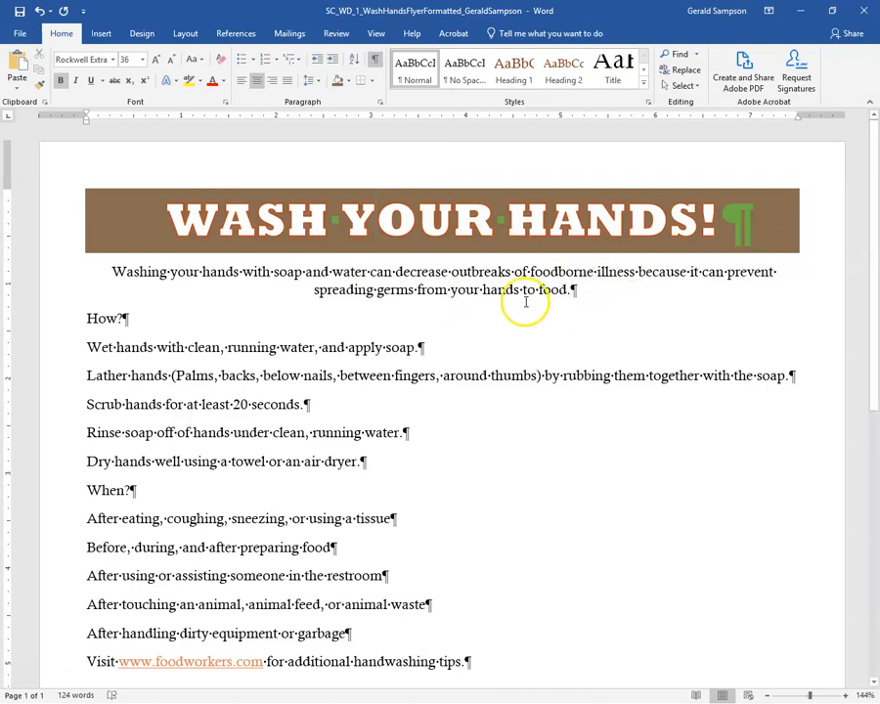
# Set the whole intro paragraph's font color to Red, Accent 5, Darker 25%.
pyautogui.click(194, 272)
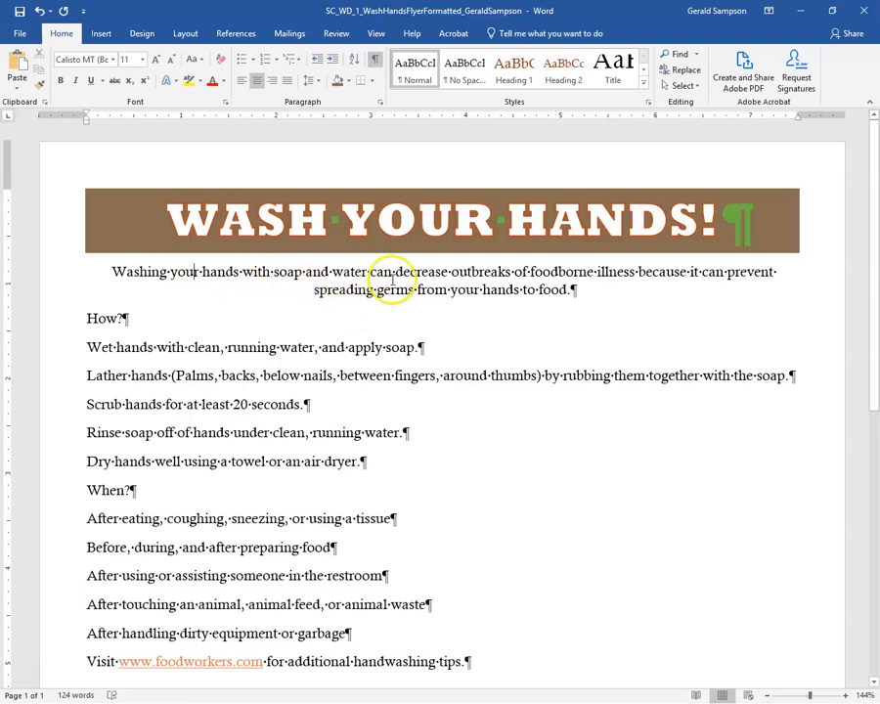
pyautogui.click(289, 277)
pyautogui.tripleClick(289, 277)
pyautogui.doubleClick(289, 277)
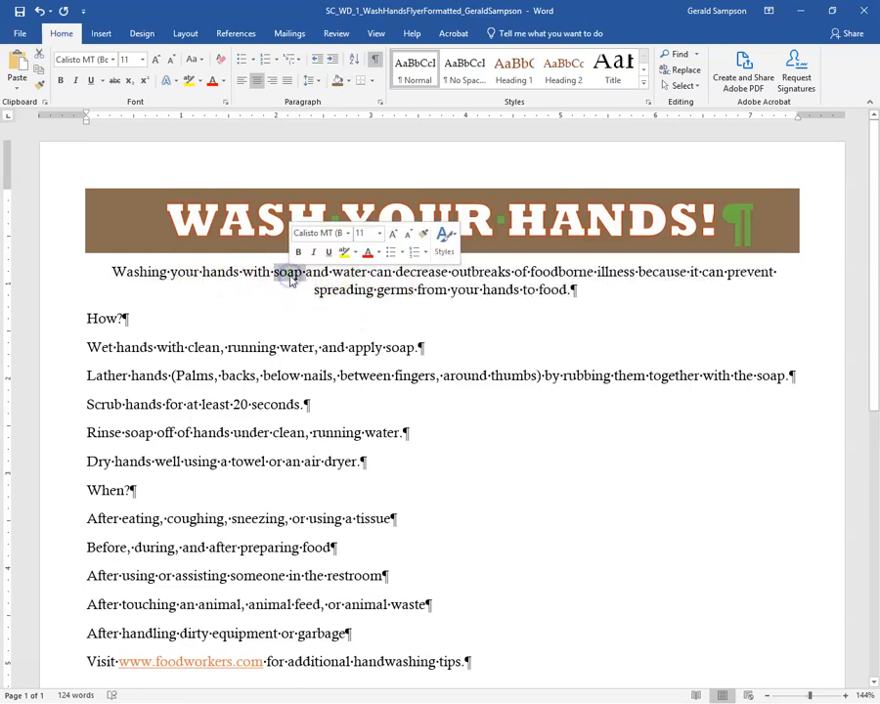
pyautogui.tripleClick(291, 279)
pyautogui.tripleClick(289, 277)
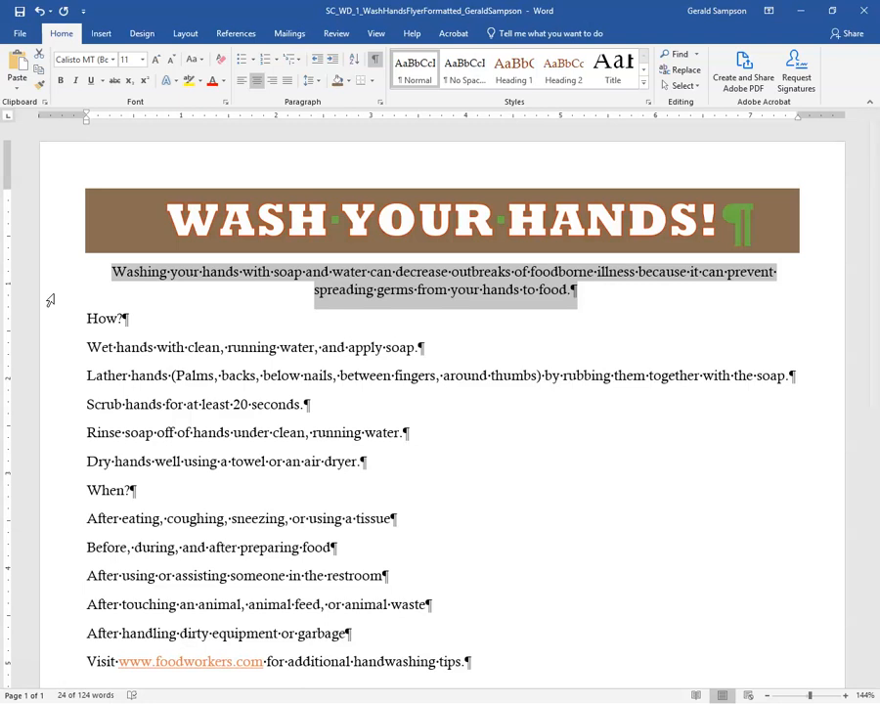
pyautogui.click(222, 82)
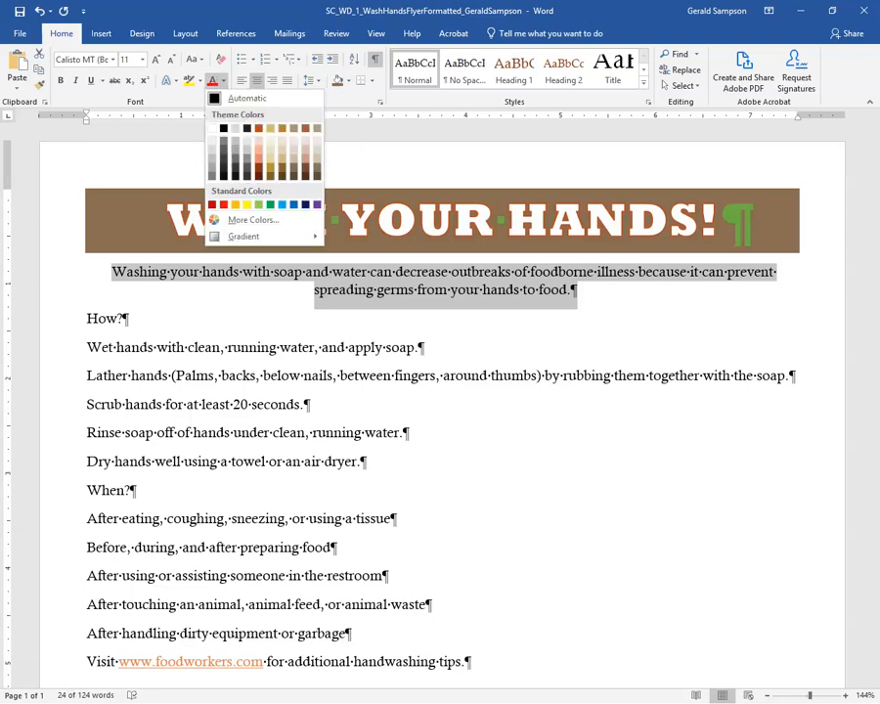
pyautogui.click(308, 173)
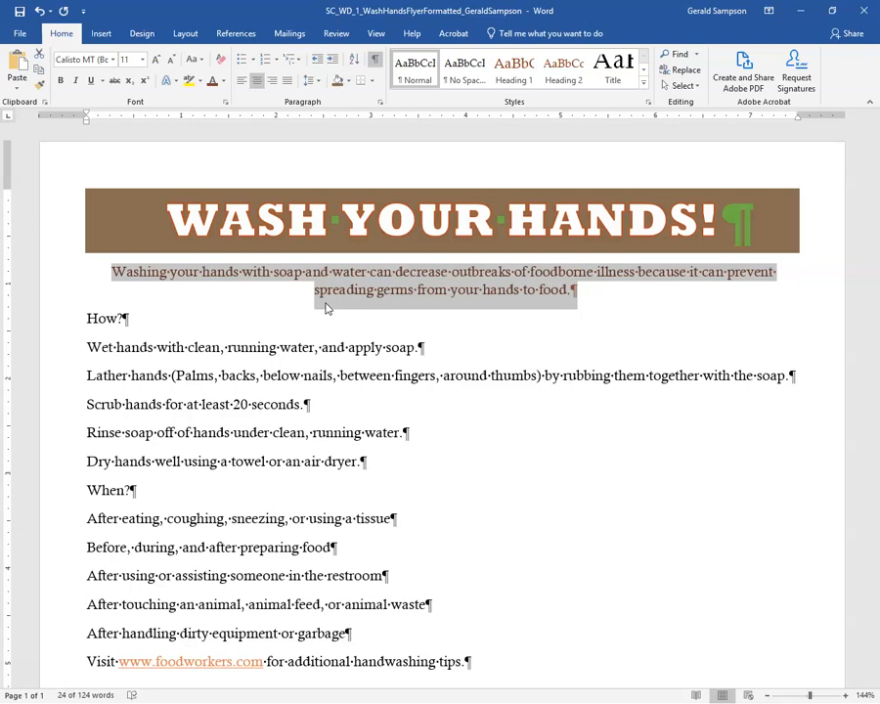
# Set the intro paragraph to 22 point, then zoom the page to 120%.
pyautogui.click(142, 61)
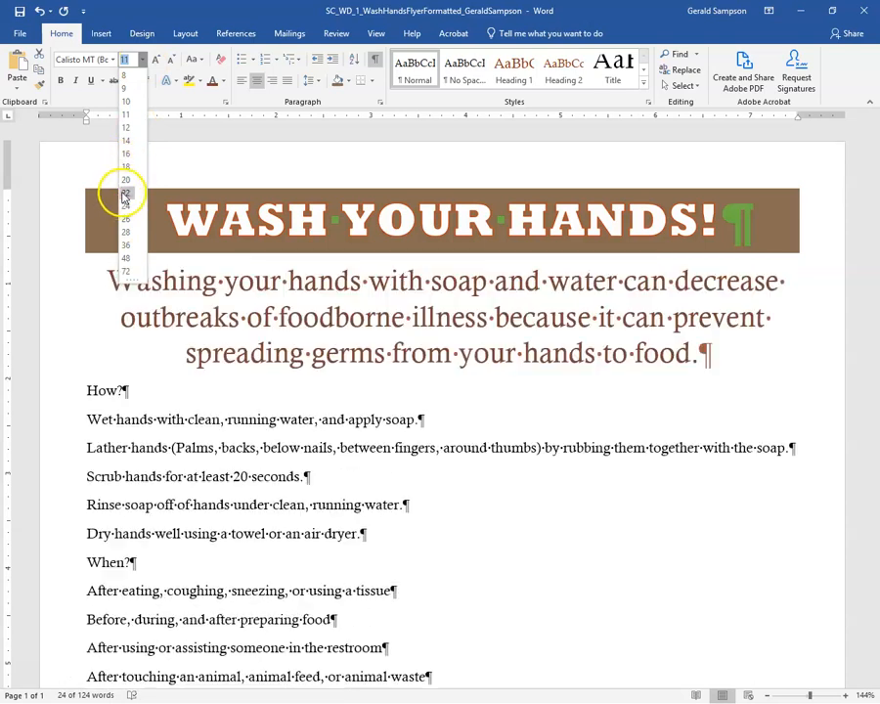
pyautogui.click(125, 191)
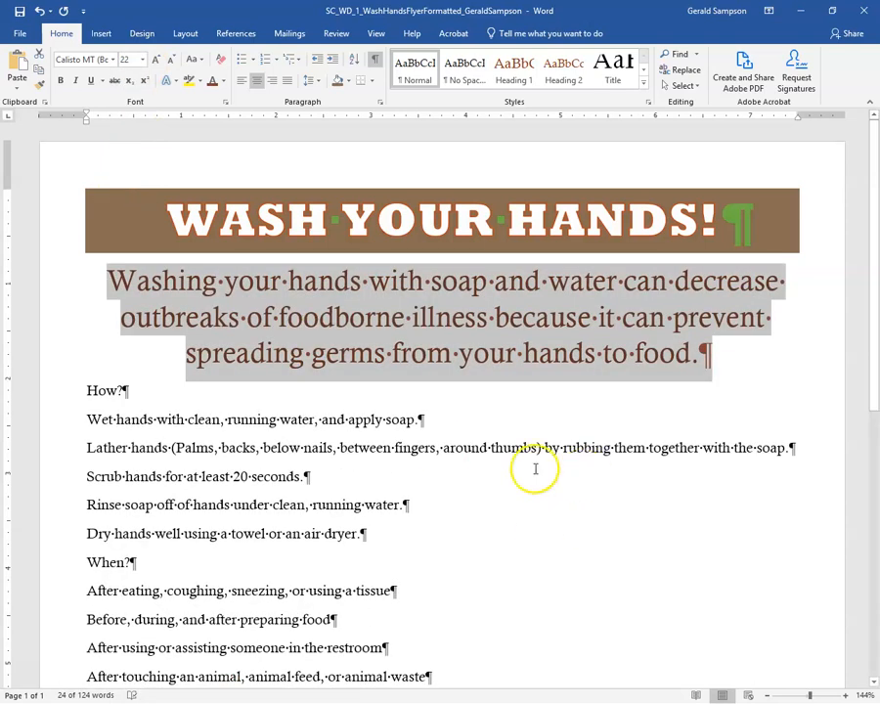
pyautogui.click(432, 418)
pyautogui.press('Down')
pyautogui.press('Down')
pyautogui.press('Down')
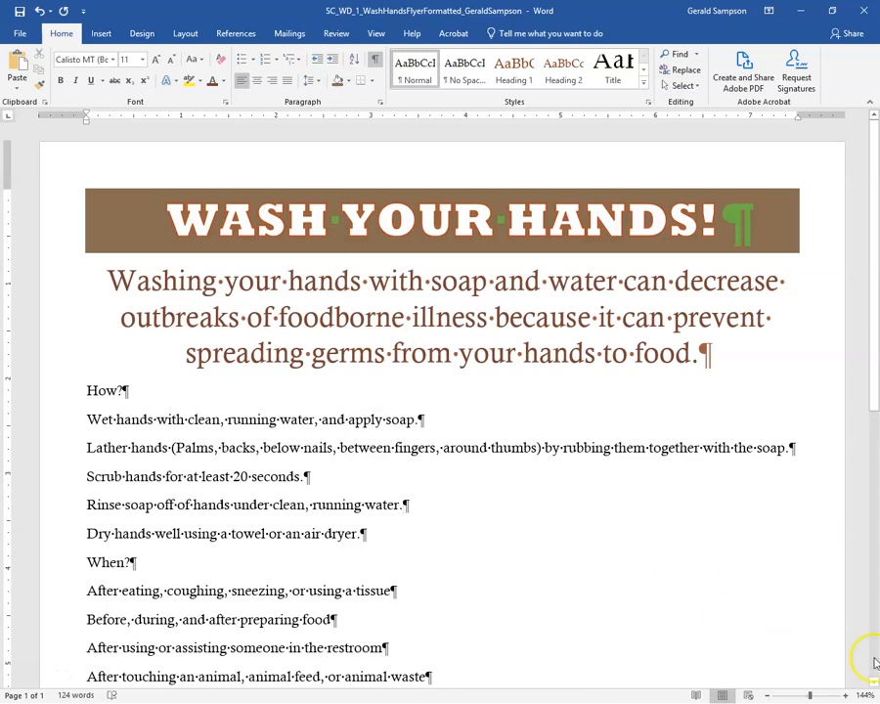
pyautogui.click(768, 695)
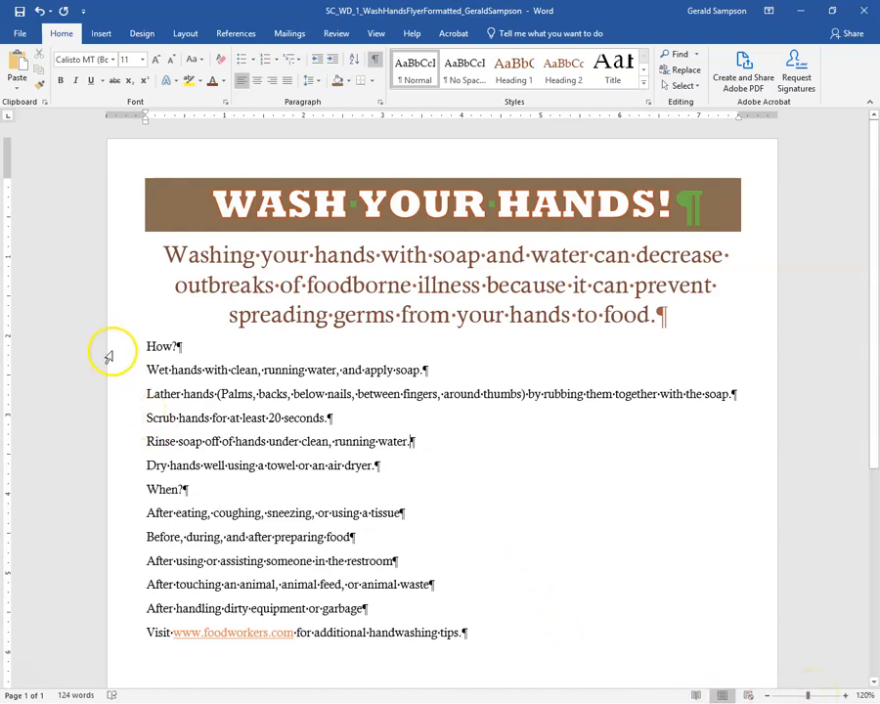
# Set the text from How? through the last When? item to 20 point.
pyautogui.moveTo(117, 348); pyautogui.dragTo(125, 612)
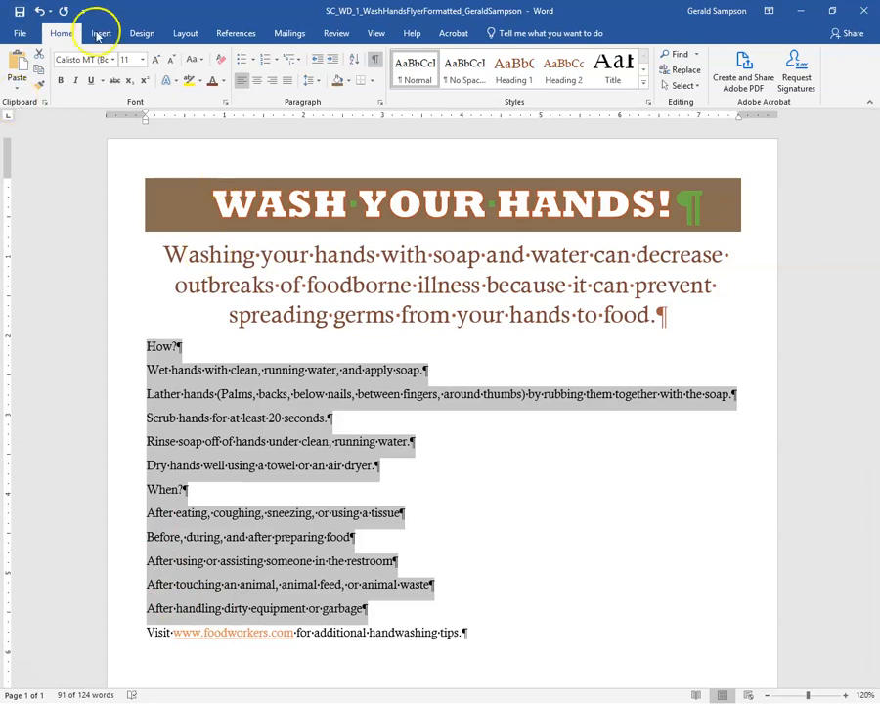
pyautogui.click(139, 60)
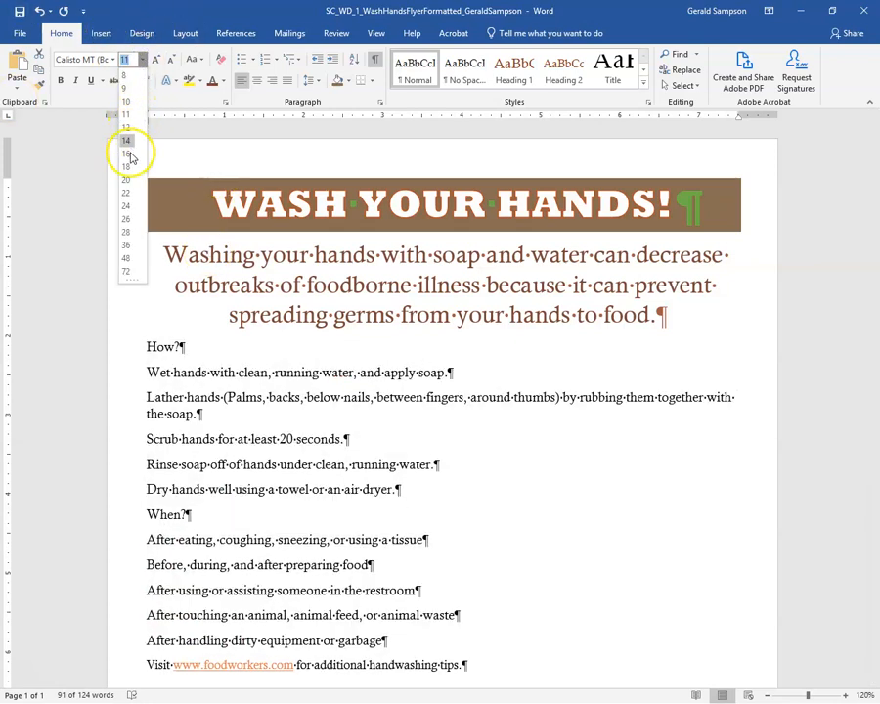
pyautogui.click(126, 180)
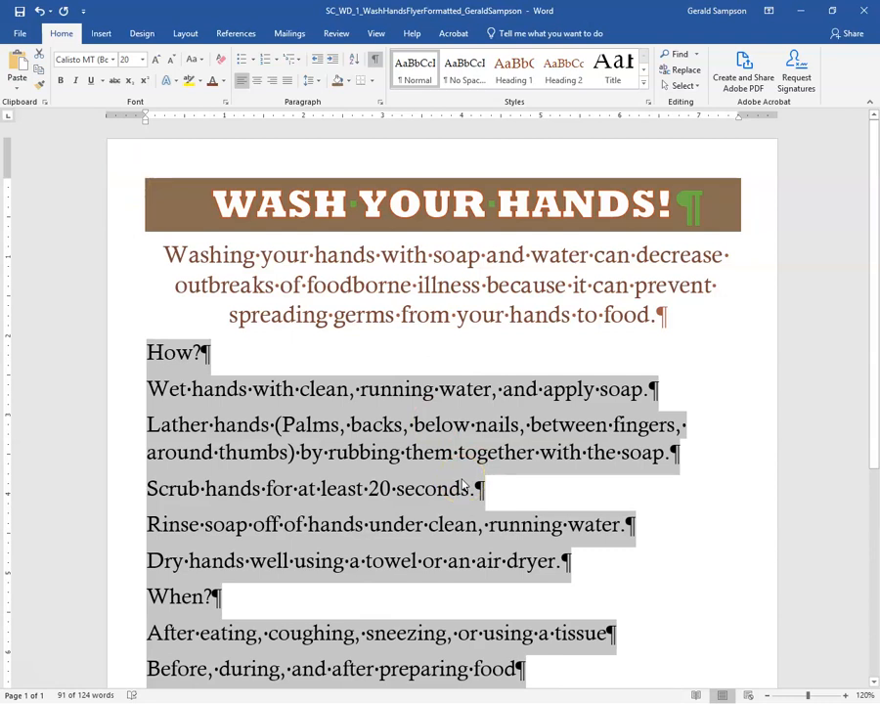
pyautogui.click(384, 453)
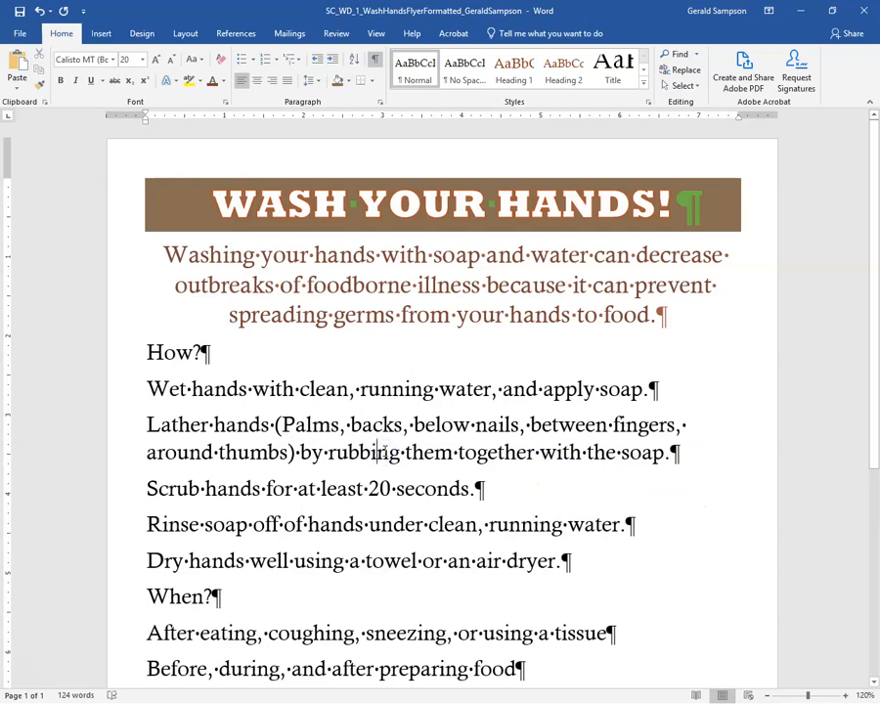
# Make the five hand-washing steps a numbered list 1–5.
pyautogui.moveTo(120, 386); pyautogui.dragTo(120, 561)
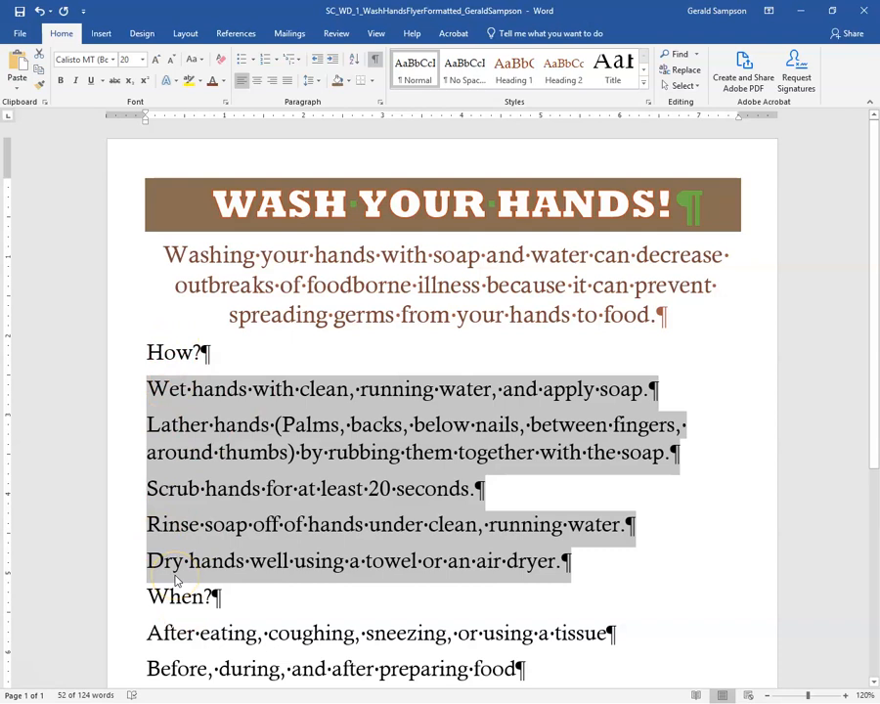
pyautogui.click(266, 62)
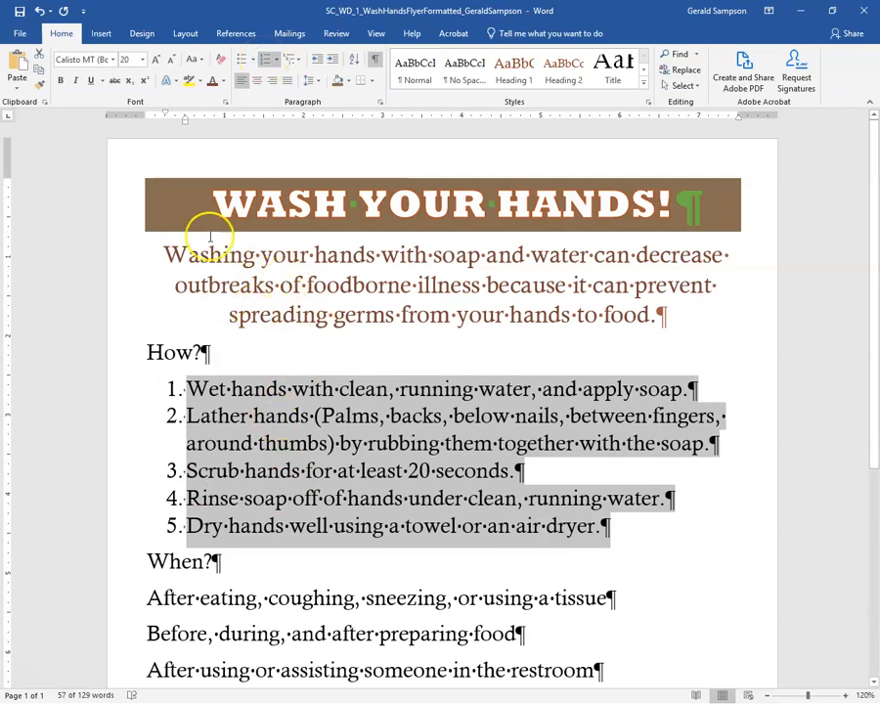
pyautogui.click(39, 10)
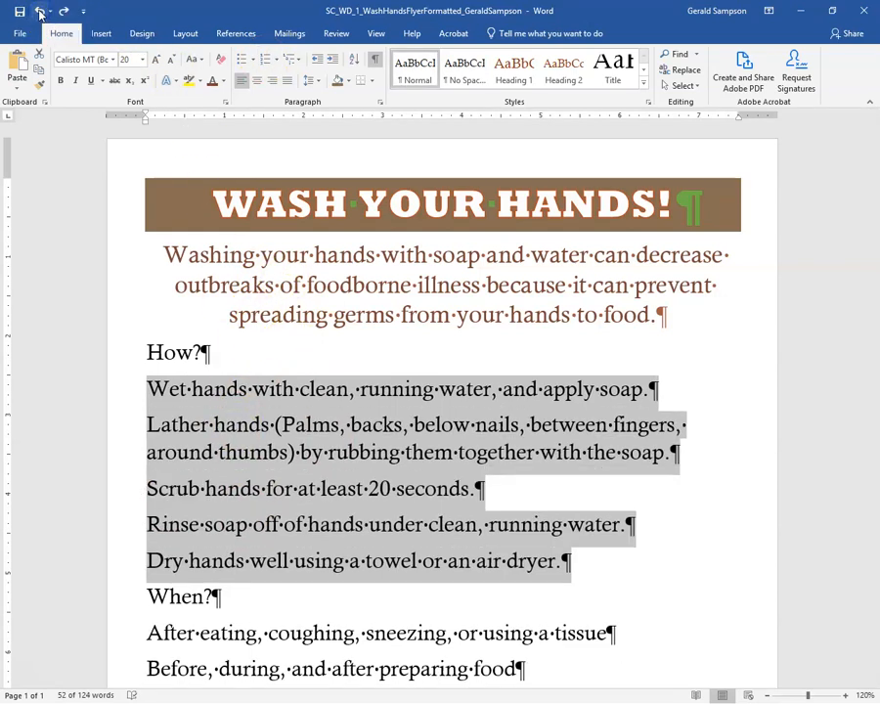
pyautogui.click(50, 10)
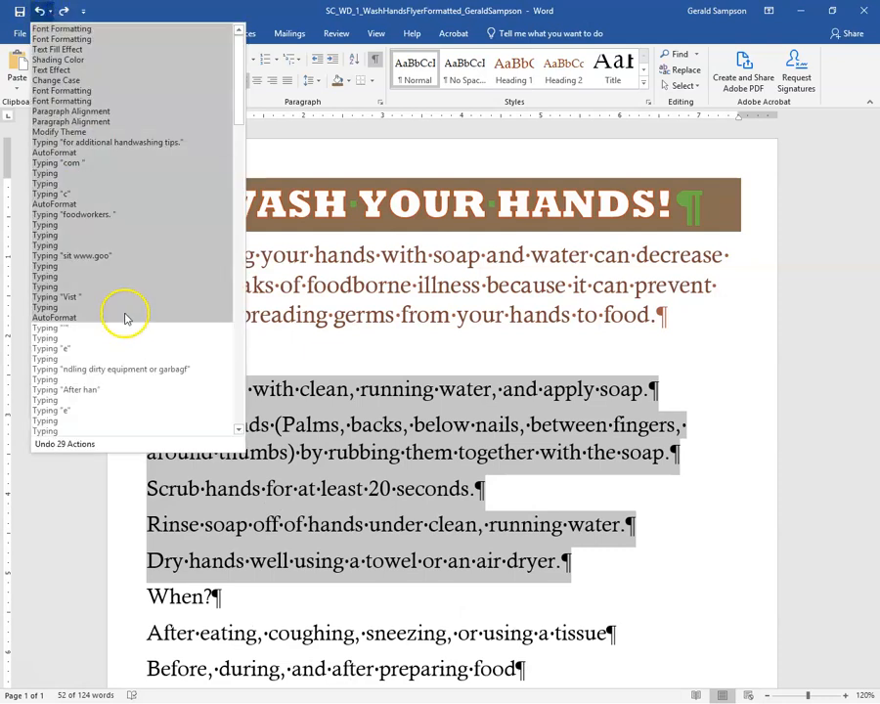
pyautogui.press('Escape')
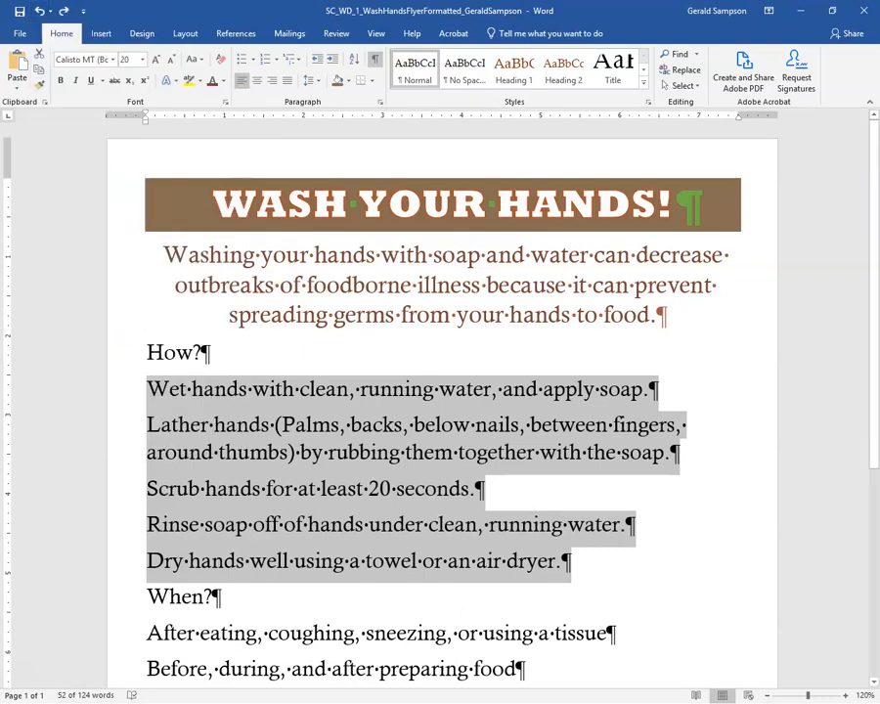
pyautogui.click(261, 58)
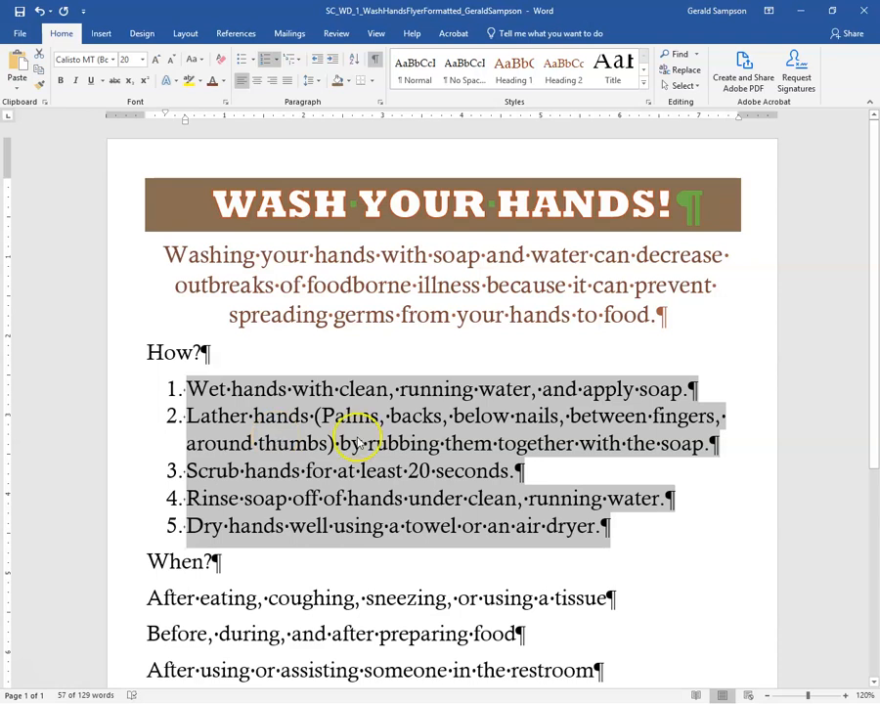
# Format the five lines under When? as a bulleted list.
pyautogui.scroll(-4, 356, 434)
pyautogui.moveTo(126, 366); pyautogui.dragTo(114, 510)
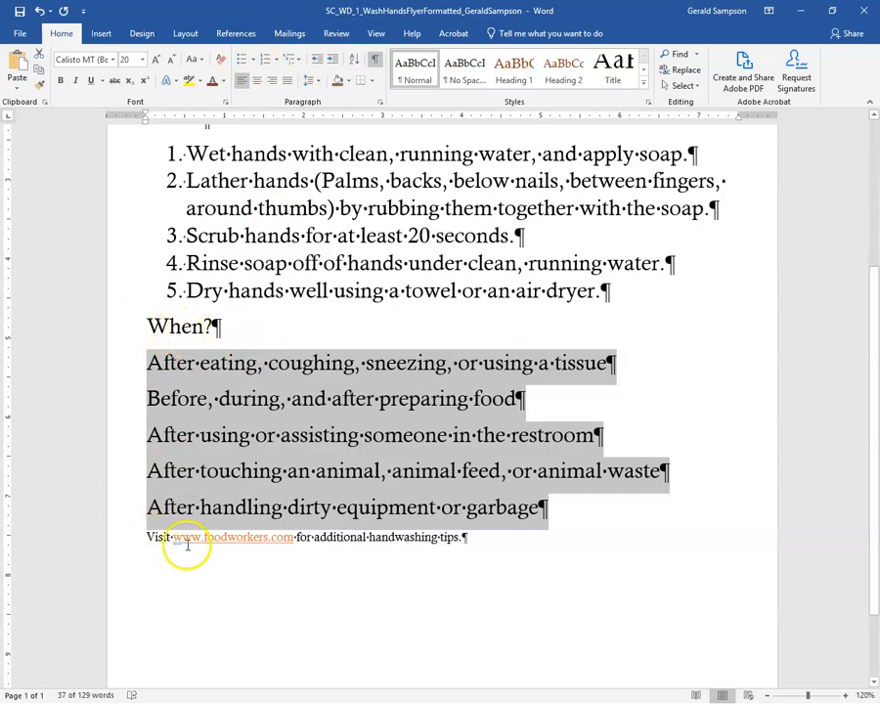
pyautogui.click(242, 59)
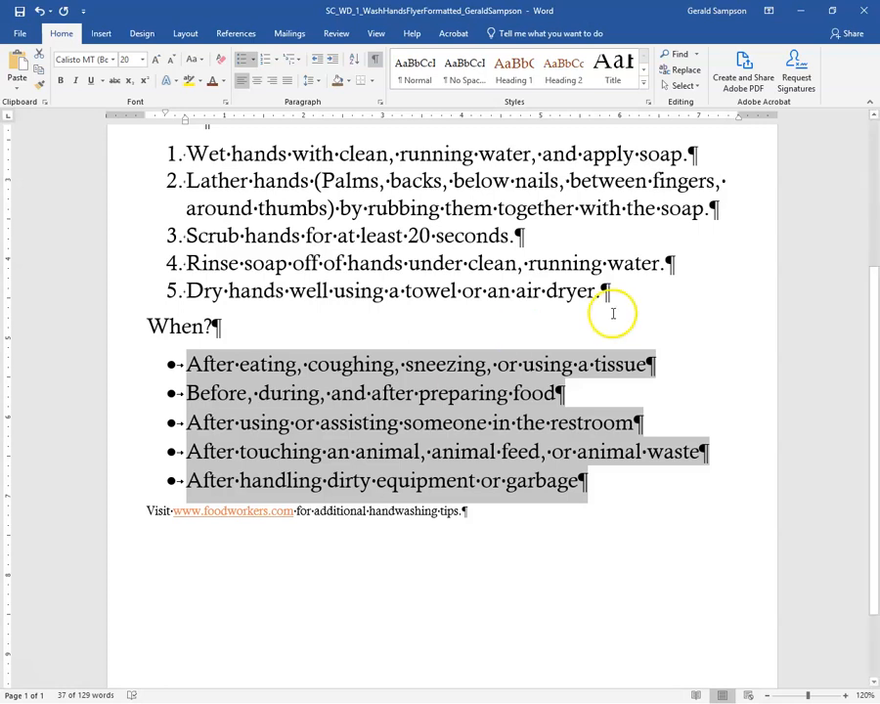
pyautogui.click(293, 235)
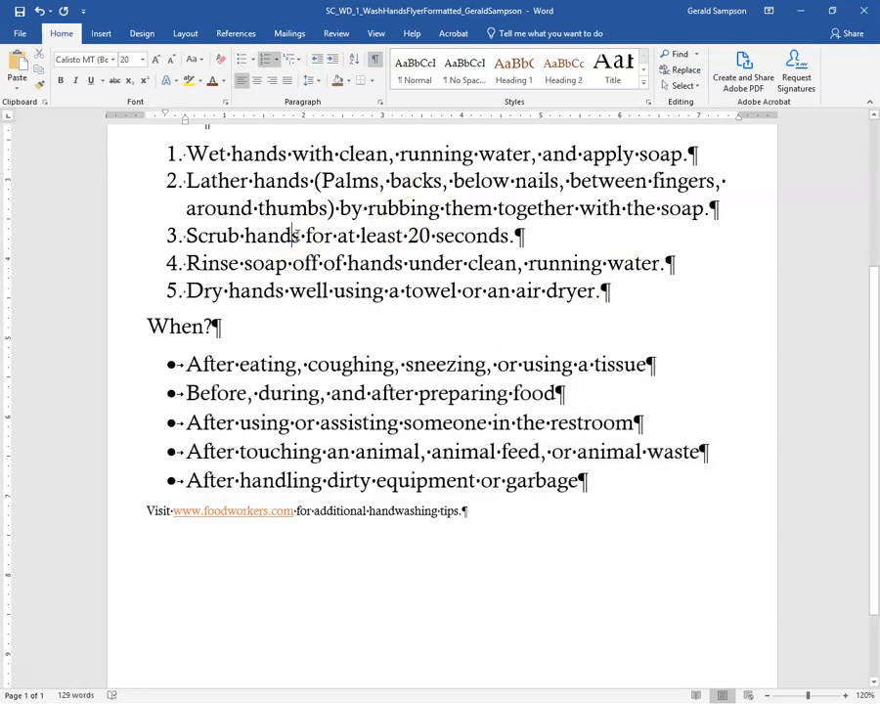
pyautogui.rightClick(230, 515)
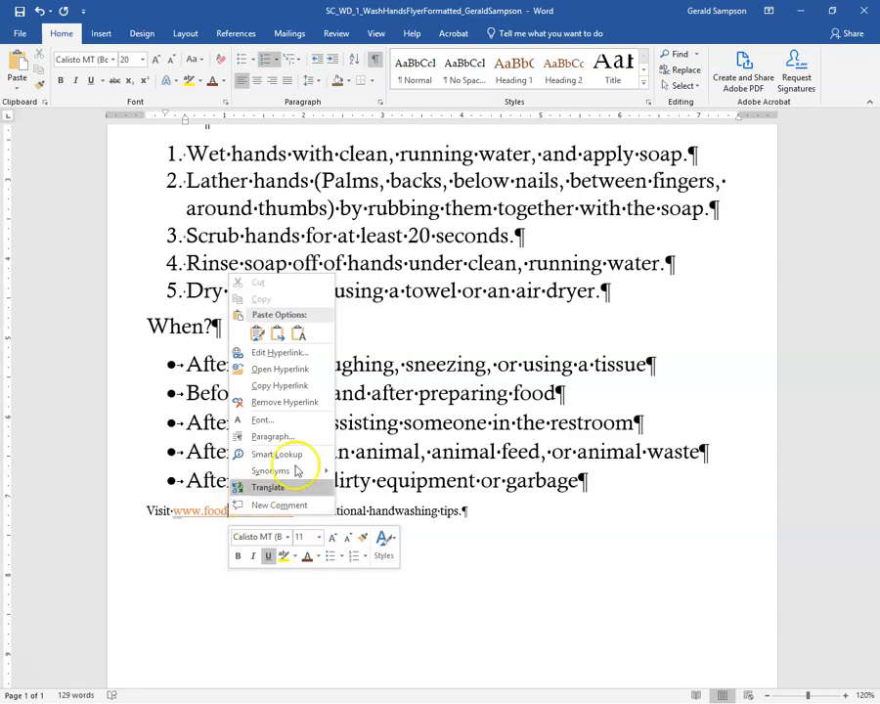
pyautogui.click(306, 404)
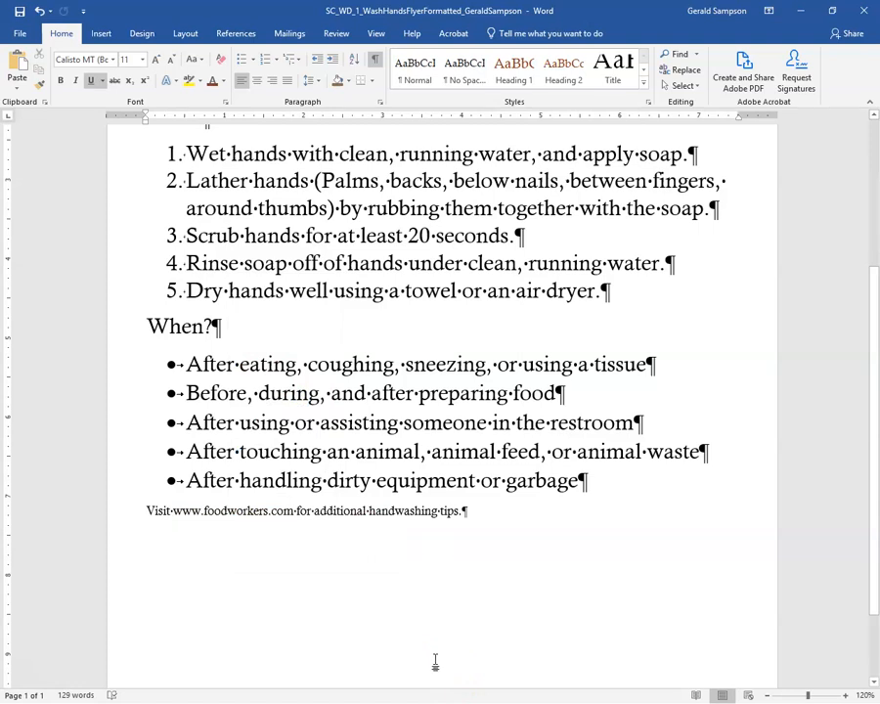
pyautogui.click(268, 511)
pyautogui.click(292, 509)
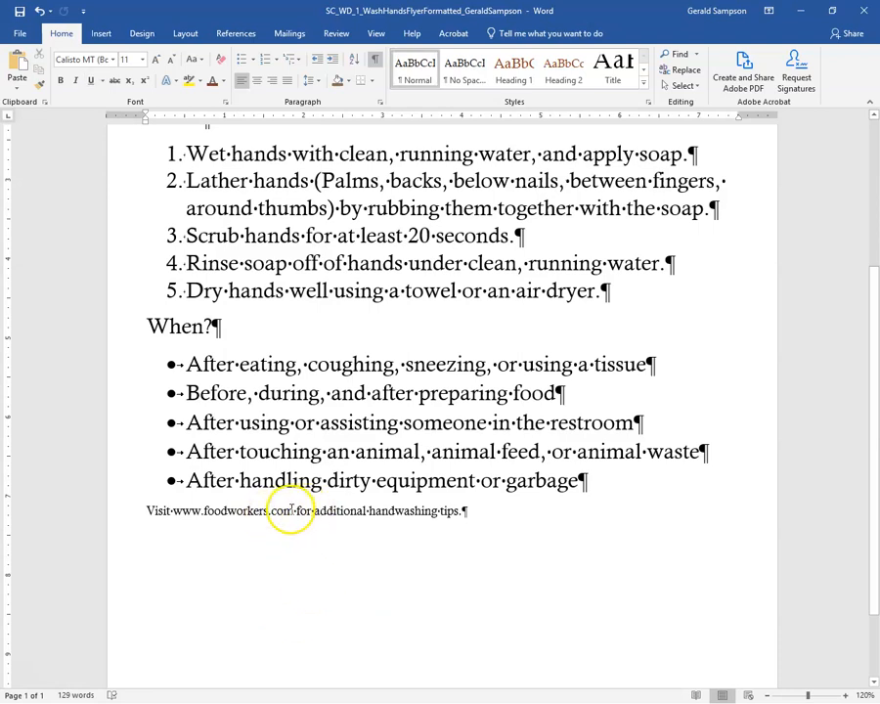
pyautogui.click(256, 80)
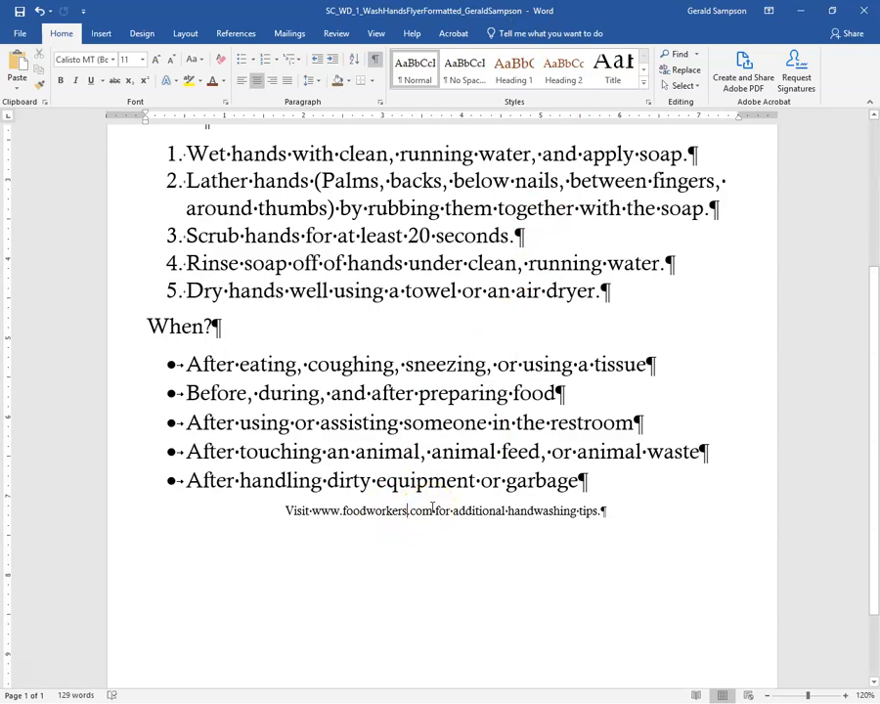
# Make the Visit line 18 pt dark red (Red, Accent 5, Darker 25%).
pyautogui.click(123, 518)
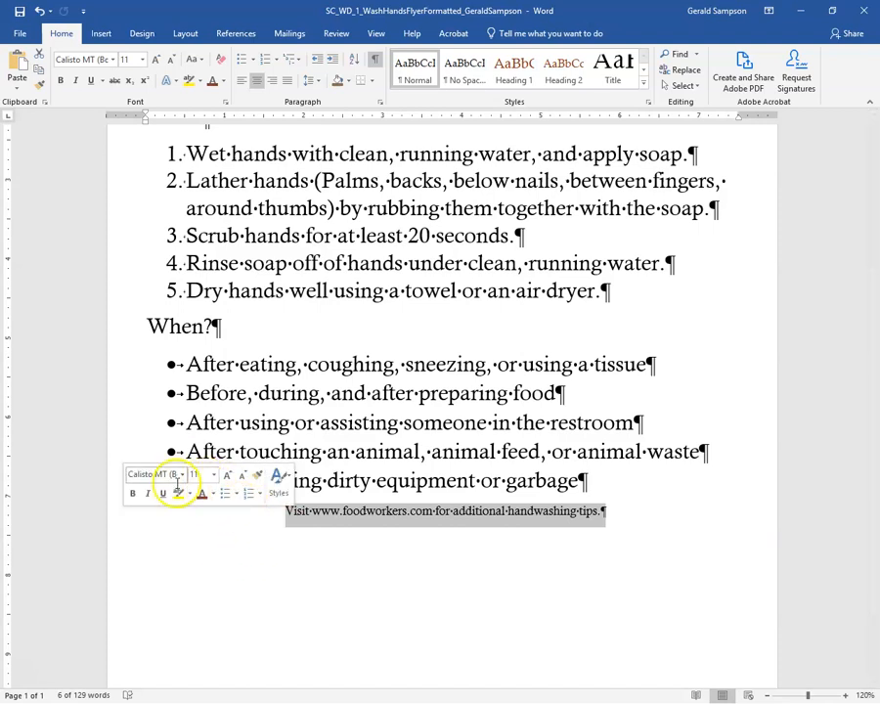
pyautogui.click(143, 60)
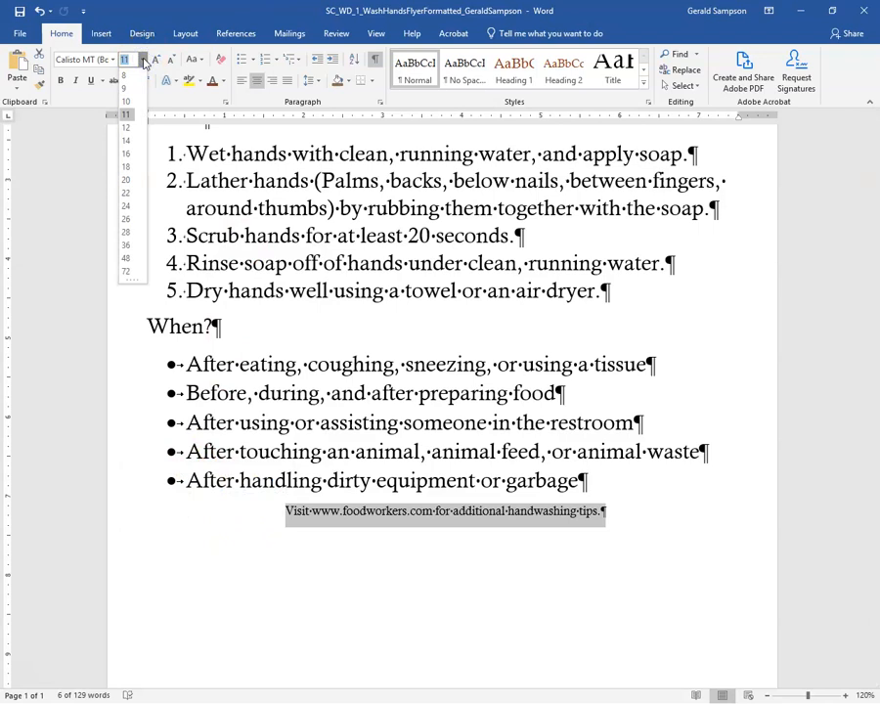
pyautogui.click(126, 167)
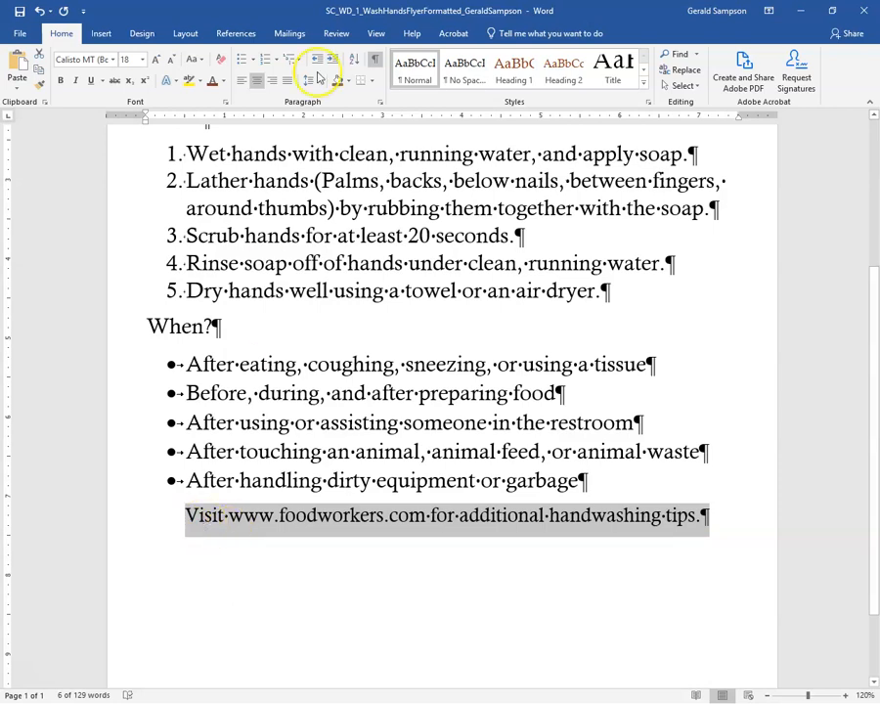
pyautogui.click(222, 83)
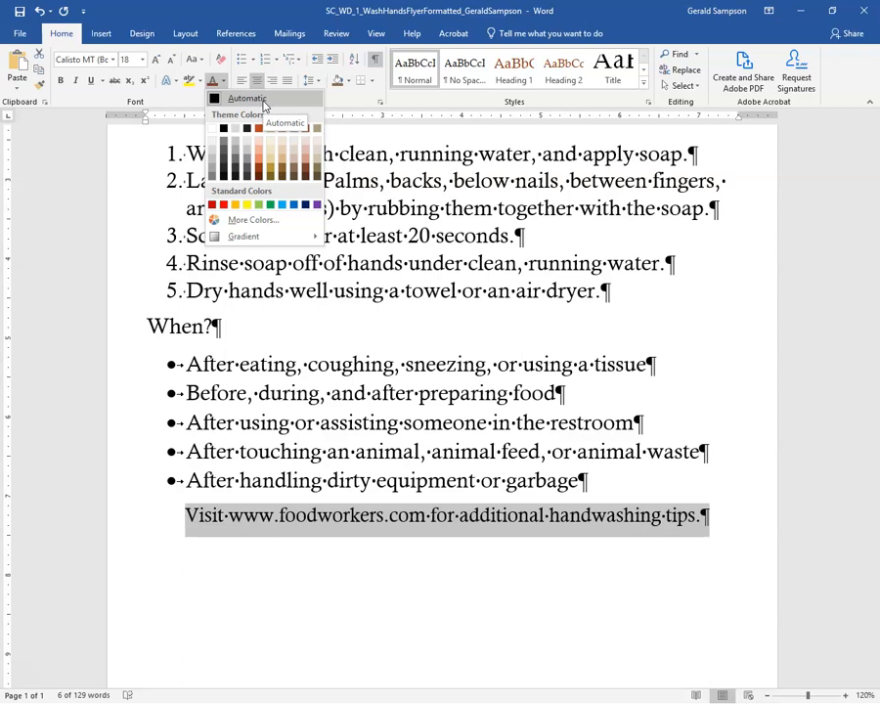
pyautogui.click(53, 188)
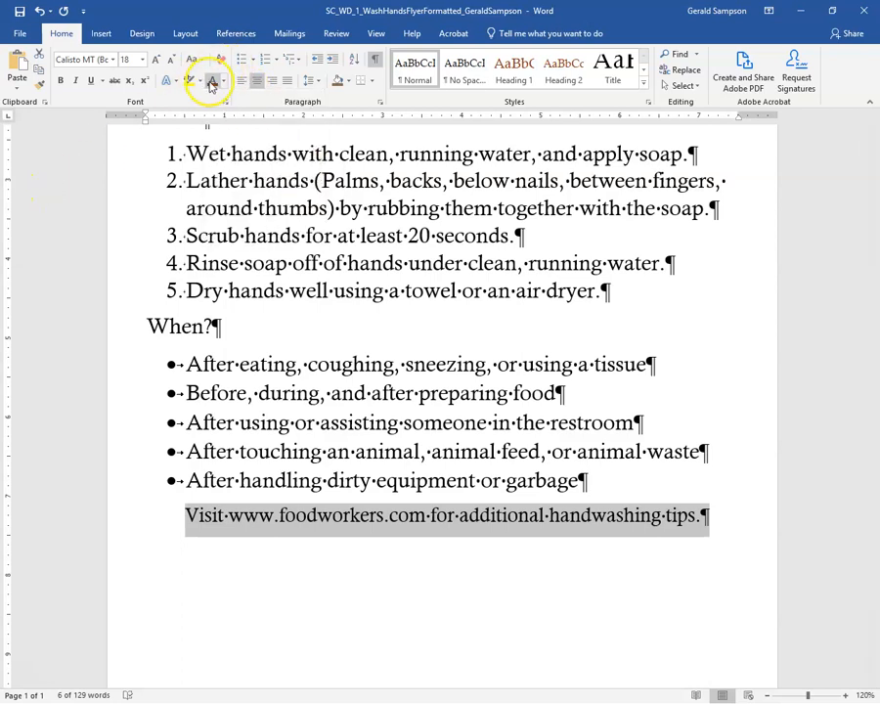
pyautogui.click(212, 82)
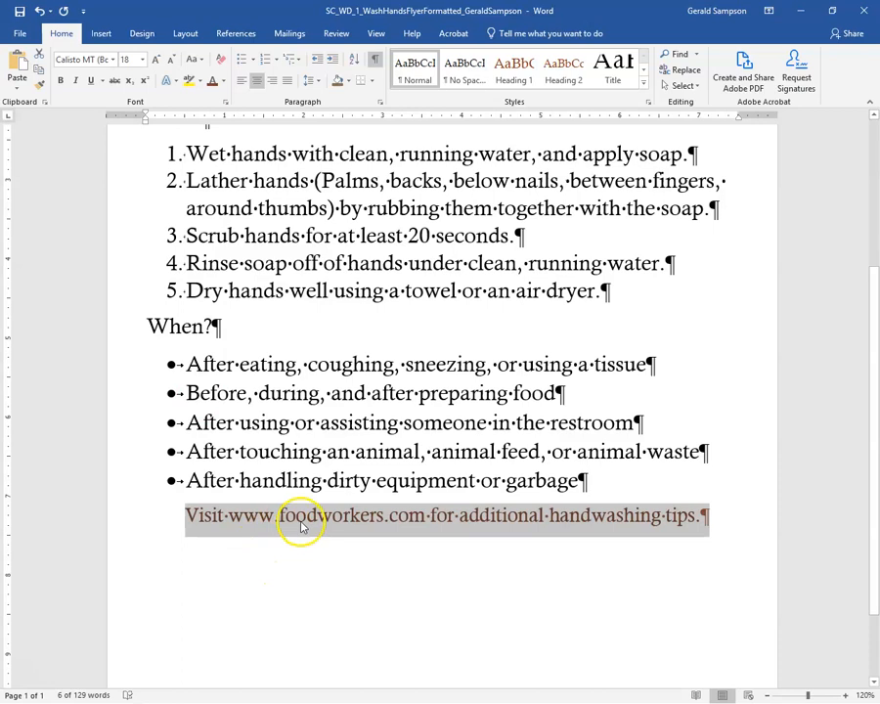
pyautogui.click(223, 82)
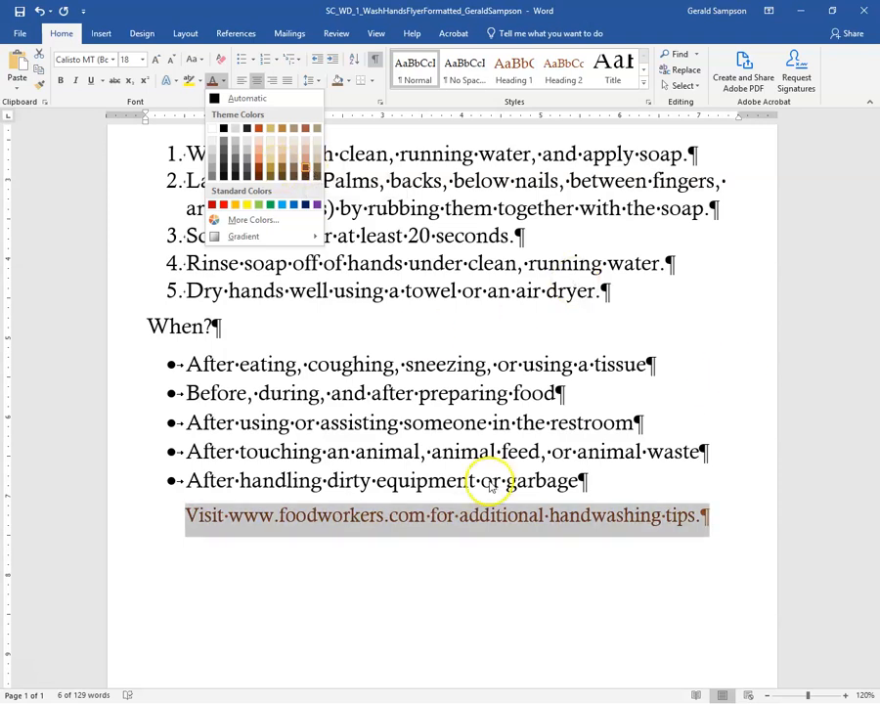
pyautogui.click(127, 310)
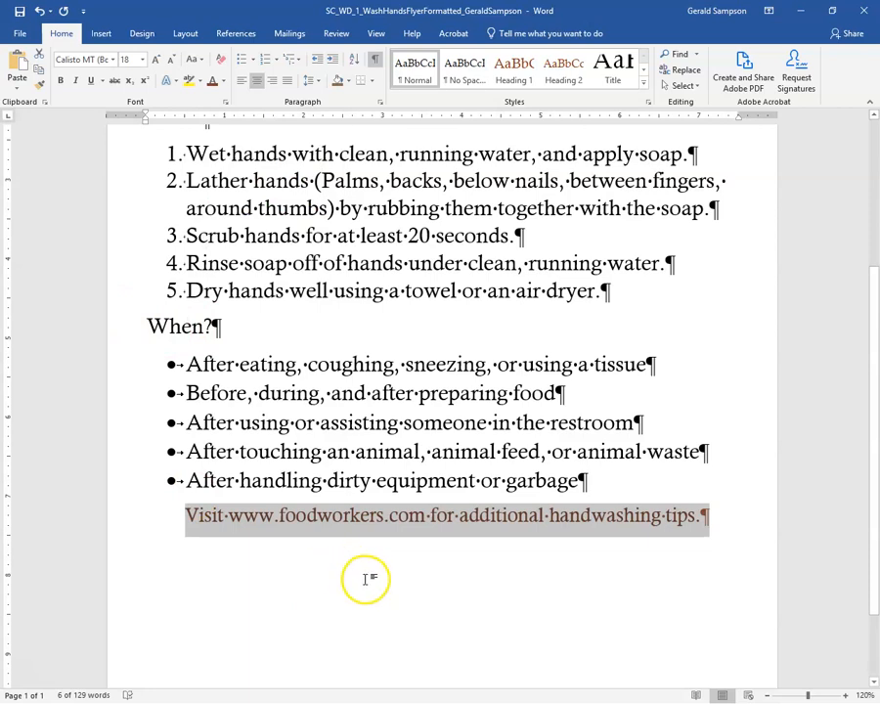
# Underline 'additional handwashing tips.' in the closing Visit line.
pyautogui.click(462, 517)
pyautogui.moveTo(457, 518); pyautogui.dragTo(487, 516)
pyautogui.moveTo(673, 518); pyautogui.dragTo(701, 519)
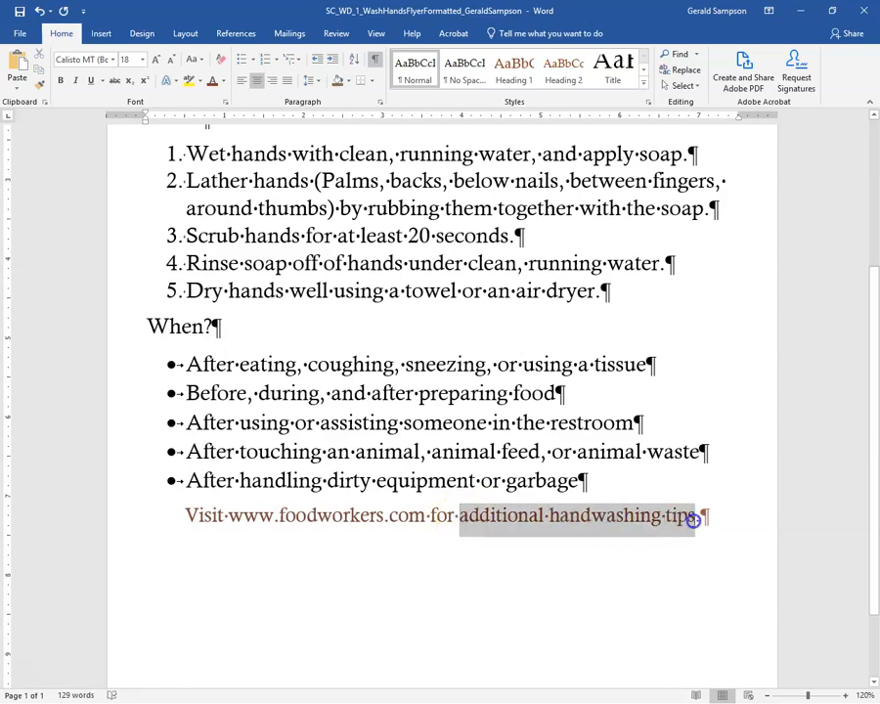
pyautogui.moveTo(693, 521); pyautogui.dragTo(691, 519)
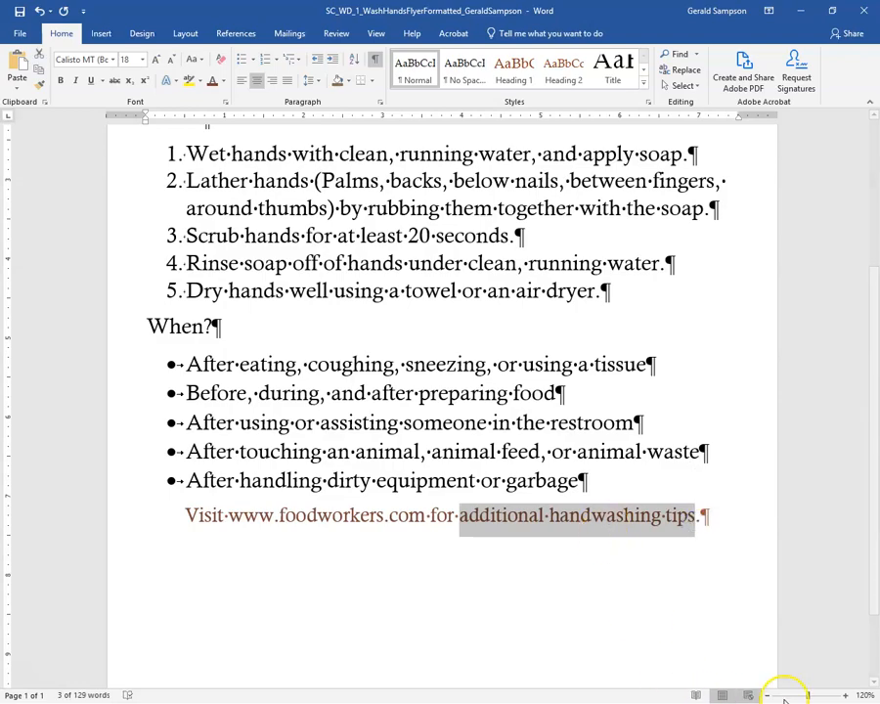
pyautogui.click(844, 696)
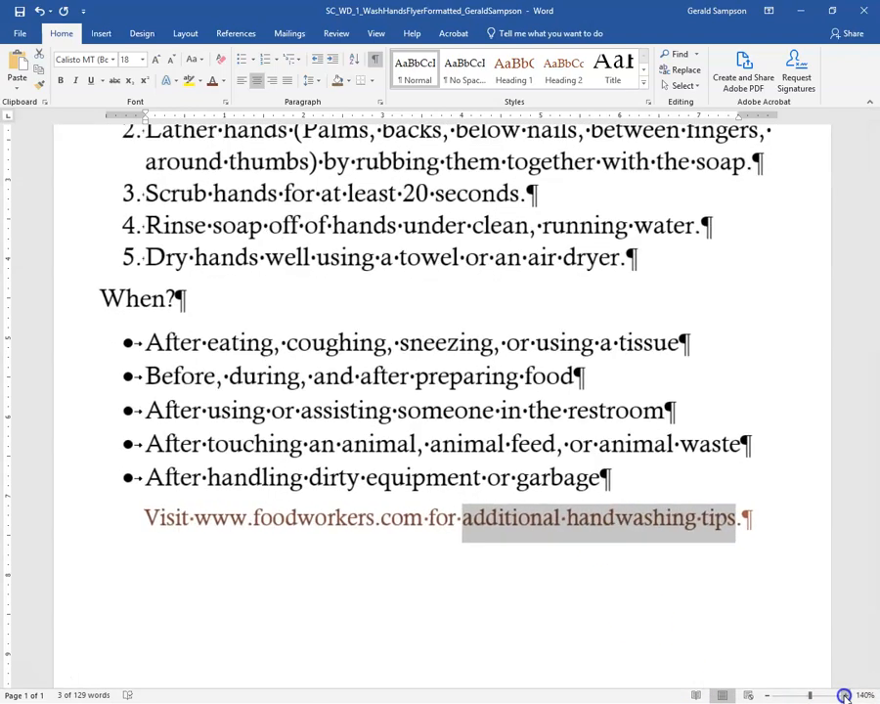
pyautogui.click(844, 696)
pyautogui.click(844, 695)
pyautogui.click(844, 695)
pyautogui.click(844, 695)
pyautogui.click(845, 696)
pyautogui.click(844, 696)
pyautogui.click(844, 695)
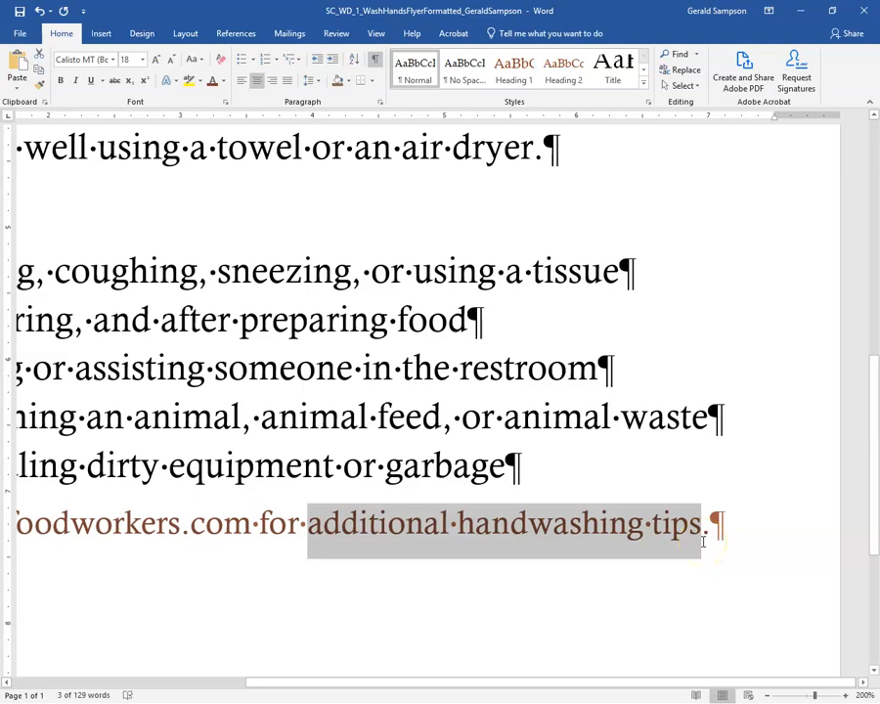
pyautogui.click(90, 80)
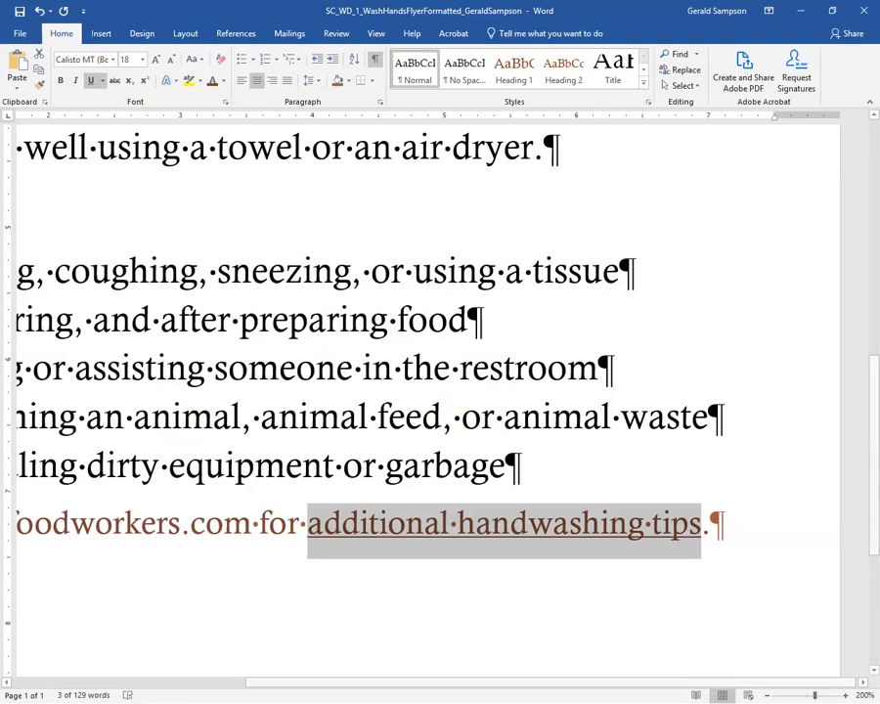